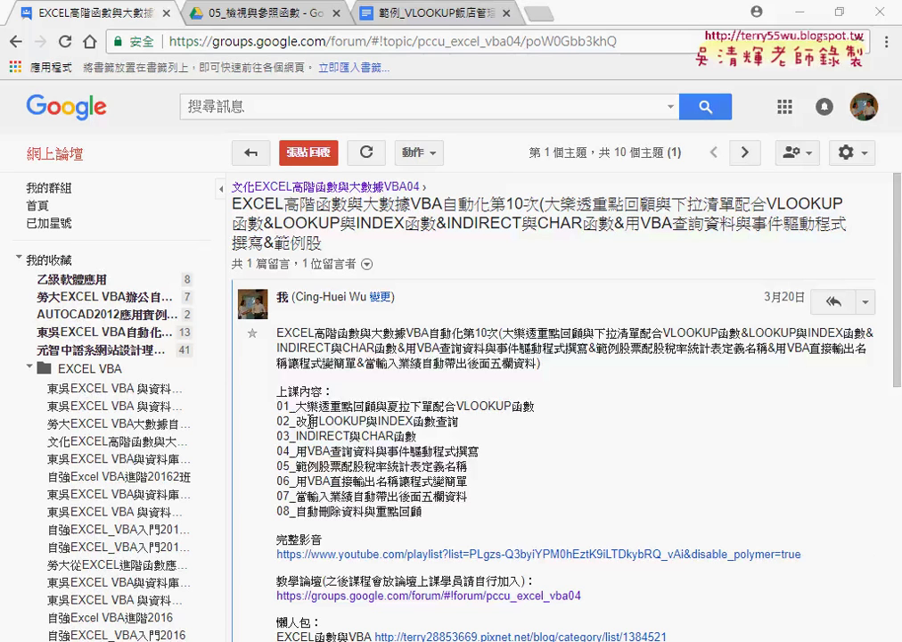
Step: Highlight the word INDEX in the lesson list, then clear the highlight
drag(381, 424, 415, 420)
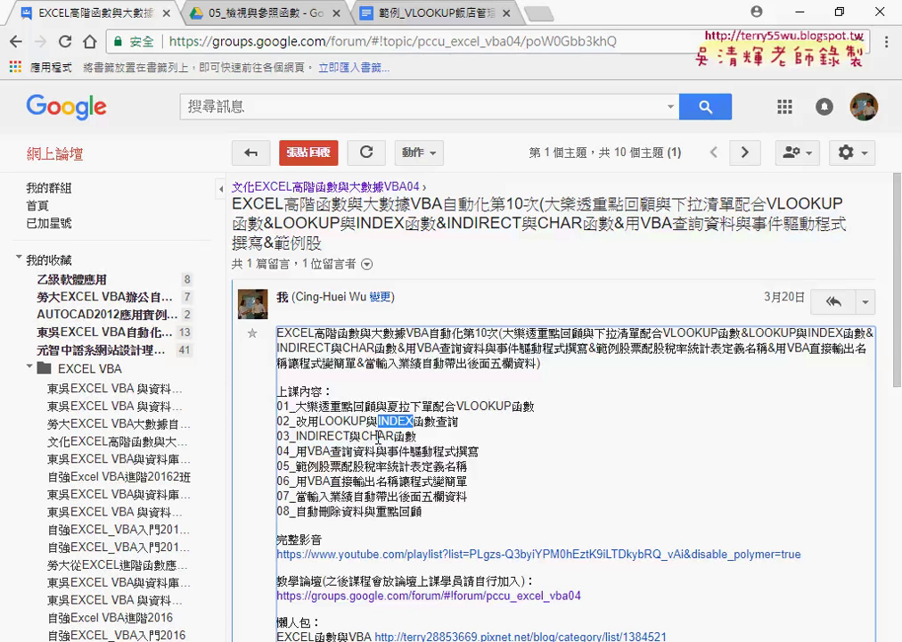
drag(379, 437, 297, 436)
click(298, 435)
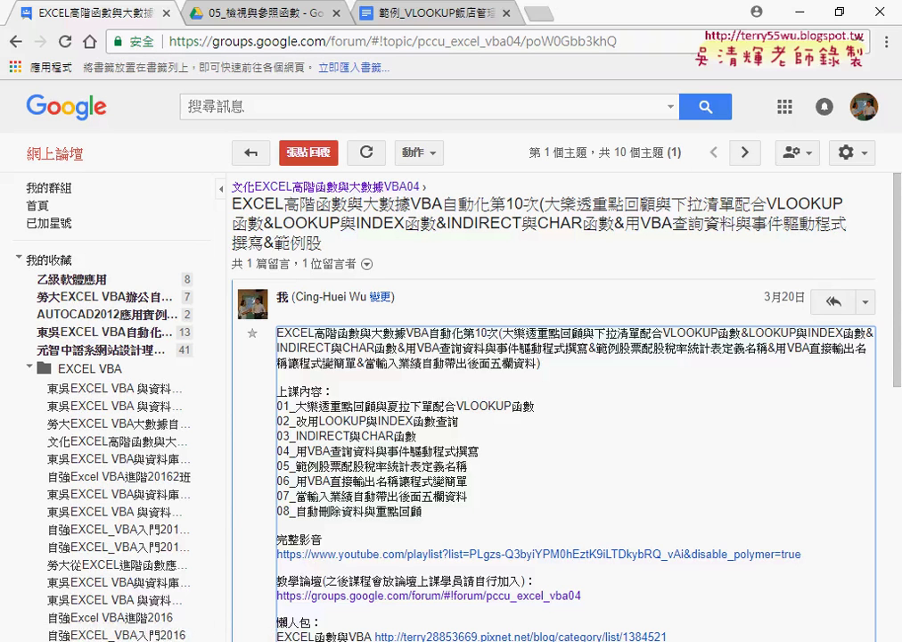
Step: In the stock dividend workbook, calculate the D4:H6 results, then clear them
mouse_move(496, 638)
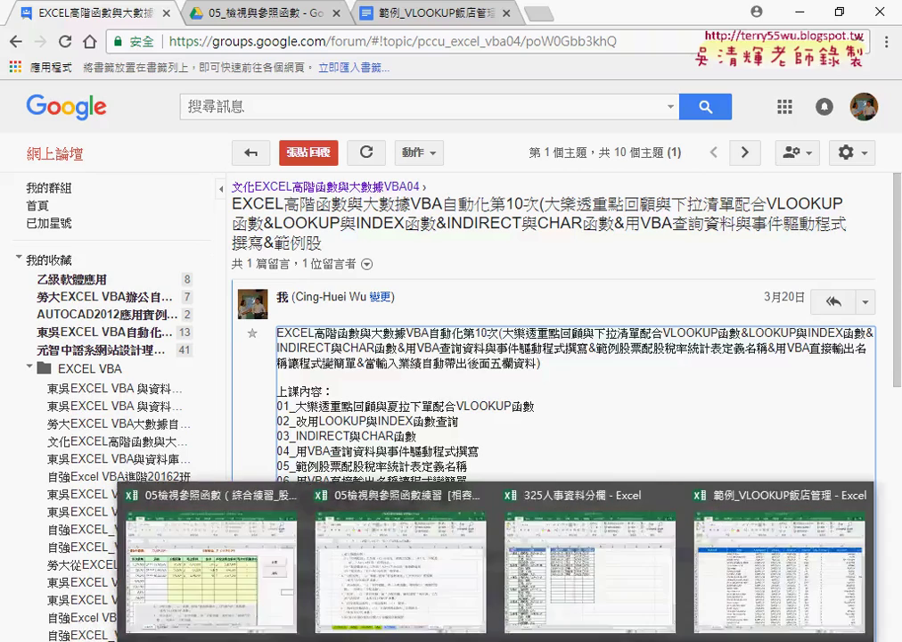
click(254, 581)
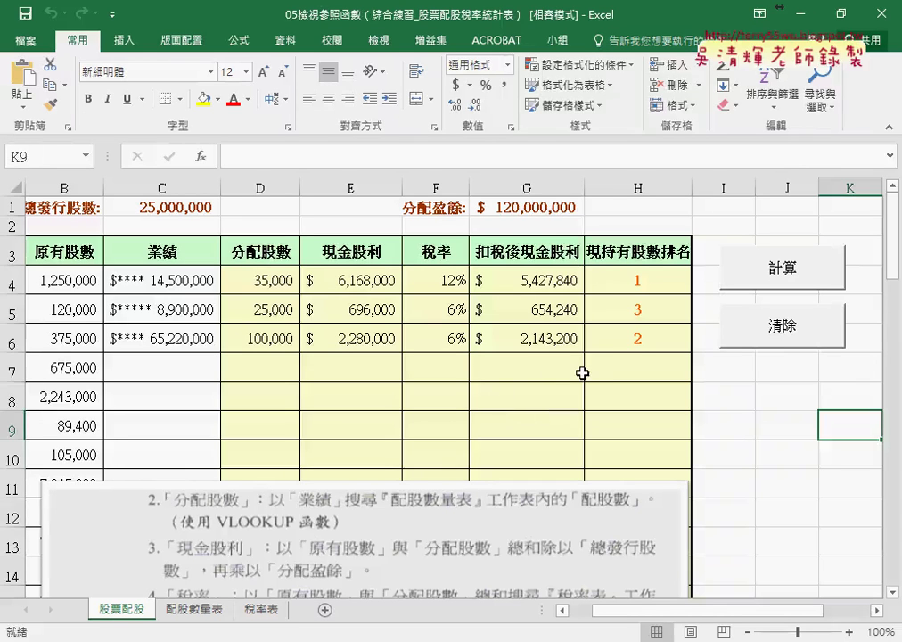
click(573, 372)
click(789, 330)
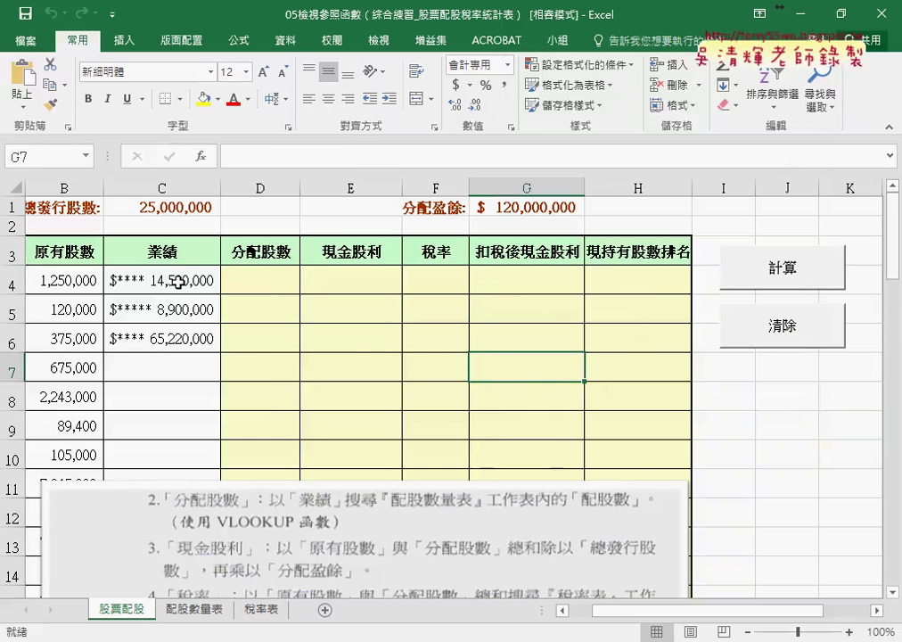
click(744, 285)
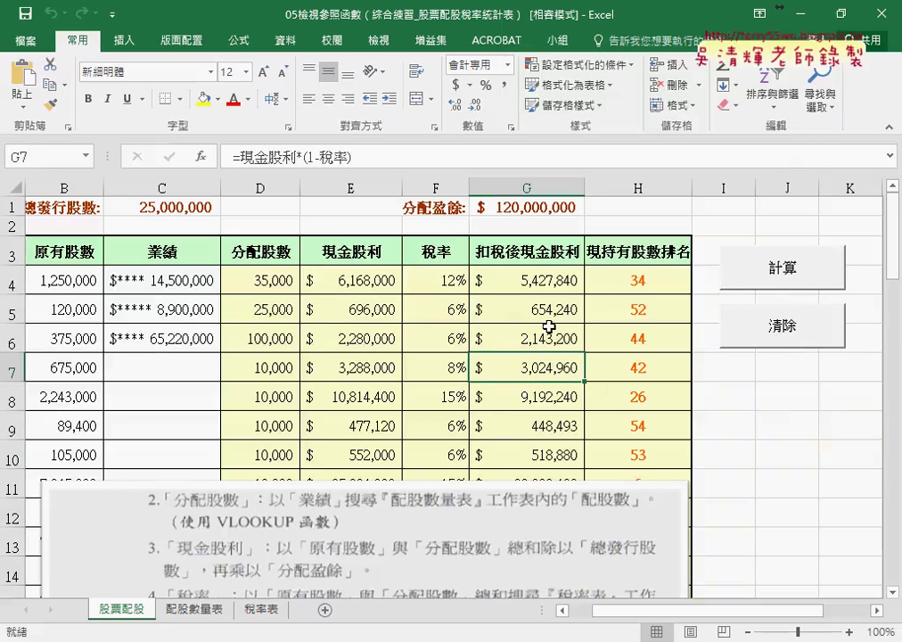
click(752, 328)
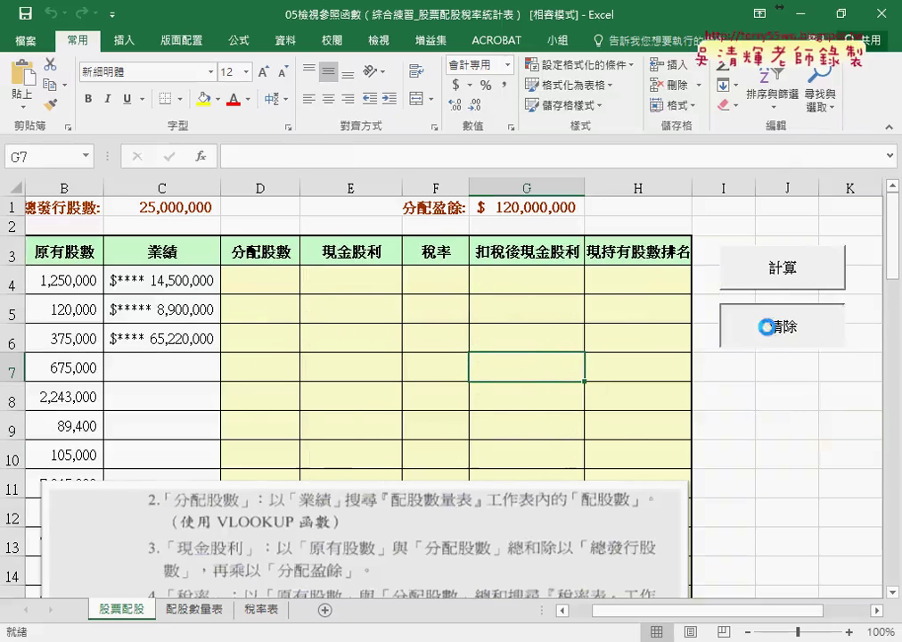
Step: Delete the 業績 values in C4:C6, enter 890,000,000 in C4, and check the D4:H4 results
click(163, 283)
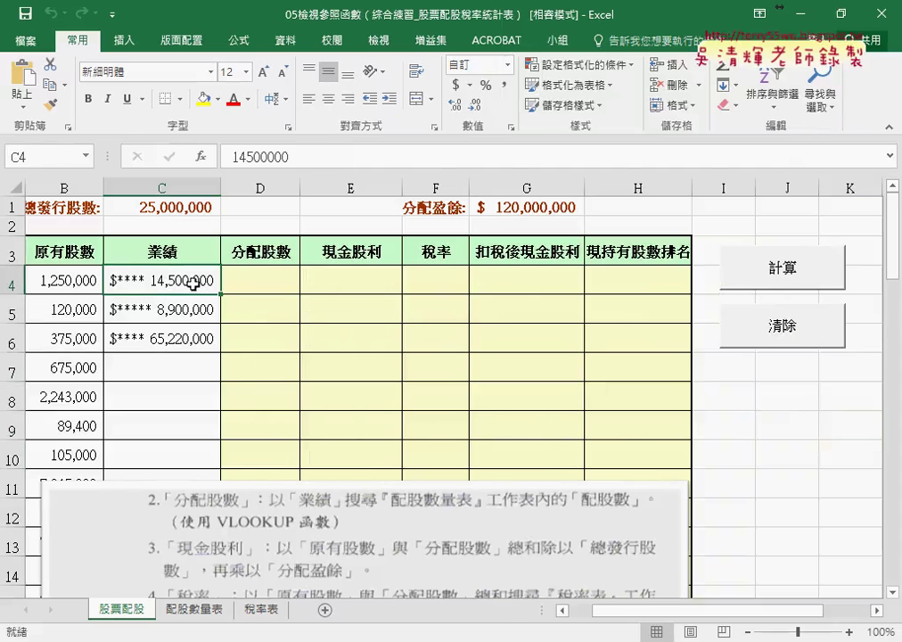
drag(196, 282, 188, 340)
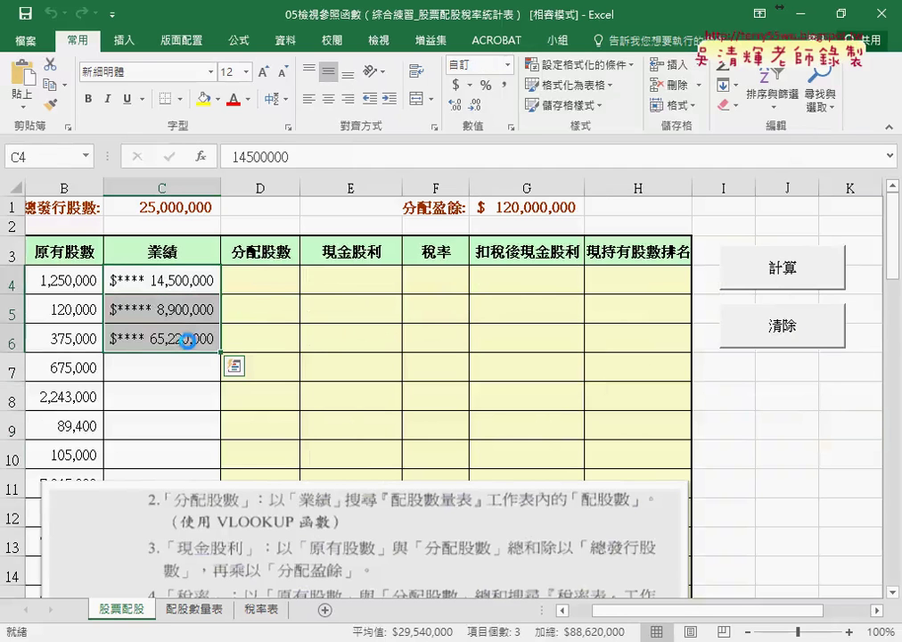
key(Delete)
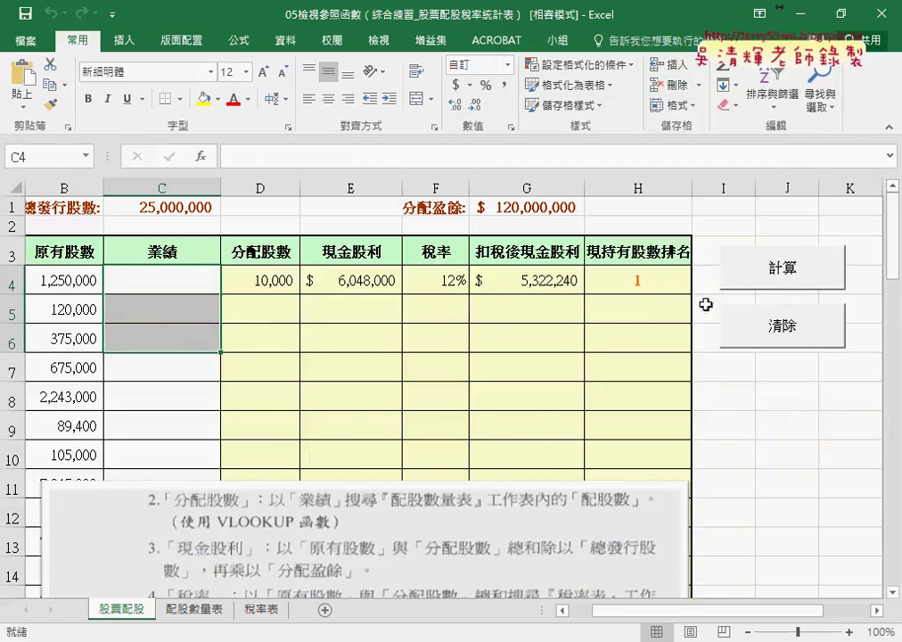
click(727, 325)
click(195, 284)
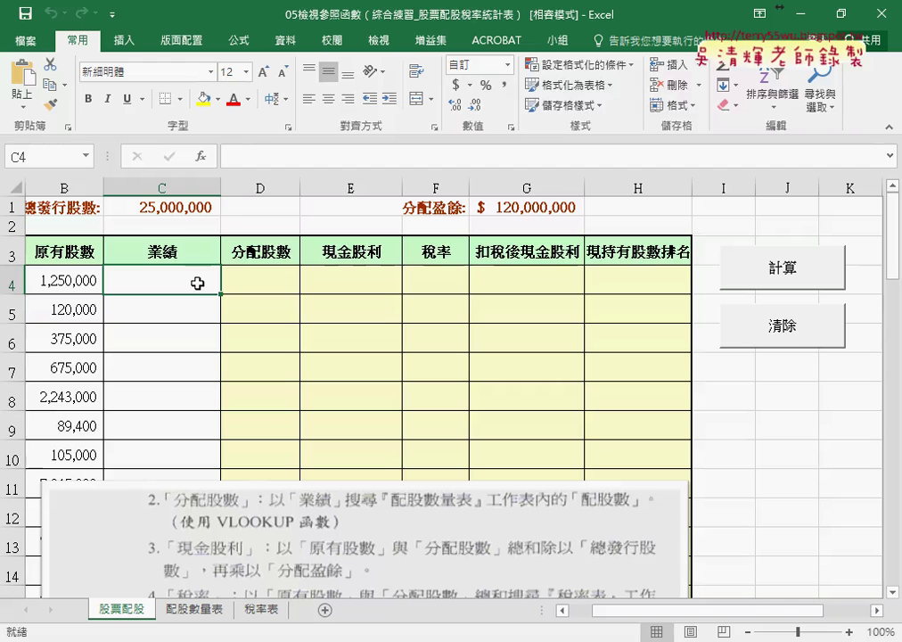
text(89)
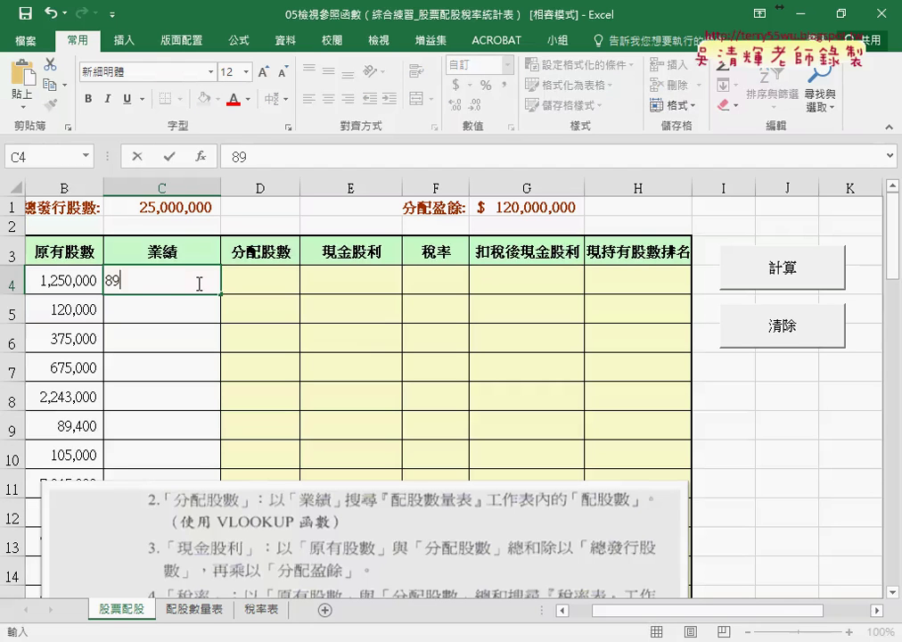
text(0,00)
key(Return)
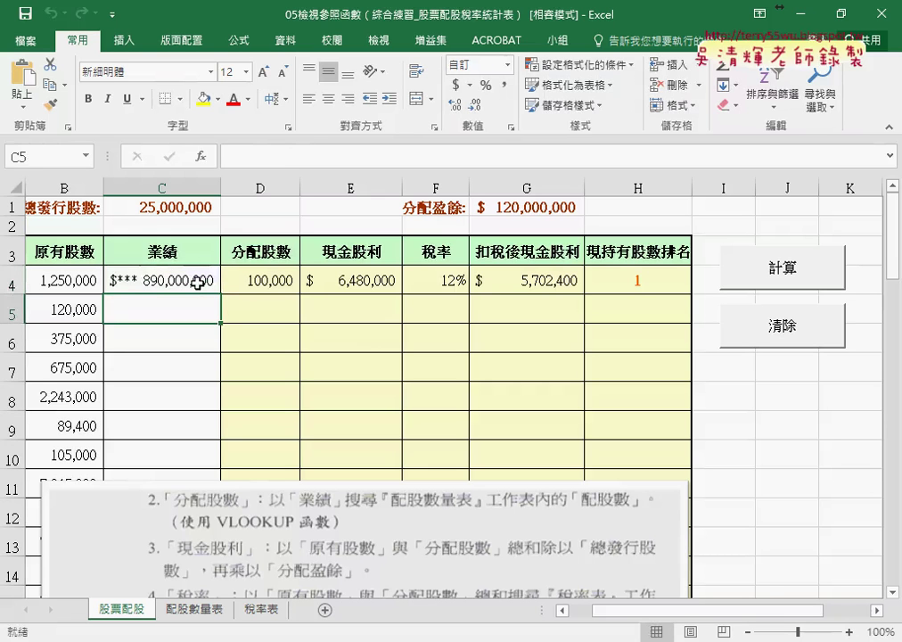
click(197, 282)
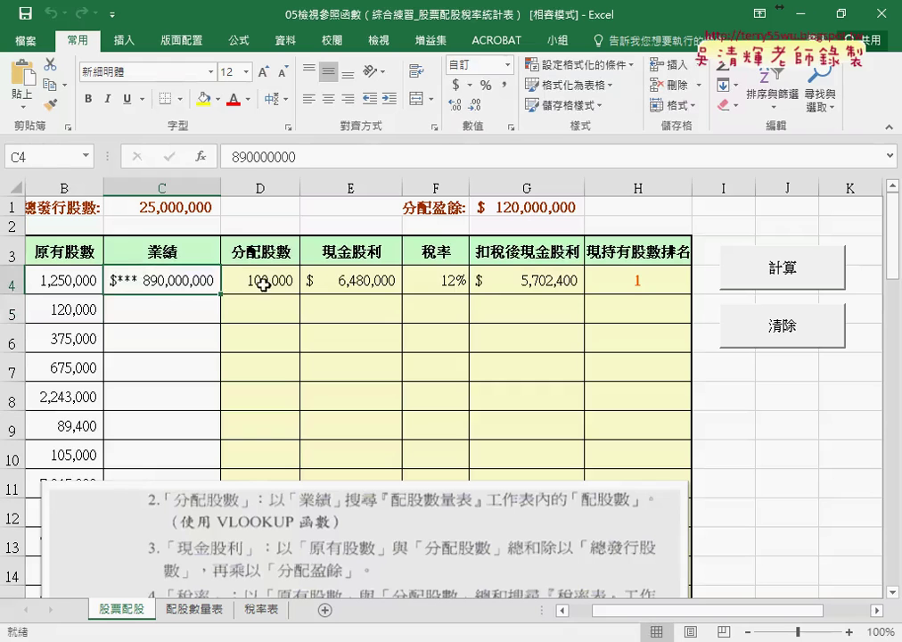
drag(263, 283, 639, 297)
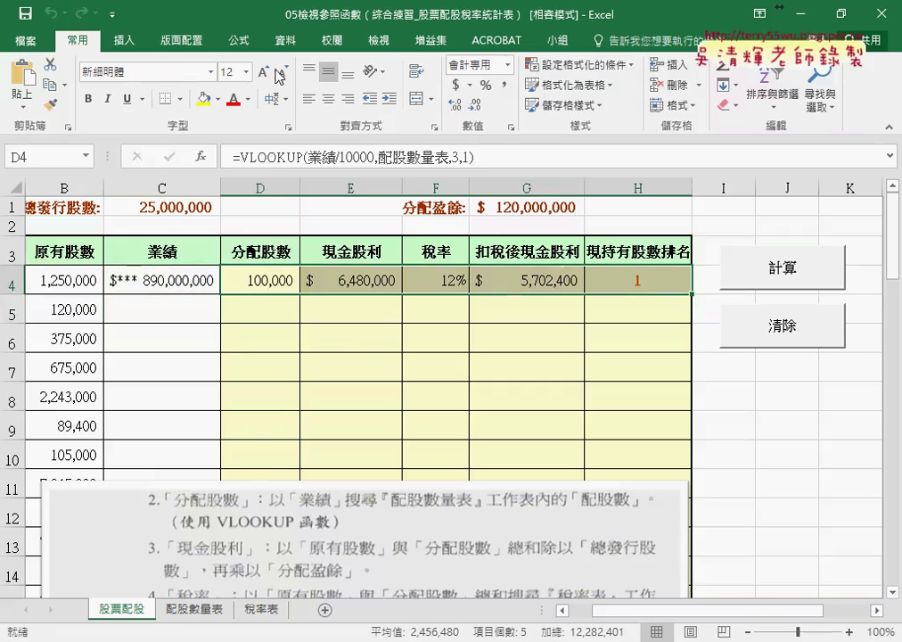
Step: Enable the Developer tab under Customize Ribbon and launch the Visual Basic editor
click(112, 14)
click(169, 318)
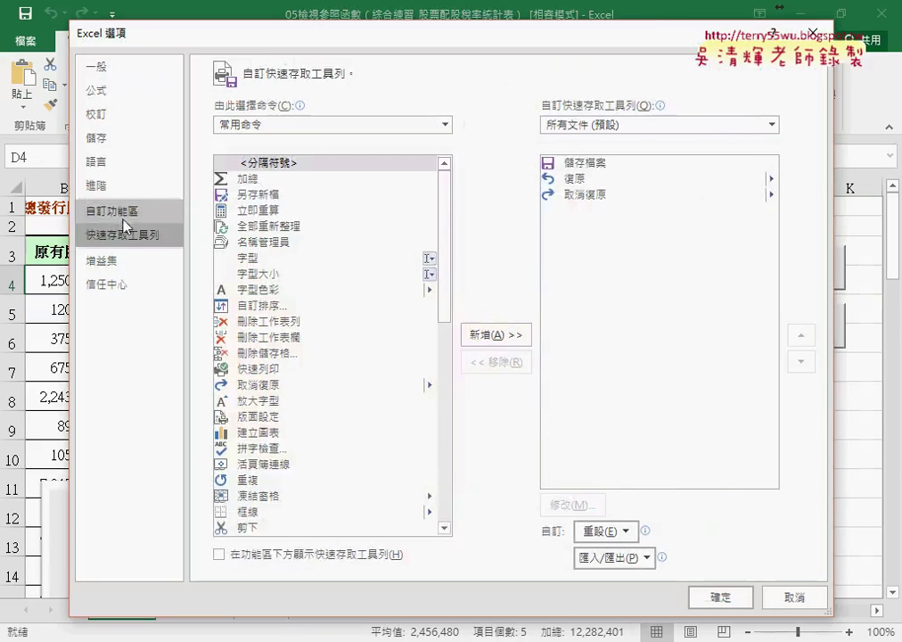
click(120, 212)
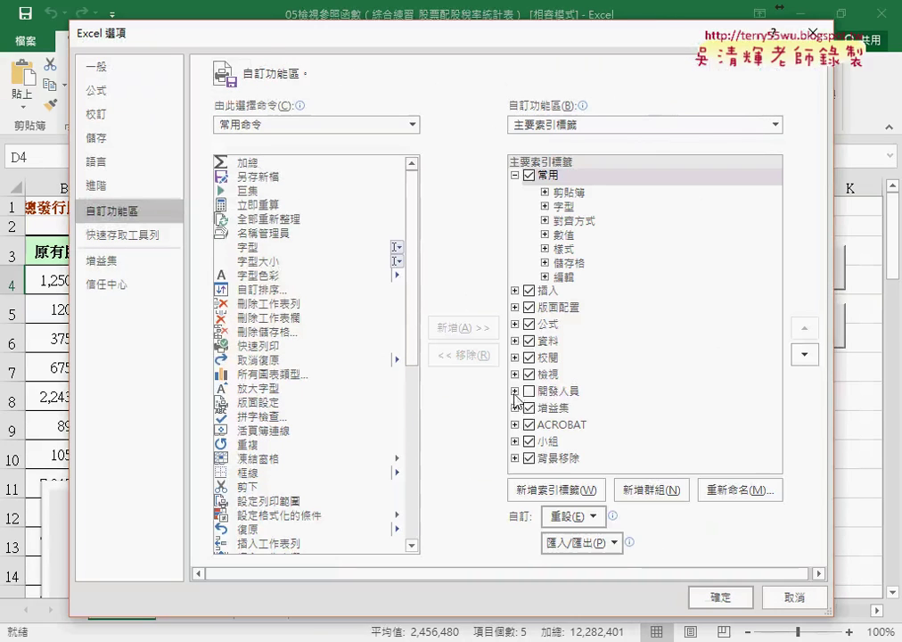
click(529, 390)
click(739, 599)
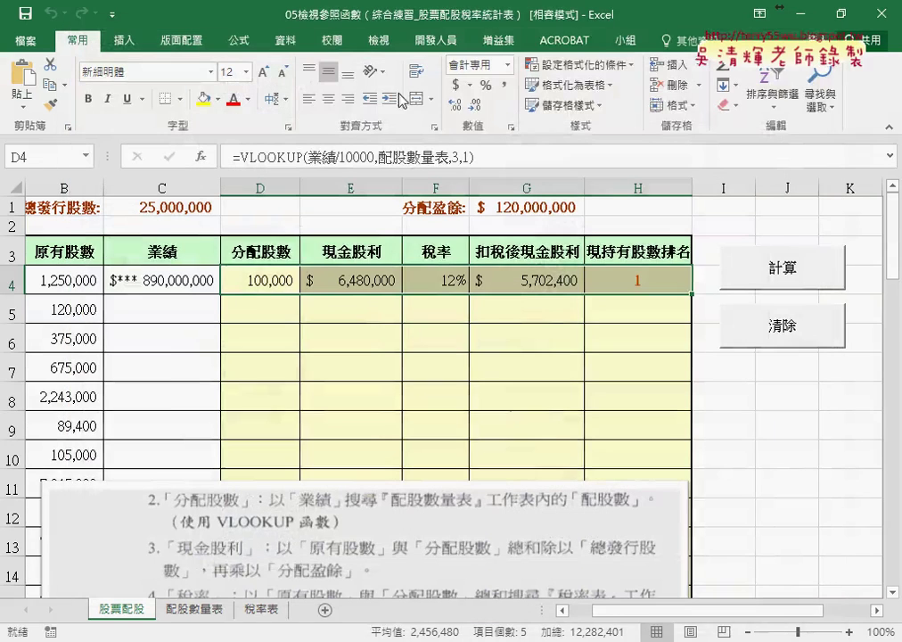
click(460, 44)
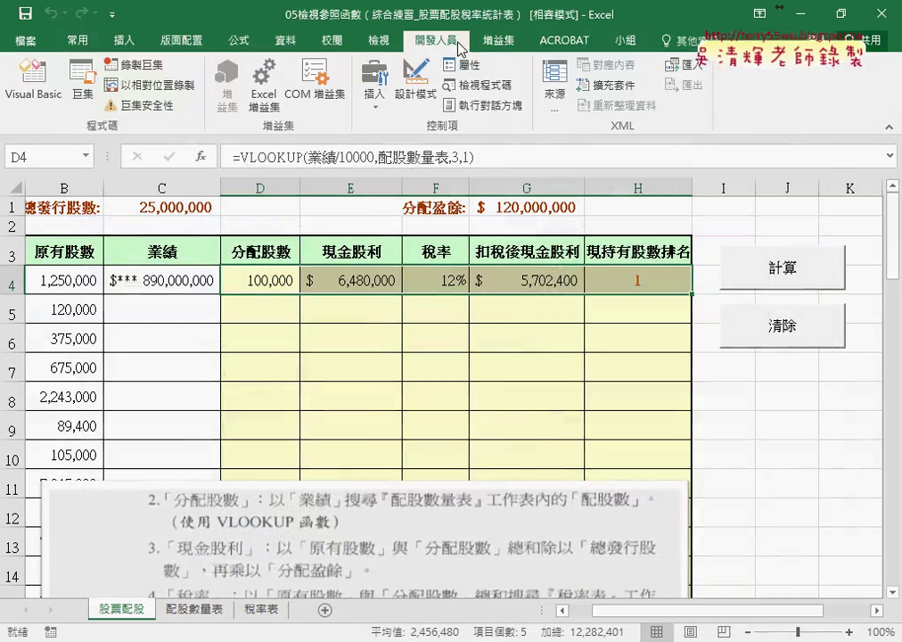
click(33, 75)
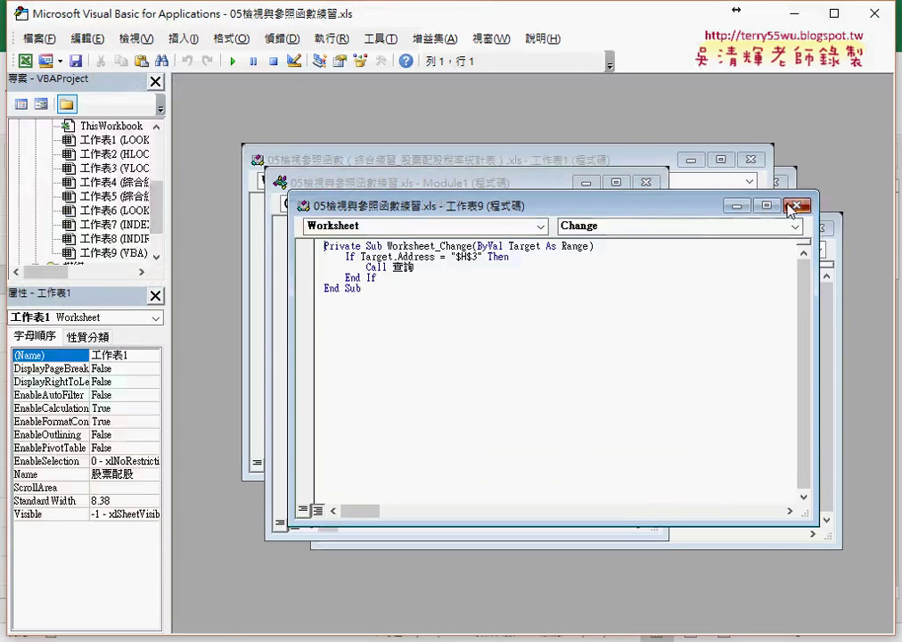
Step: Close the 工作表9, Module2 and Module1 code windows and shrink the editor
click(740, 163)
click(818, 228)
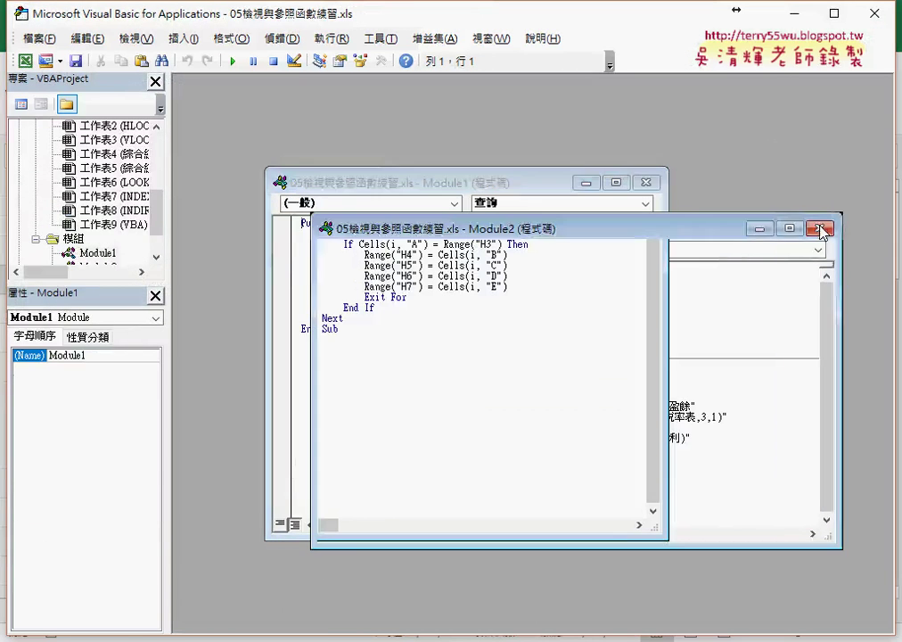
click(646, 183)
mouse_move(419, 13)
mouse_down()
mouse_move(330, 86)
mouse_move(338, 19)
mouse_up()
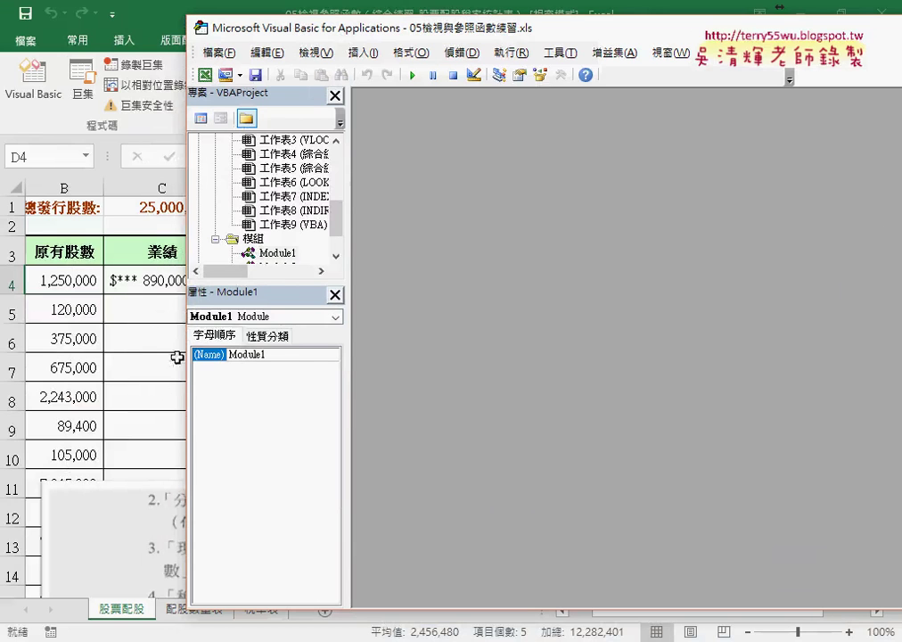
Step: Select 工作表1 (股票配股) in the Project pane to show its properties
mouse_move(338, 232)
mouse_down()
mouse_move(339, 241)
mouse_move(395, 225)
mouse_move(390, 191)
mouse_up()
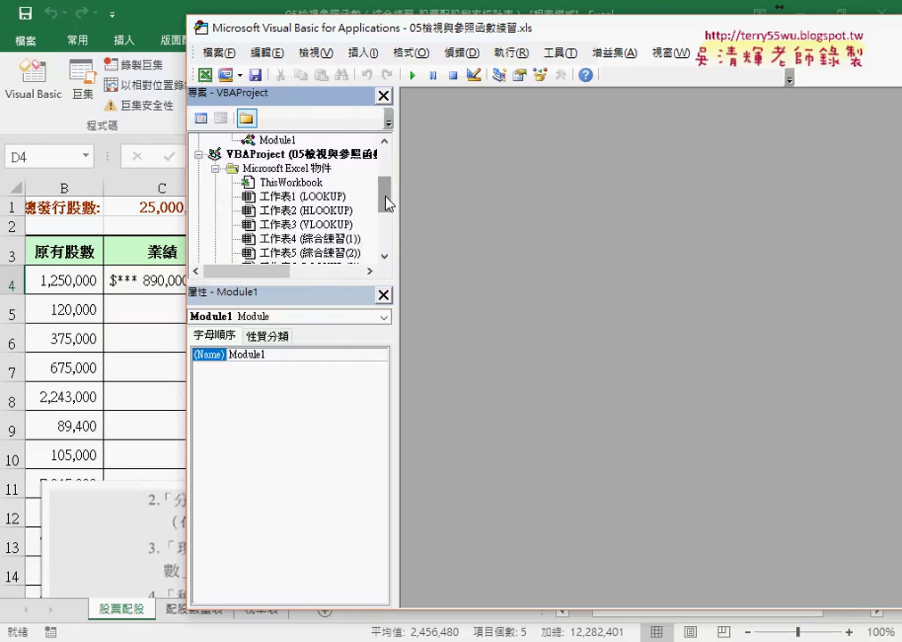
drag(389, 203, 390, 168)
click(314, 183)
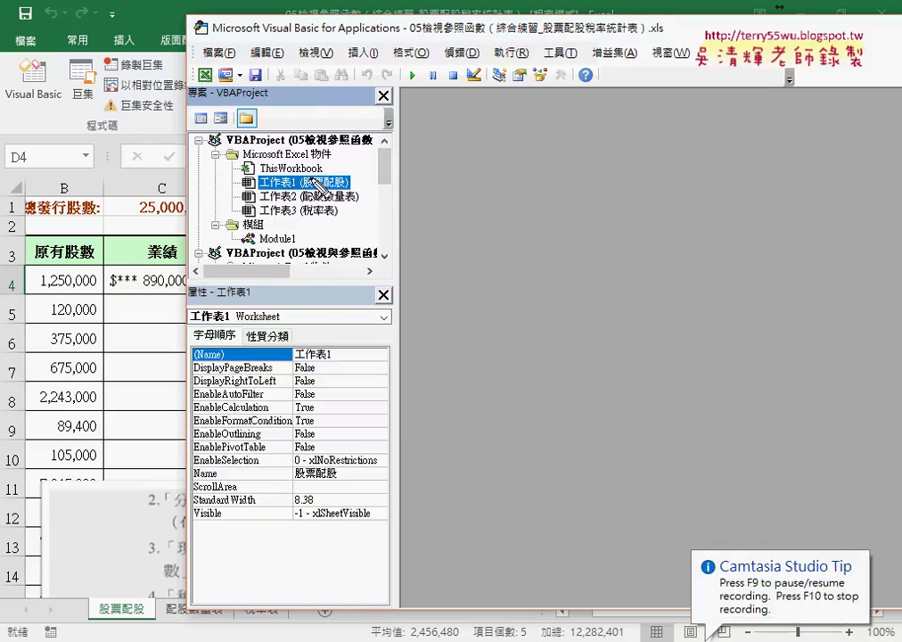
drag(324, 198, 353, 202)
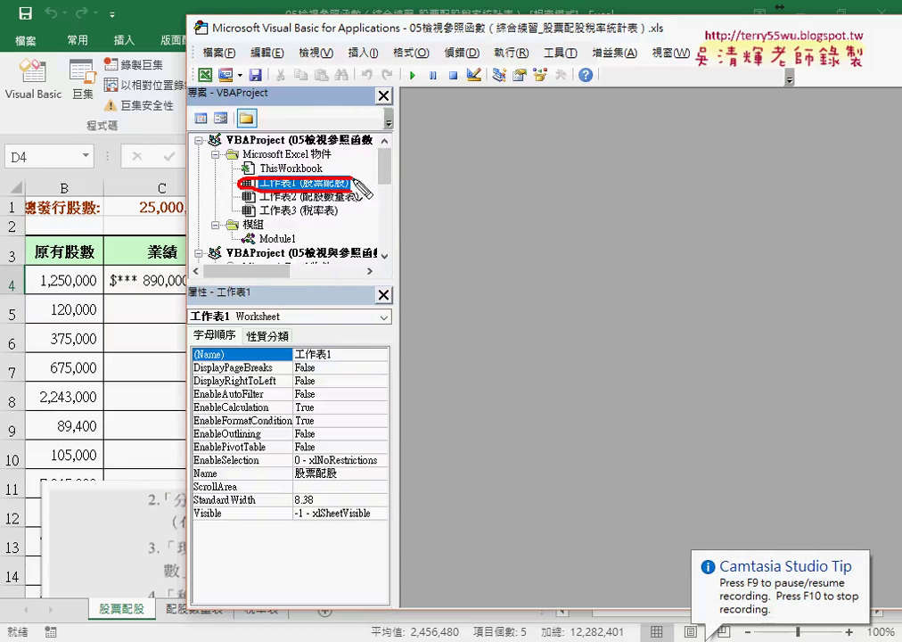
Step: Open the 股票配股 sheet's code and choose Worksheet > Change
key(Escape)
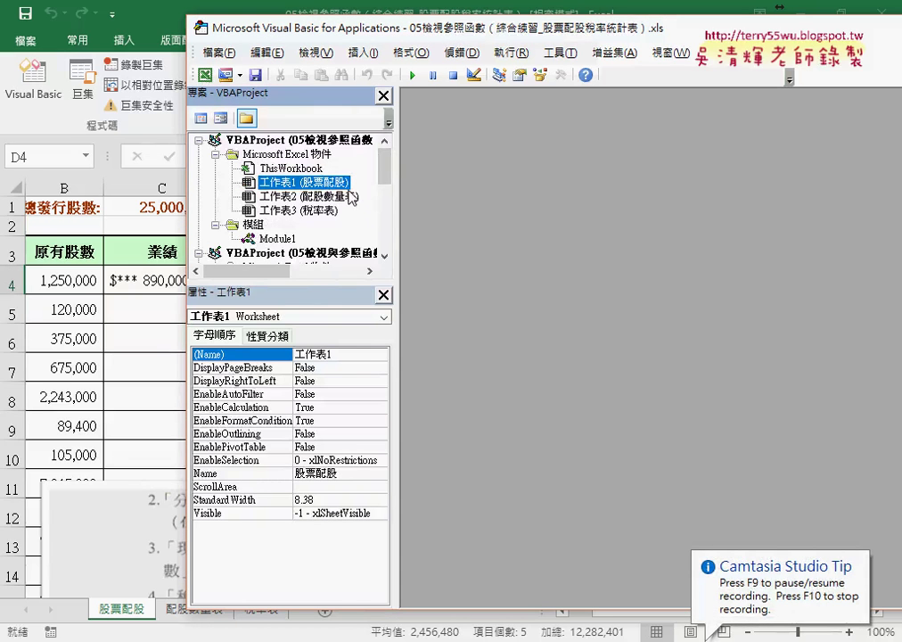
double_click(330, 195)
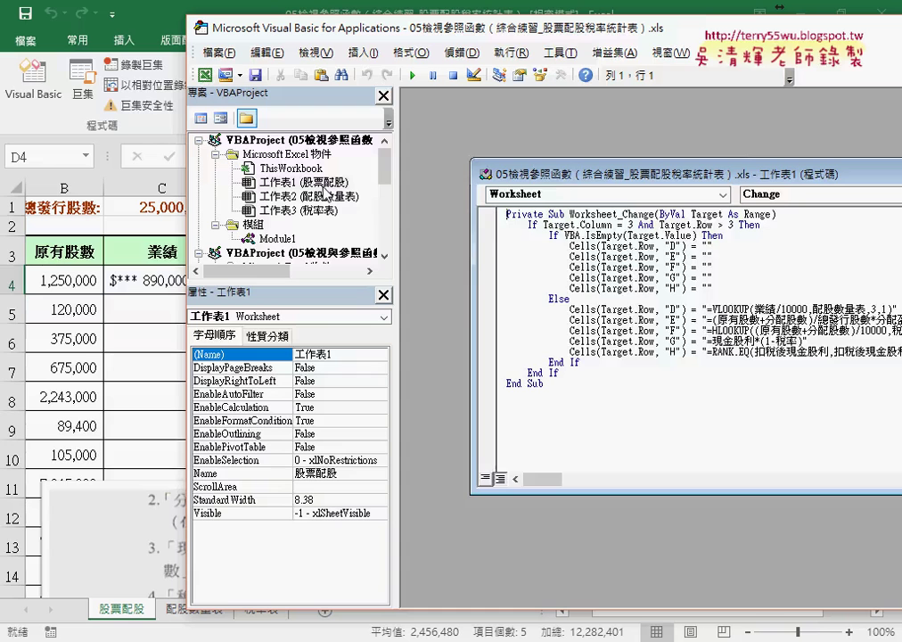
click(456, 99)
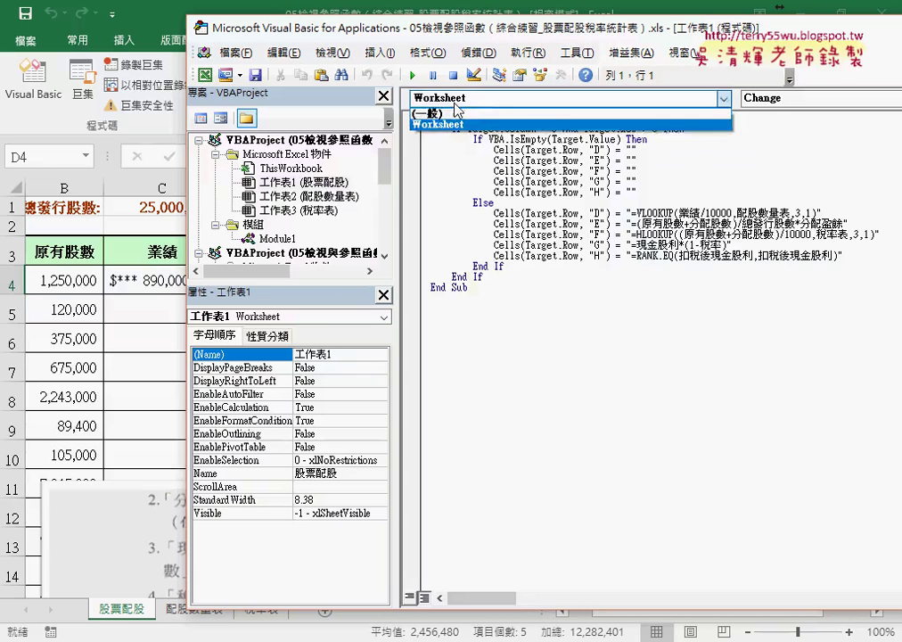
click(437, 122)
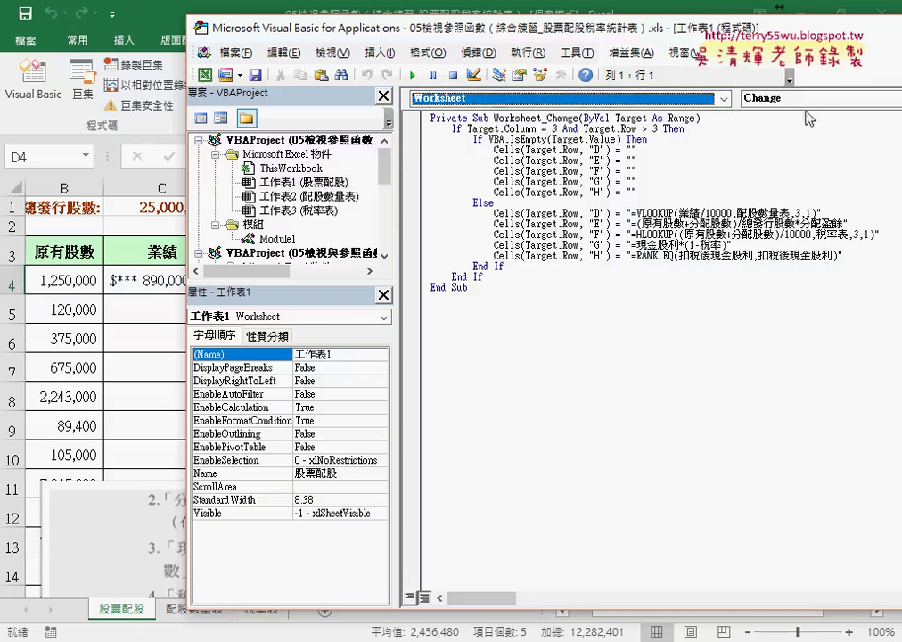
click(775, 98)
click(775, 168)
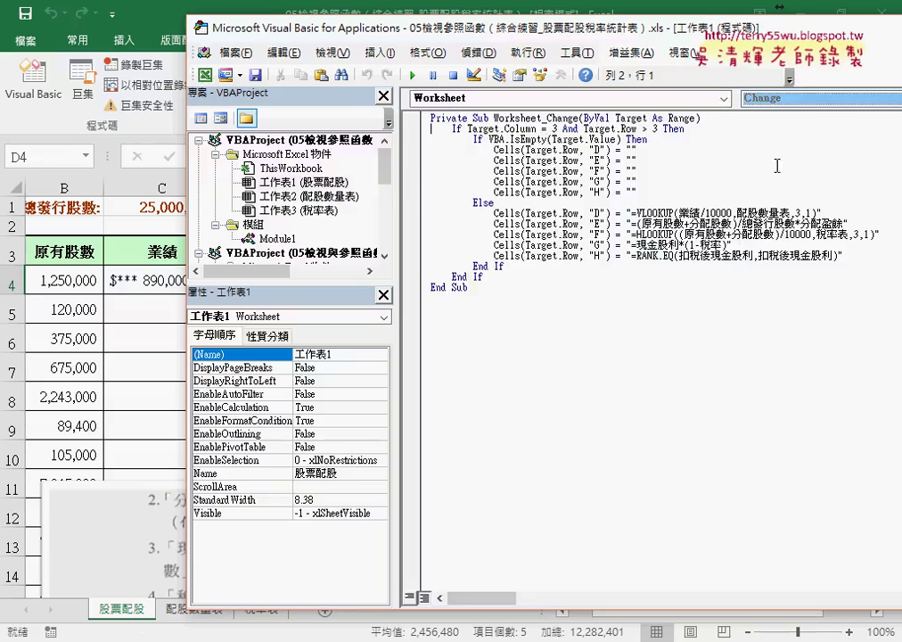
Step: Widen the code area and select Target and Target.Column in the Worksheet_Change procedure
drag(334, 175, 334, 175)
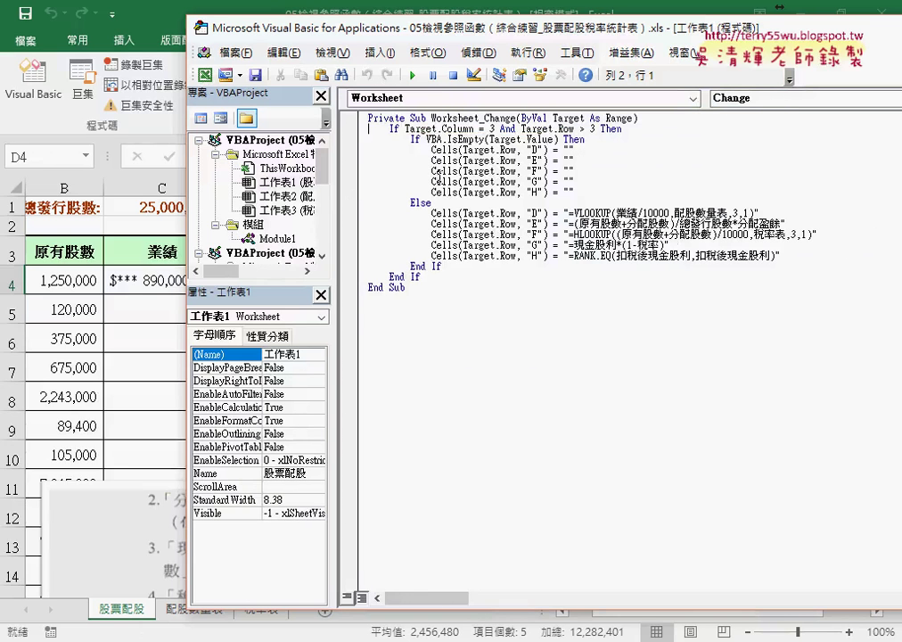
double_click(489, 118)
click(489, 118)
double_click(570, 117)
drag(405, 128, 476, 128)
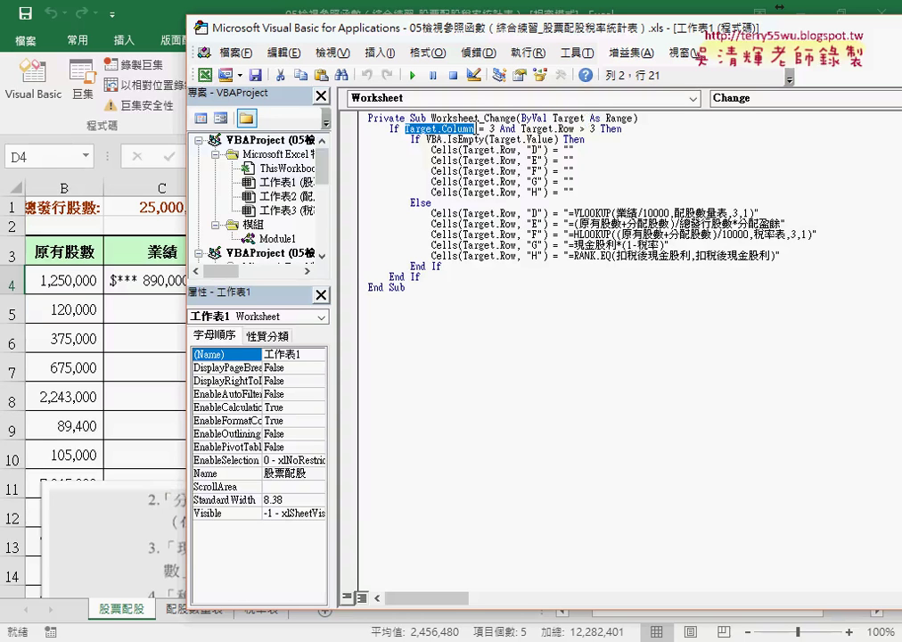
Step: Annotate the Target.Column = 3 And Target.Row > 3 condition against column C's 業績 header
drag(496, 129, 479, 130)
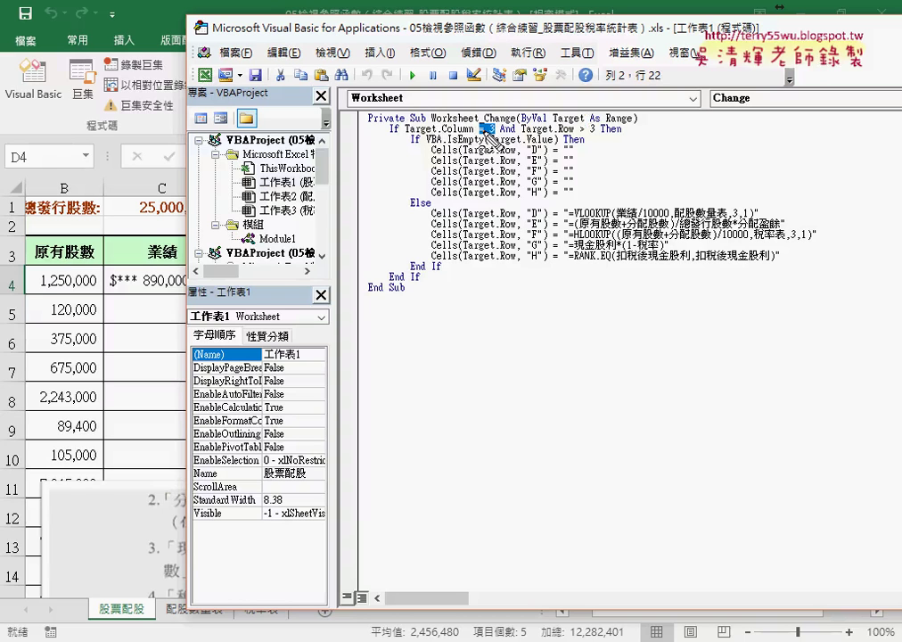
drag(389, 134, 470, 133)
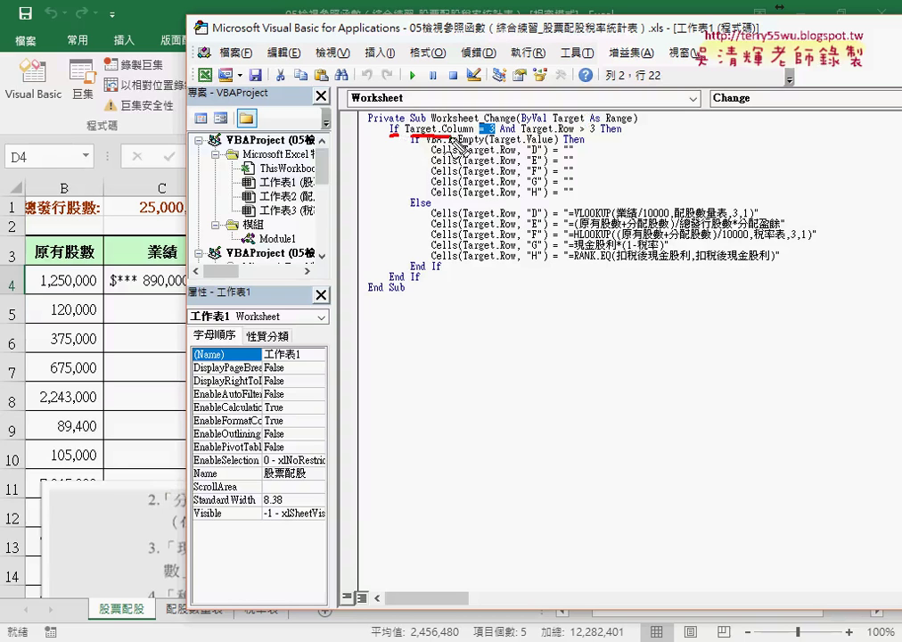
drag(153, 176, 150, 178)
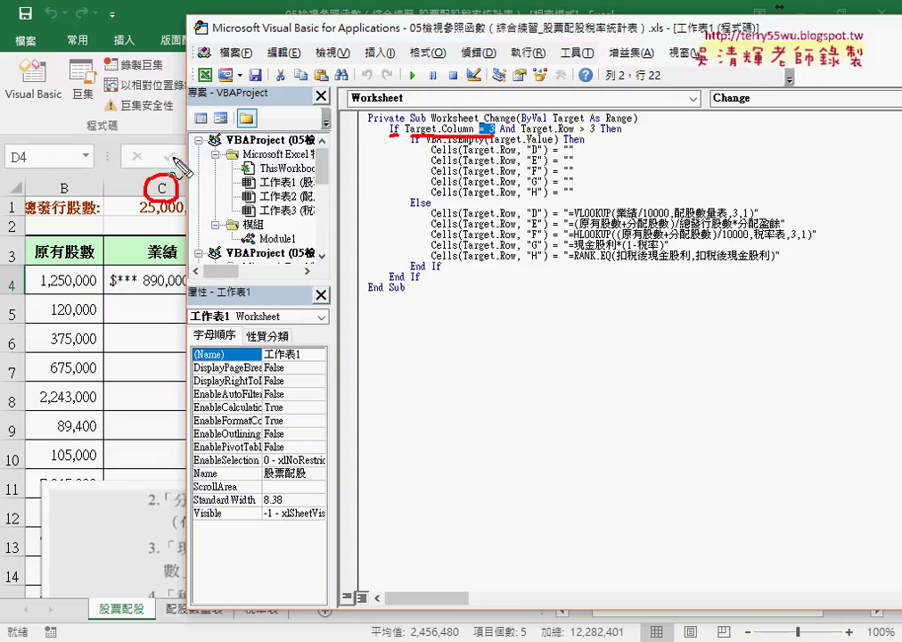
mouse_move(469, 84)
mouse_down()
mouse_move(470, 97)
mouse_move(496, 94)
mouse_up()
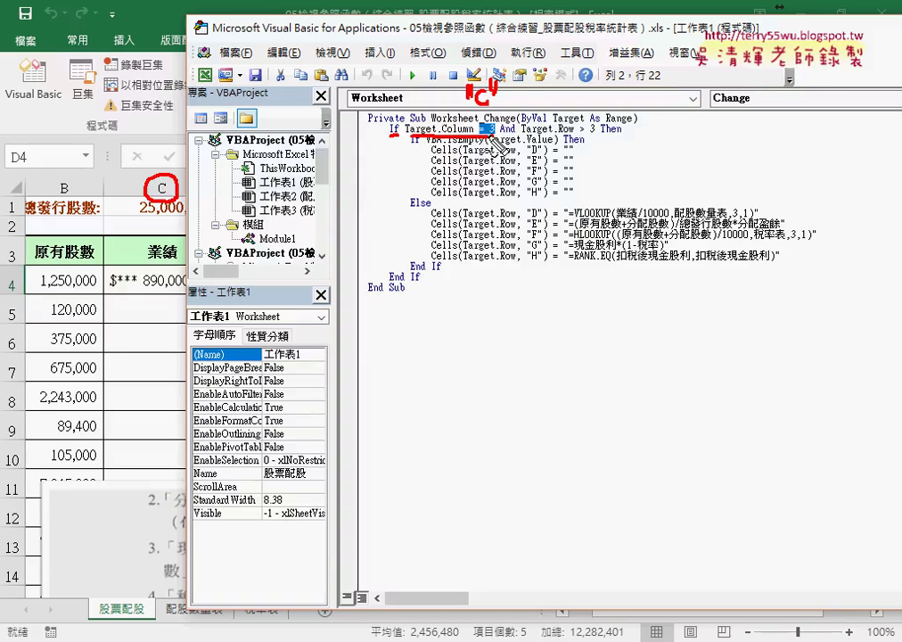
drag(501, 134, 515, 130)
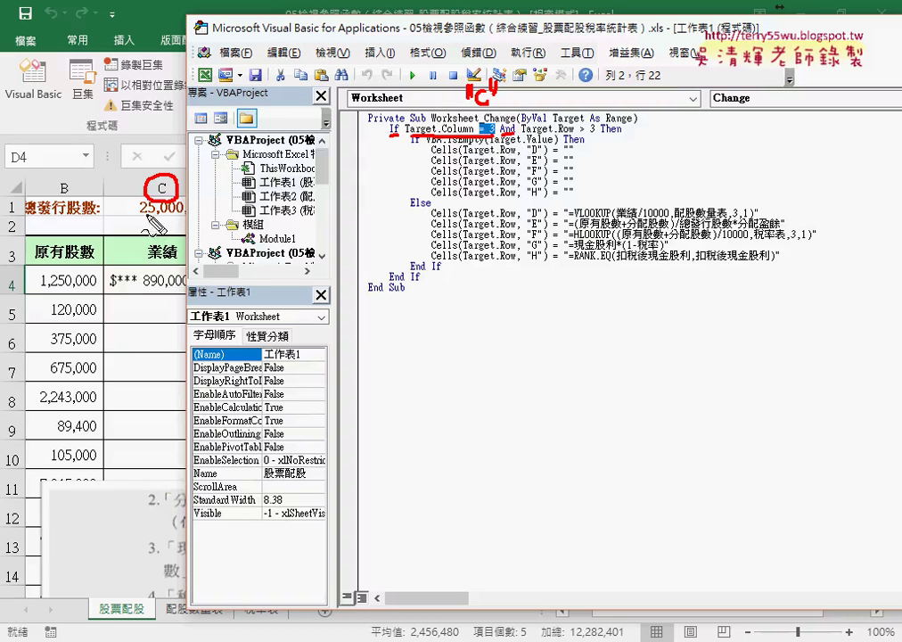
mouse_move(140, 263)
mouse_down()
mouse_move(185, 261)
mouse_move(165, 339)
mouse_move(176, 324)
mouse_up()
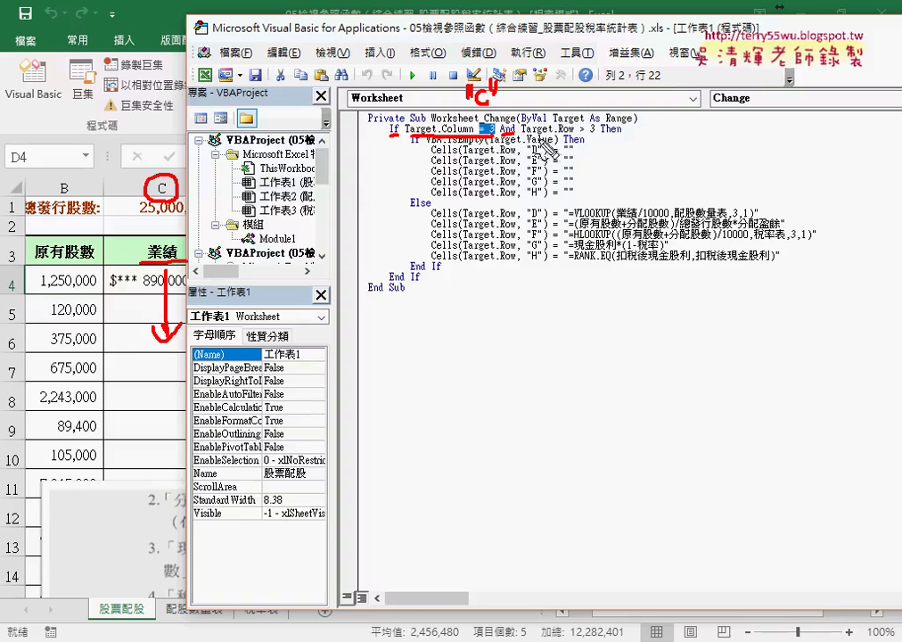
drag(526, 134, 595, 133)
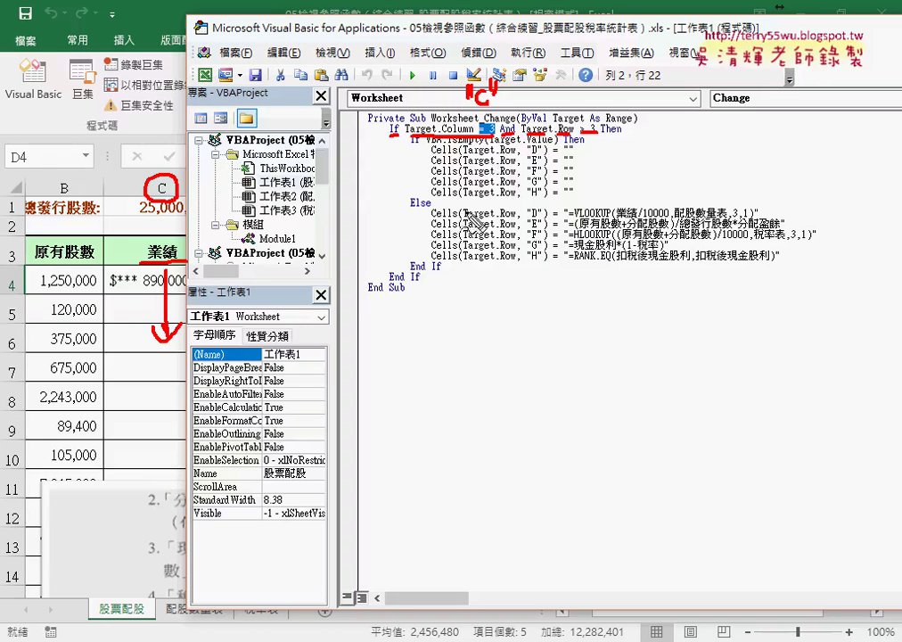
Step: Bracket the five Else formula lines, erase the annotations, and return to the Excel sheet
mouse_move(787, 265)
mouse_down()
mouse_move(426, 215)
mouse_move(768, 267)
mouse_up()
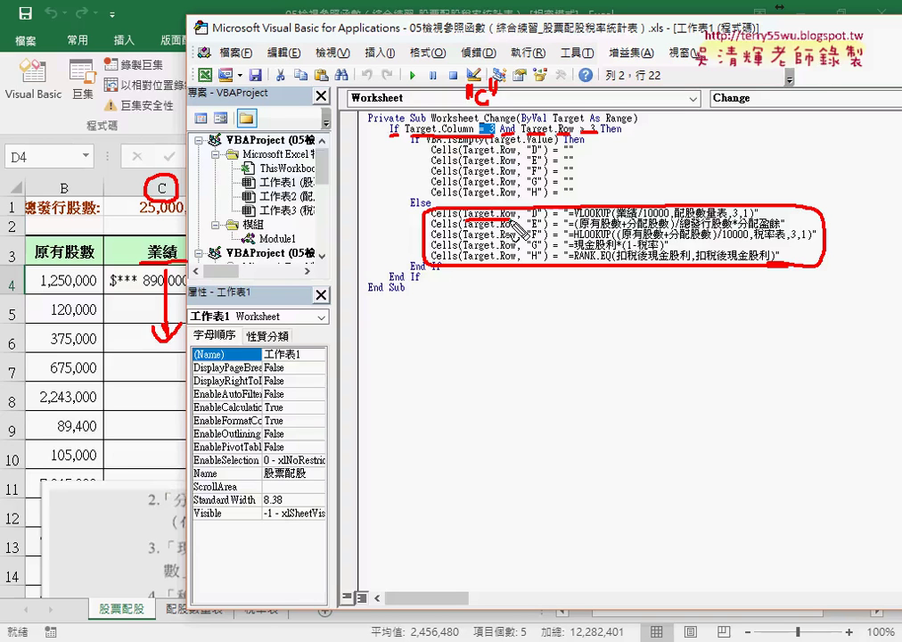
key(Escape)
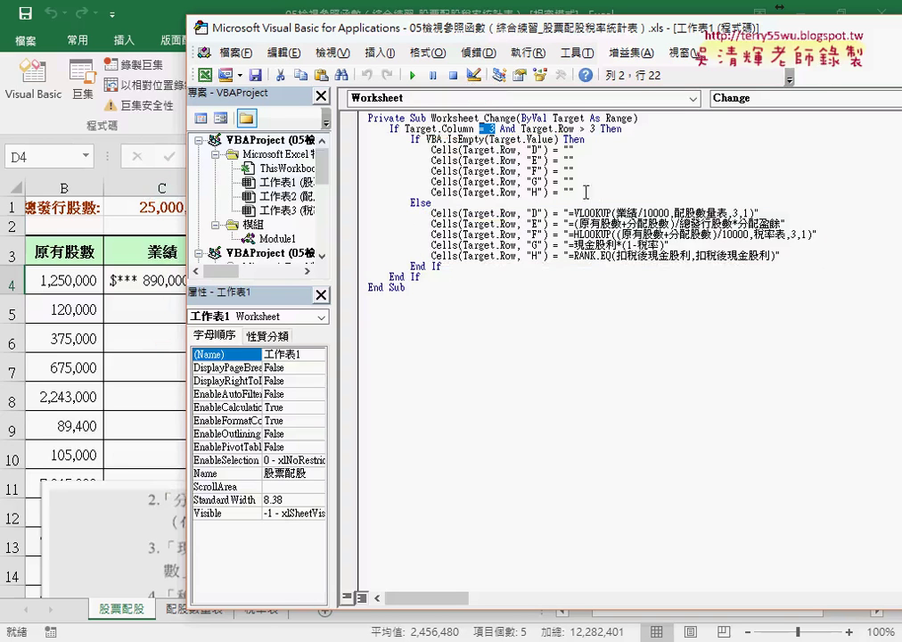
drag(586, 193, 368, 136)
click(192, 274)
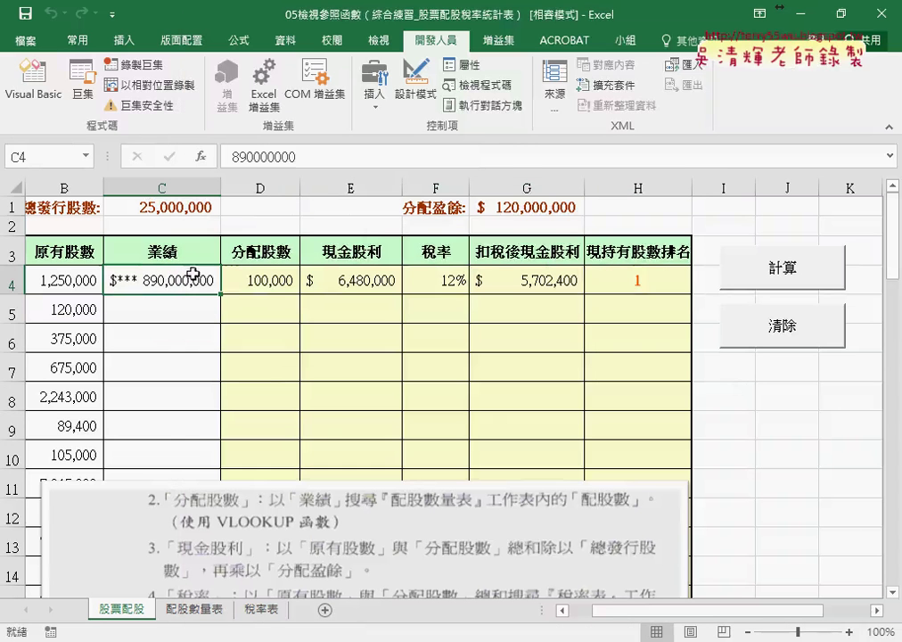
Step: Enter 業績 values 8,900,000, 65,222,000 and 65,422,220 into C4, C5 and C6
key(Delete)
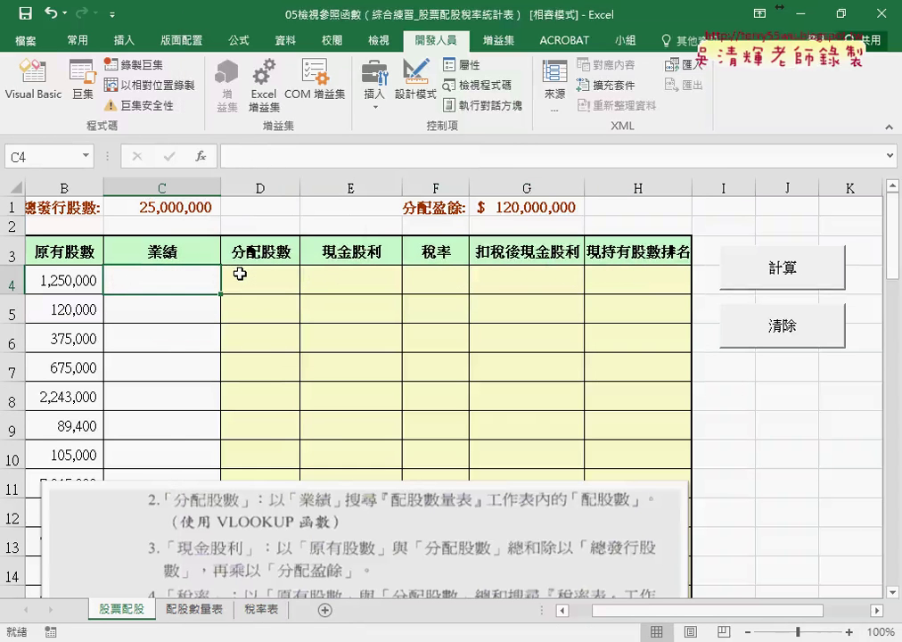
text(8900000)
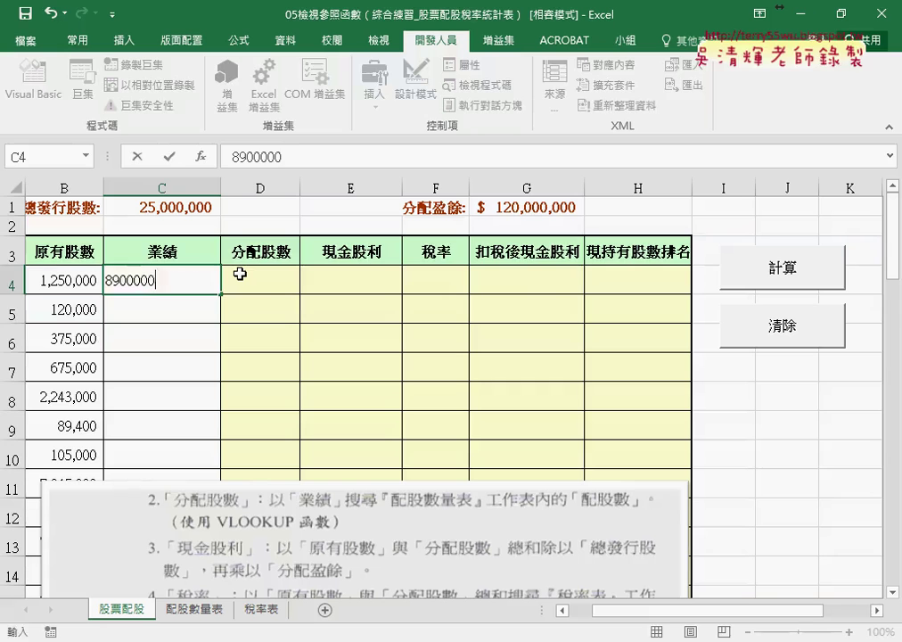
key(Return)
text(65222000)
key(Return)
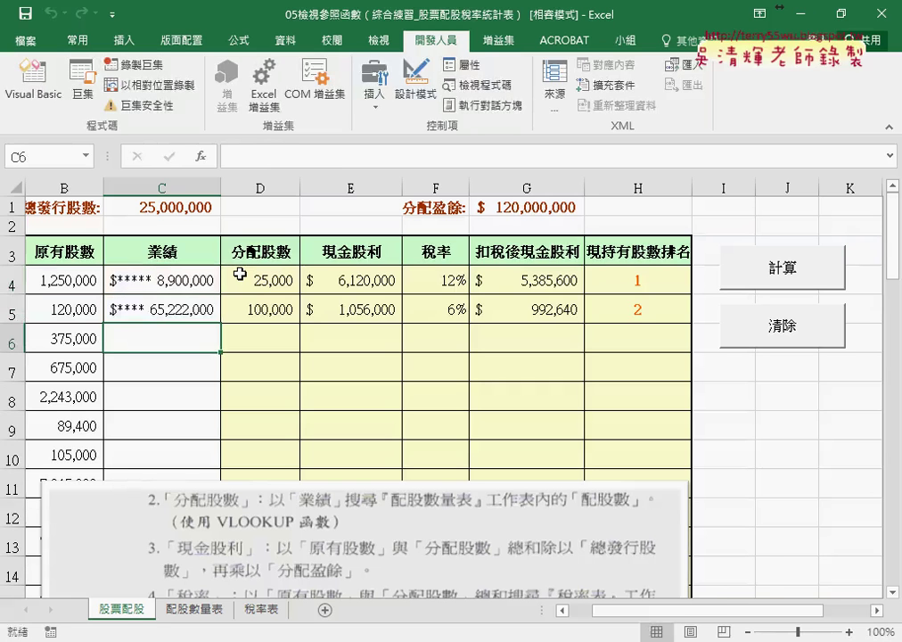
text(65422220)
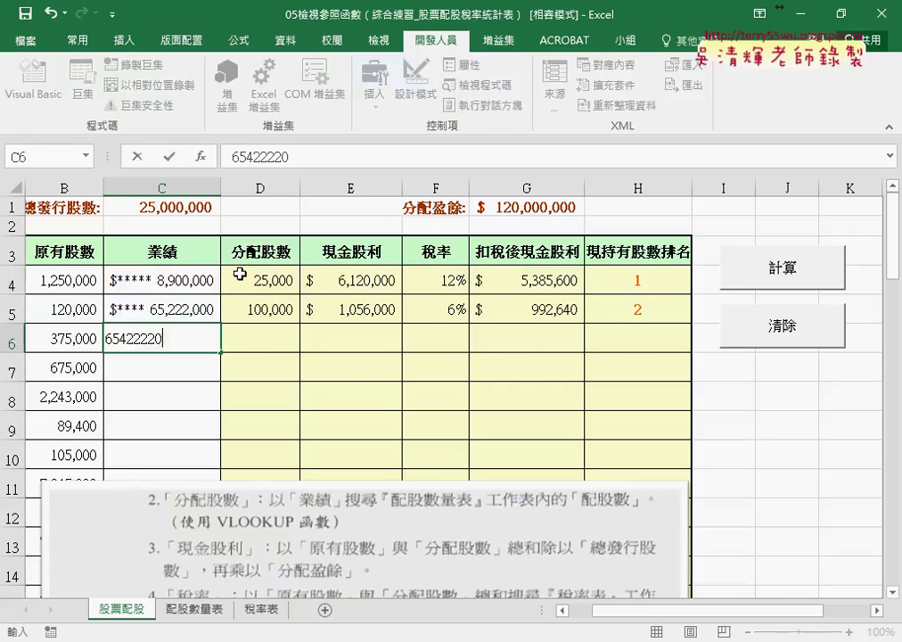
key(Return)
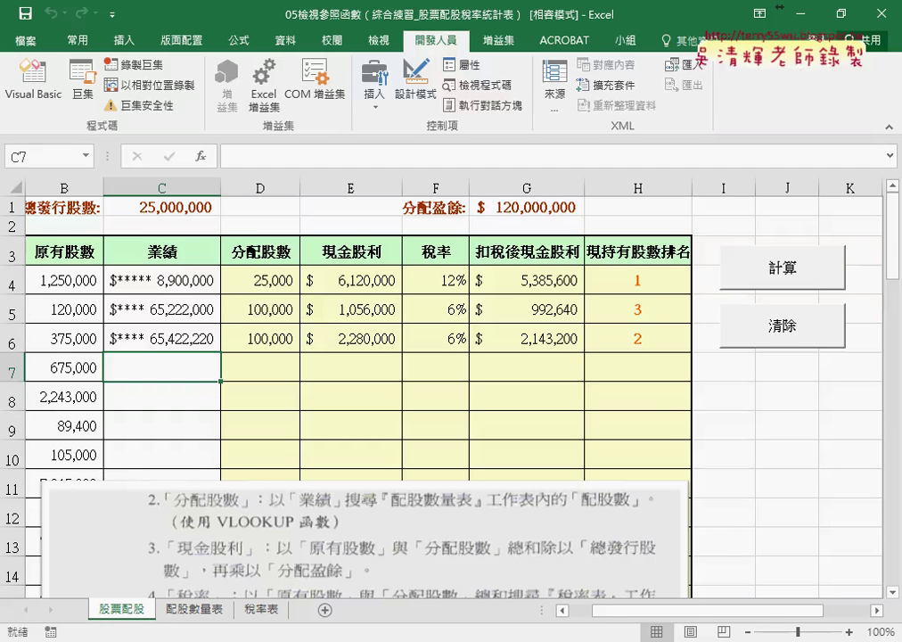
Step: In 05檢視參照函數, point out 325人事資料分欄, then open 範例_計算年齡與VLOOKUP查詢時數
mouse_move(463, 641)
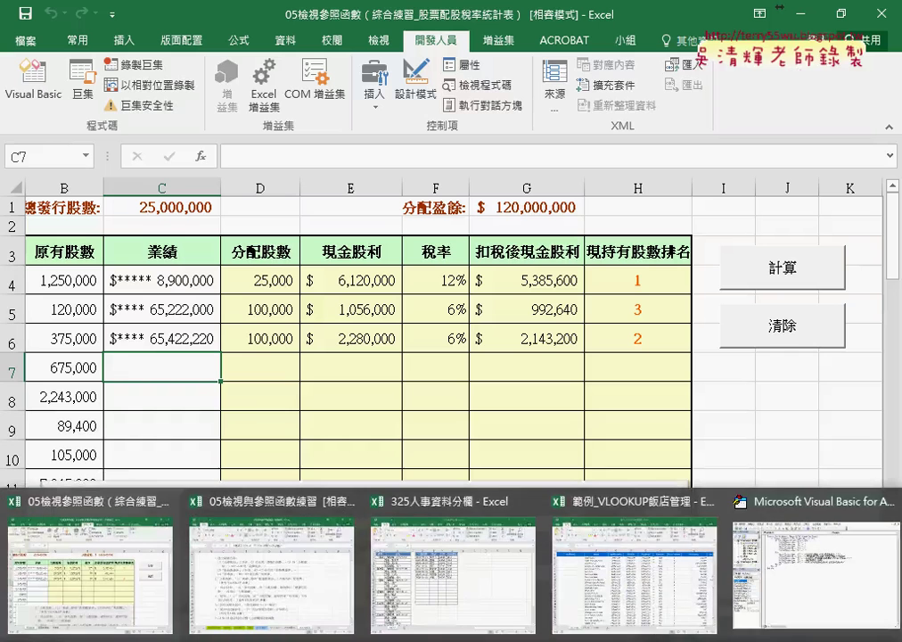
mouse_move(323, 641)
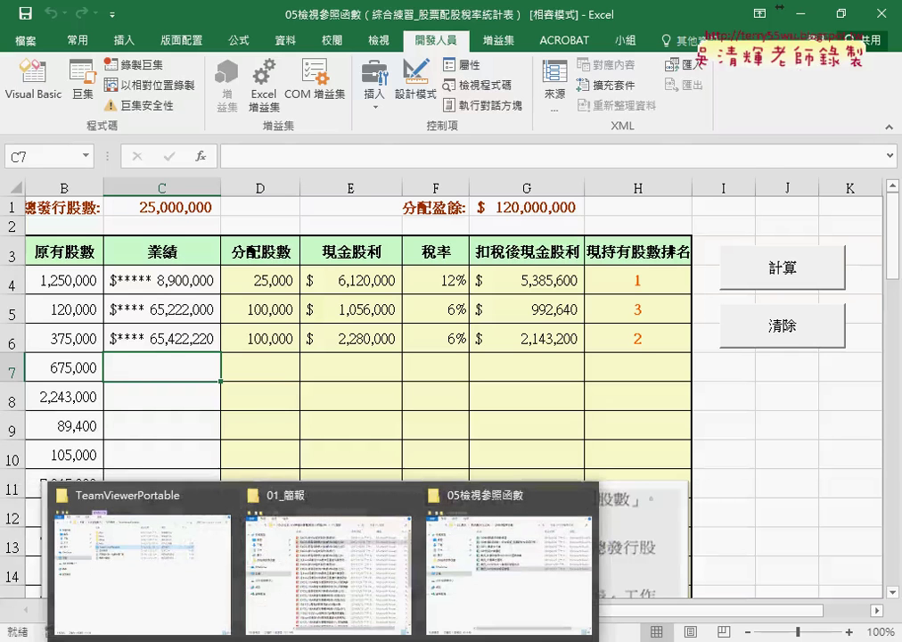
click(501, 570)
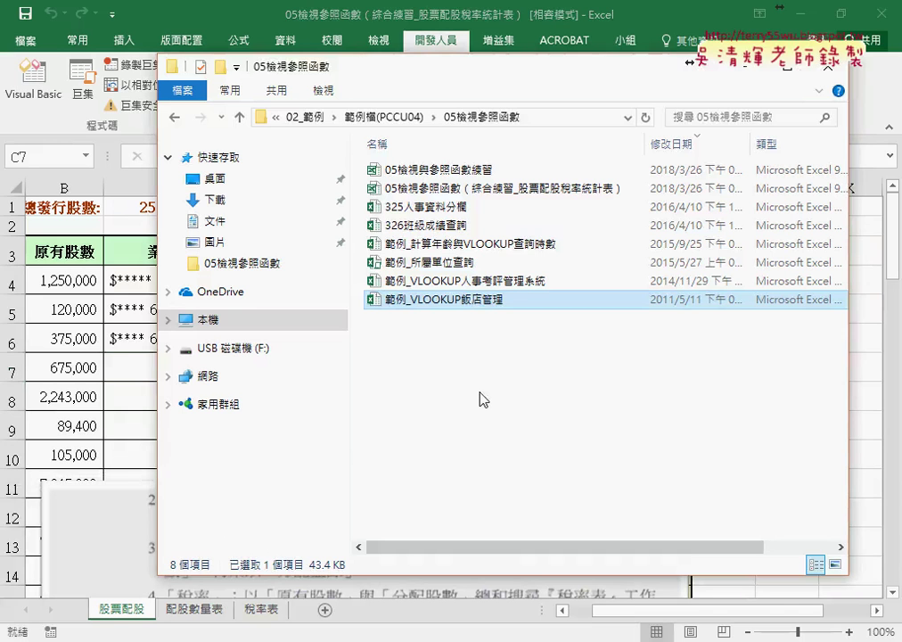
click(429, 209)
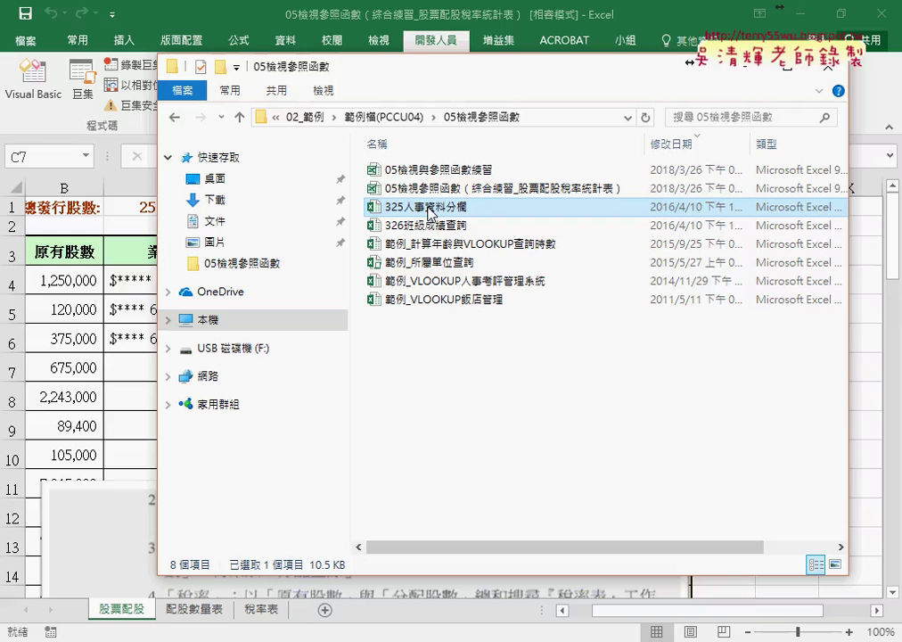
drag(438, 217, 482, 212)
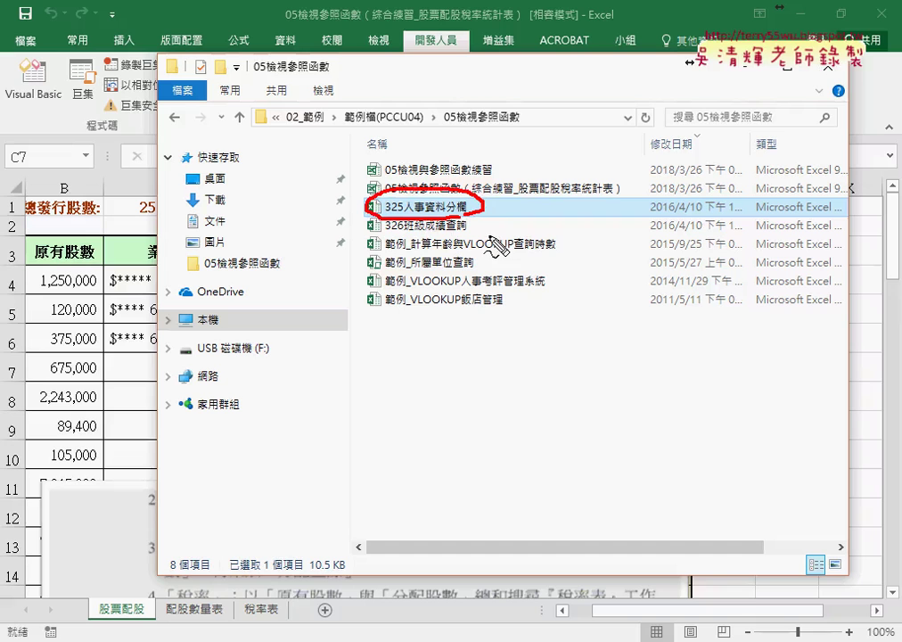
key(Escape)
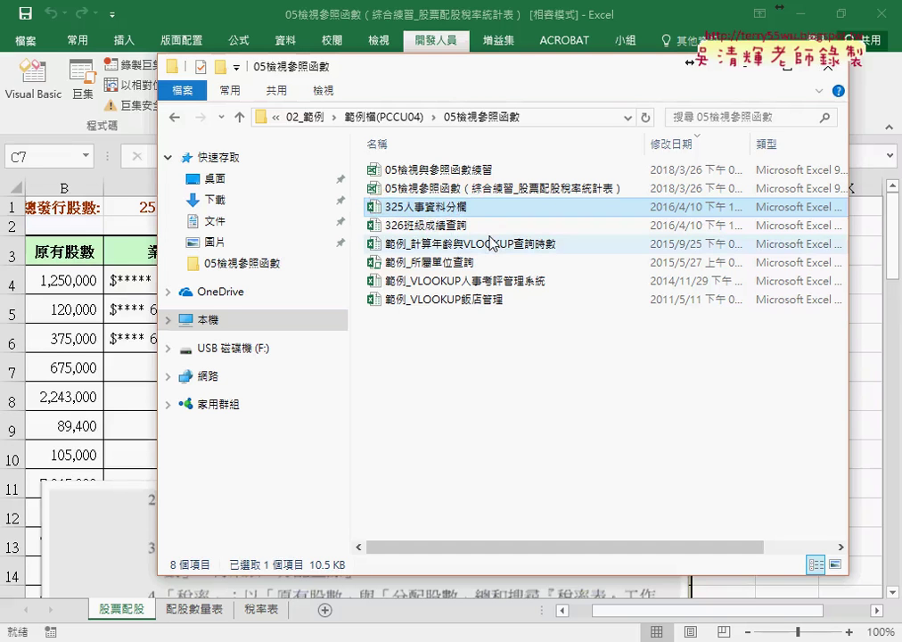
click(492, 244)
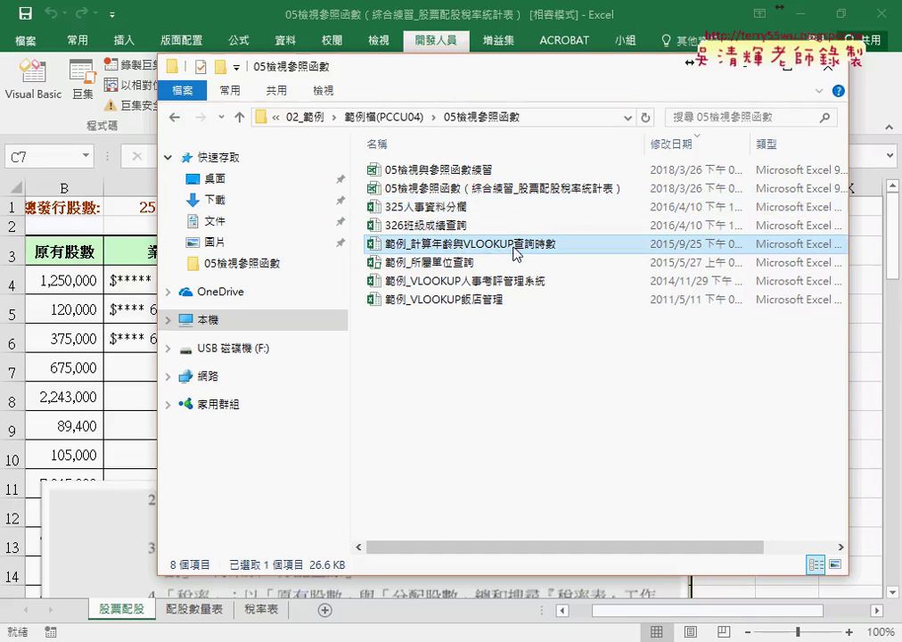
double_click(534, 246)
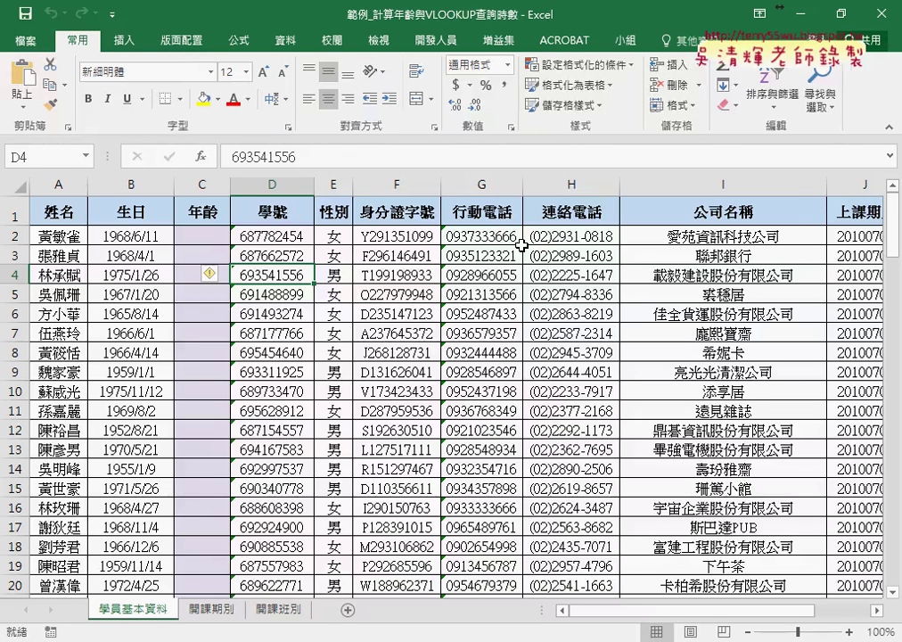
Step: Check the 年齡 and birthday cells, then select end-date cell D2 on 開課期別
click(201, 234)
click(139, 236)
click(203, 237)
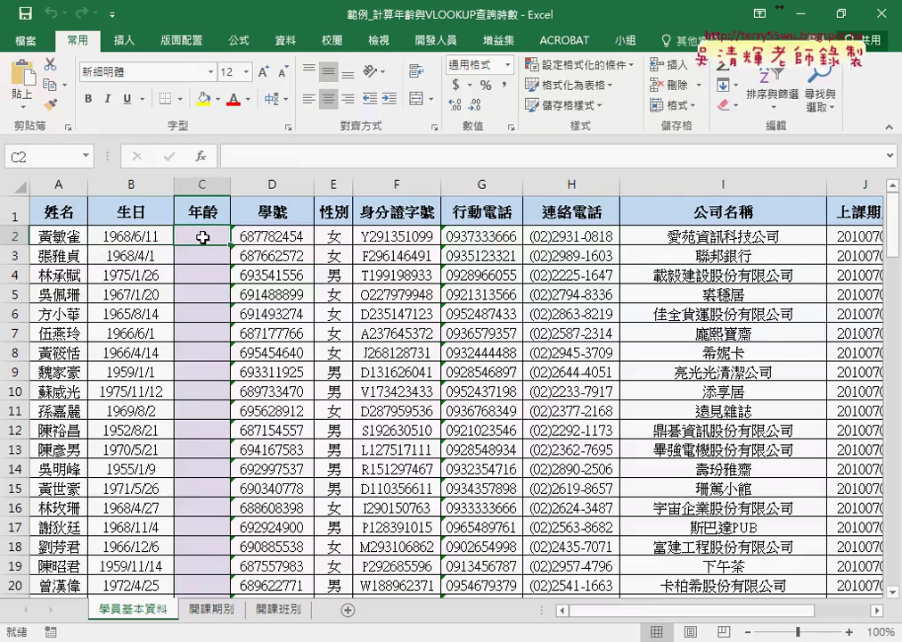
click(280, 610)
click(214, 610)
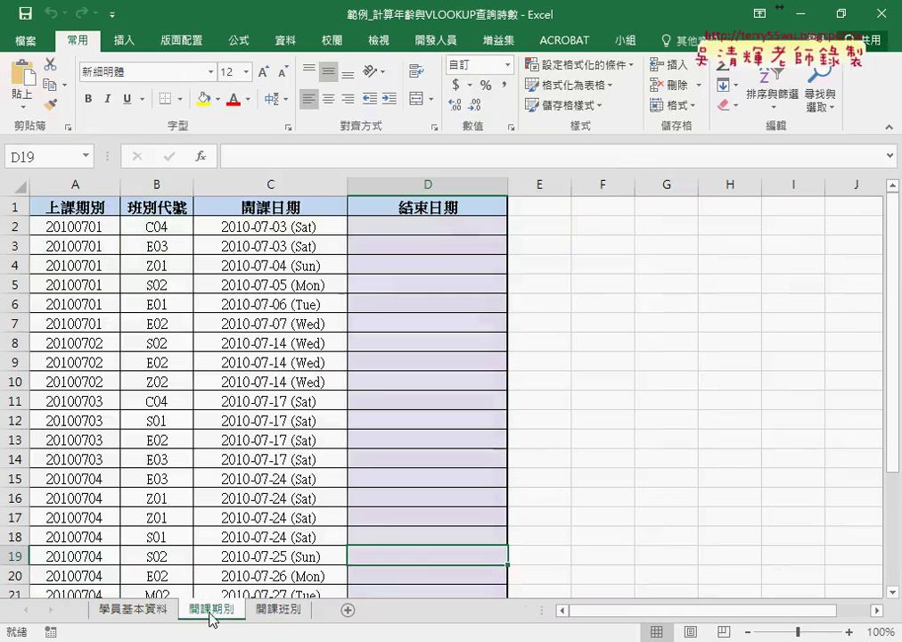
click(445, 227)
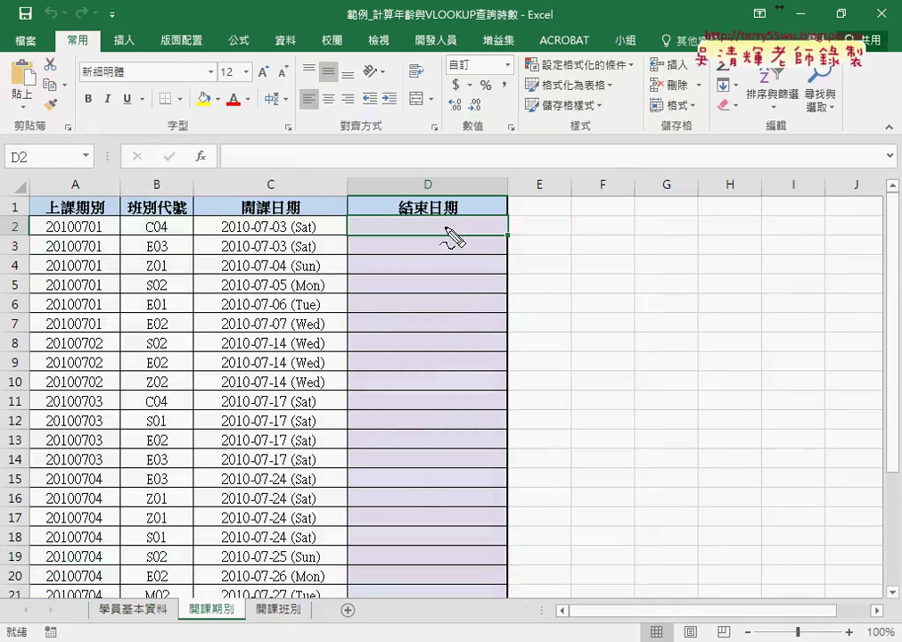
Step: Mark the start date 2010-07-03, class code C04 and the empty 結束日期 cell D2
drag(216, 224, 297, 242)
mouse_move(132, 212)
mouse_down()
mouse_move(172, 212)
mouse_move(172, 236)
mouse_up()
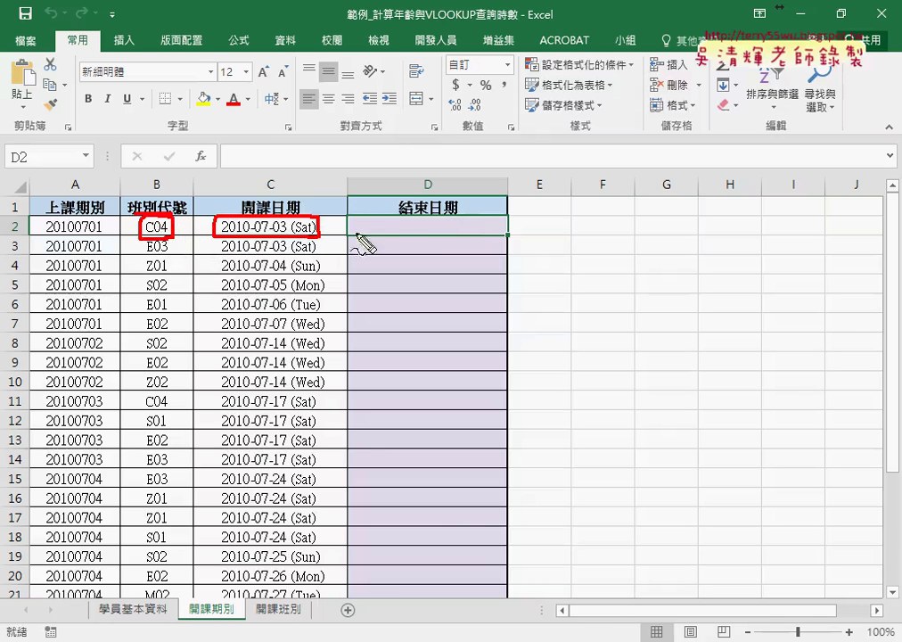
drag(375, 215, 456, 242)
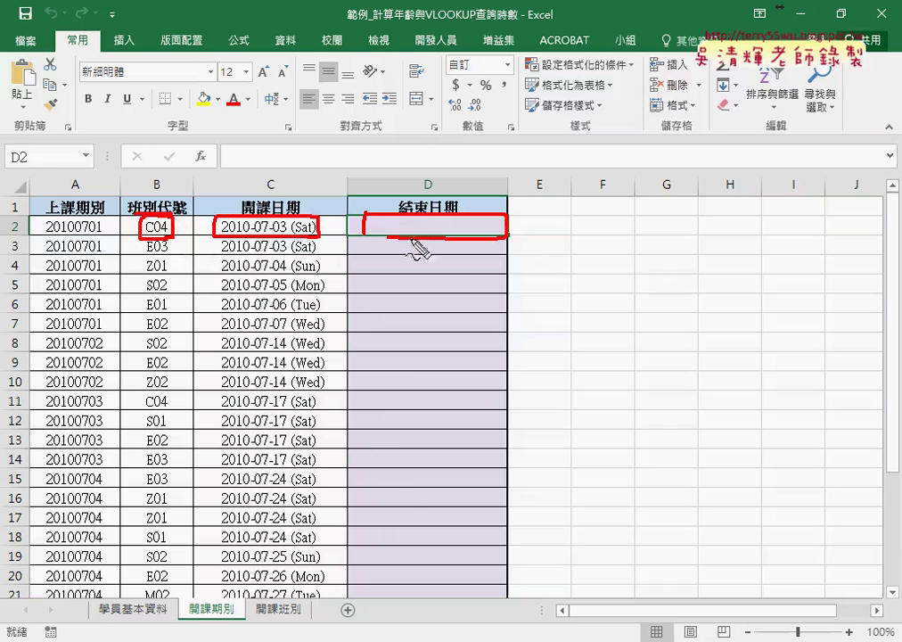
click(172, 228)
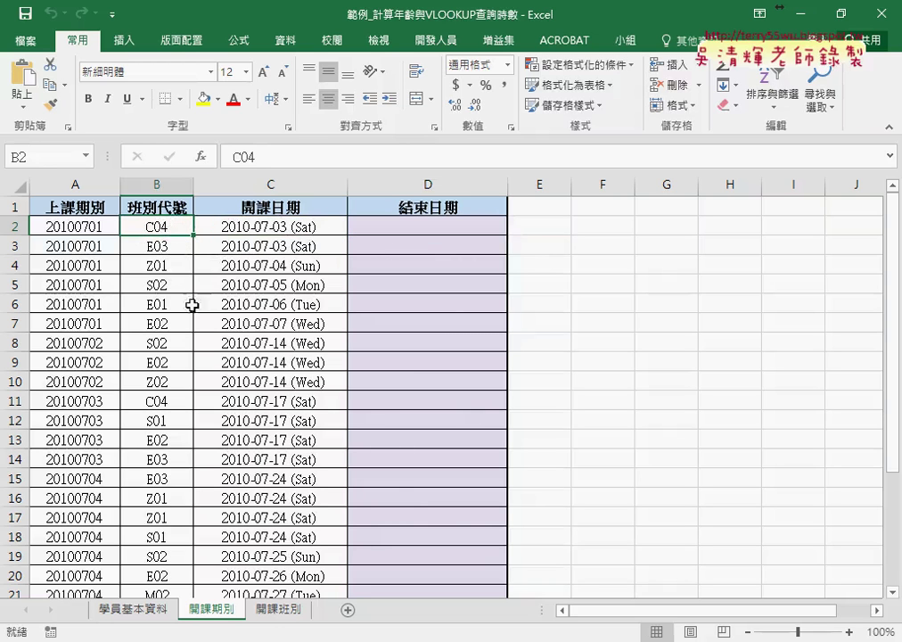
Step: Look up C04's 30 course hours on 開課班別, then reselect D2 on 開課期別
click(288, 611)
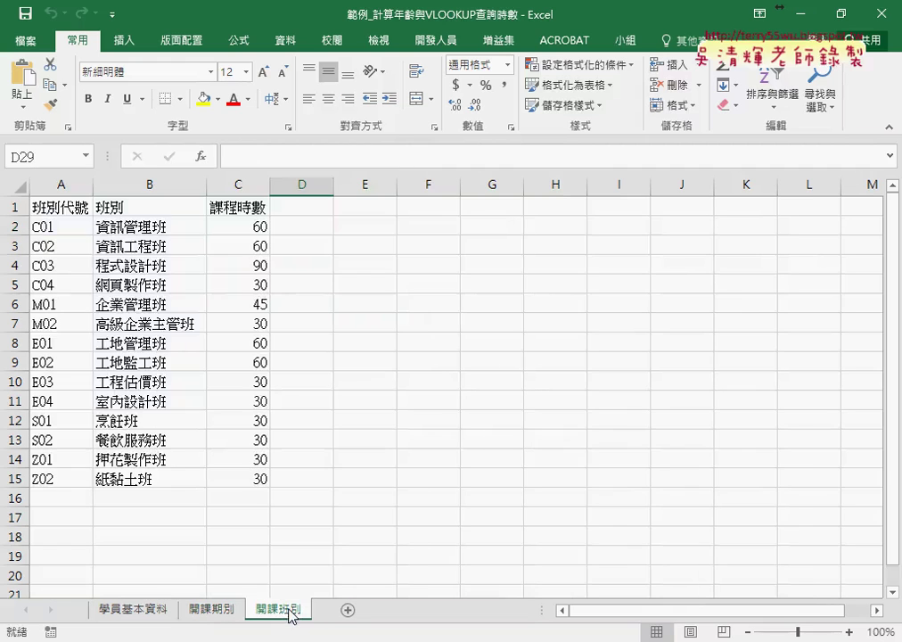
click(55, 284)
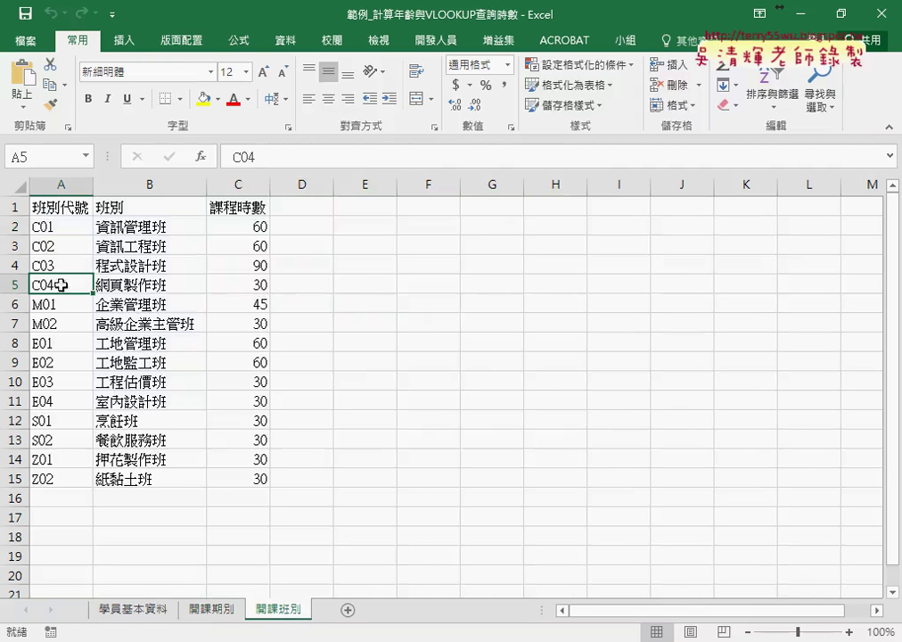
click(263, 284)
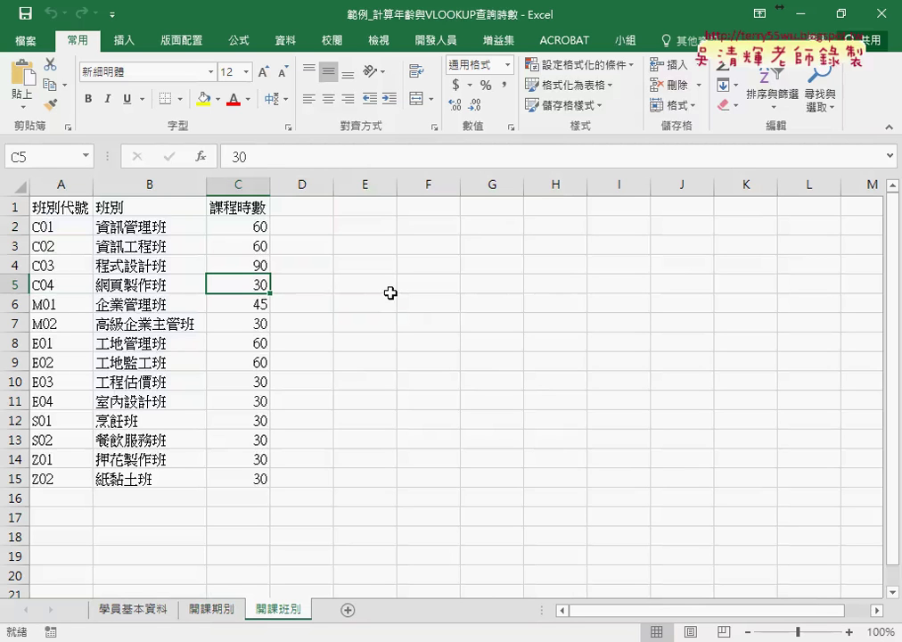
click(212, 610)
click(443, 228)
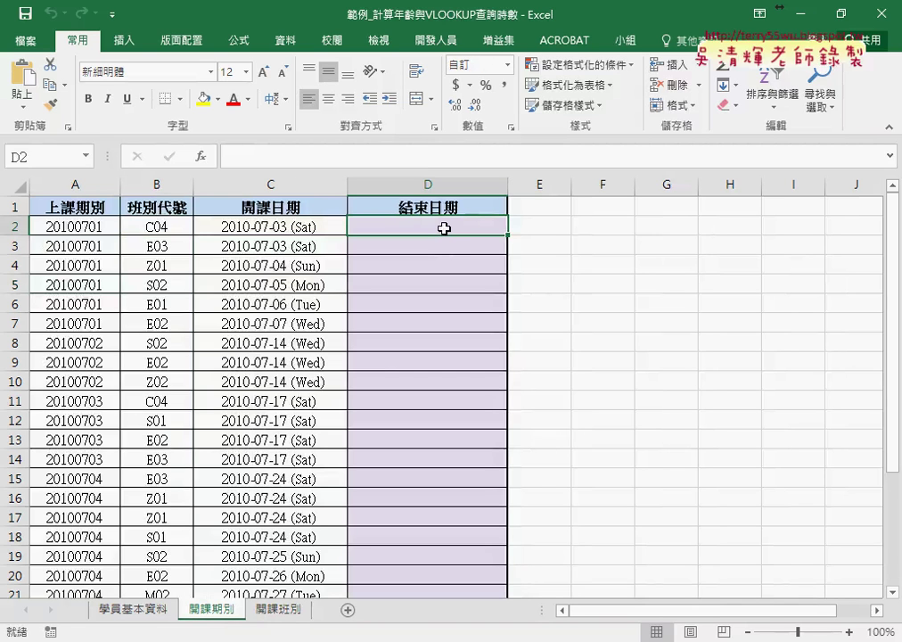
drag(319, 233, 325, 229)
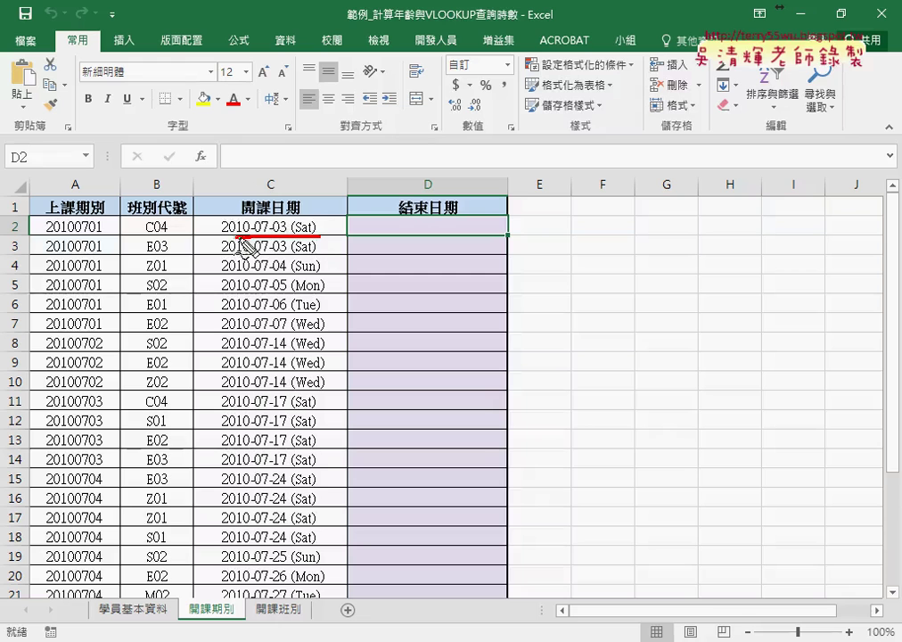
drag(273, 173, 273, 193)
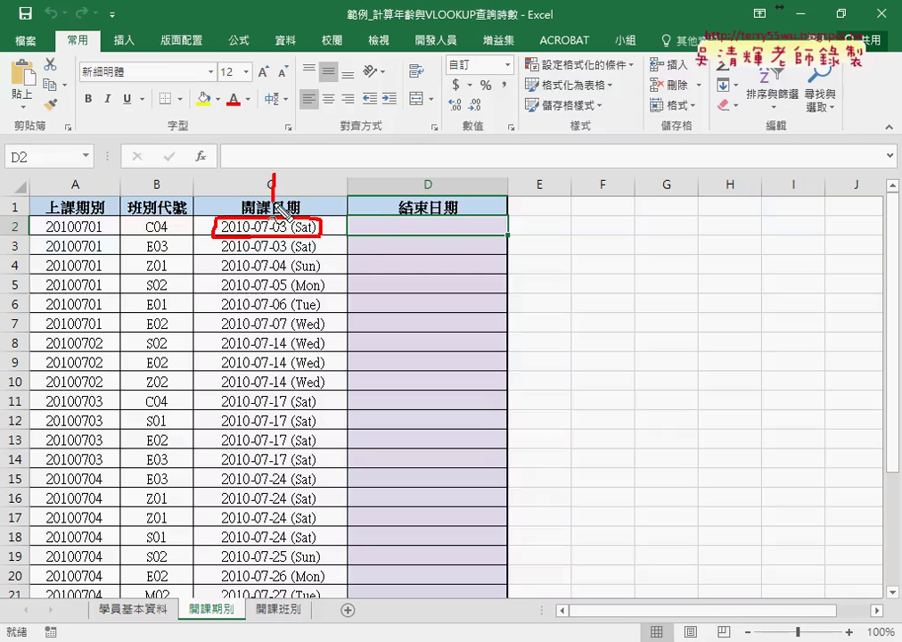
drag(365, 234, 381, 239)
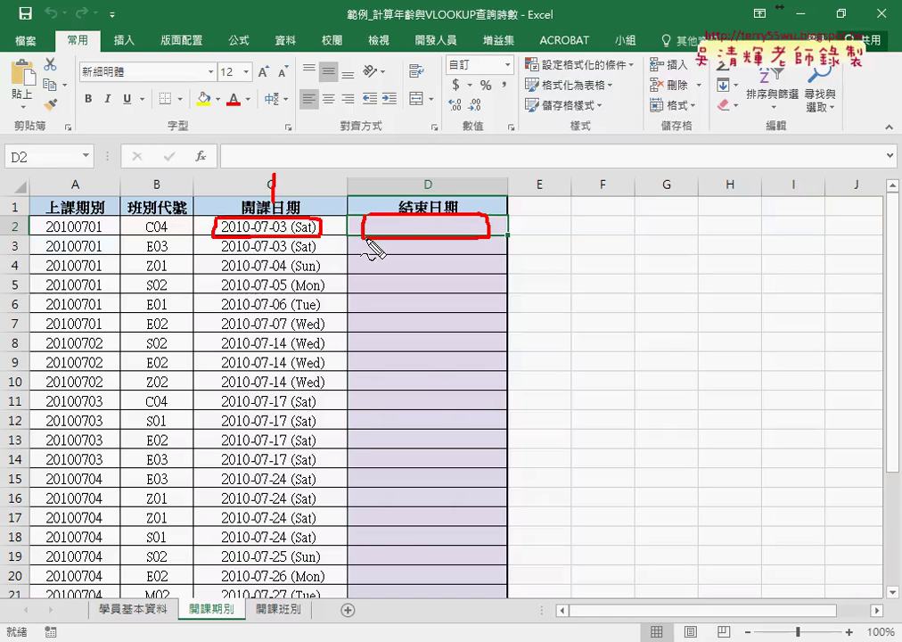
mouse_move(170, 220)
mouse_down()
mouse_move(159, 230)
mouse_move(214, 414)
mouse_move(287, 593)
mouse_up()
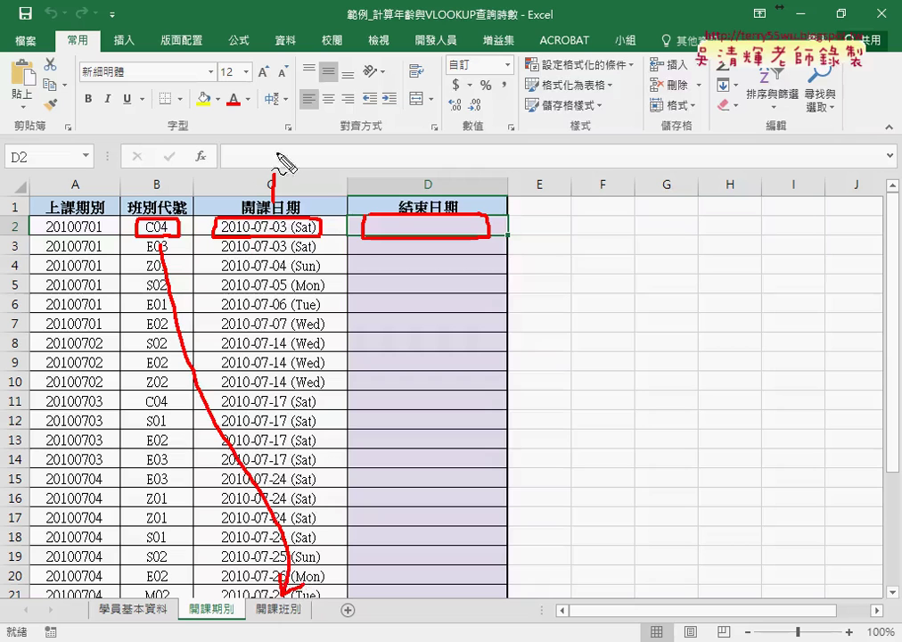
mouse_move(473, 87)
mouse_down()
mouse_move(490, 104)
mouse_move(482, 114)
mouse_move(499, 112)
mouse_up()
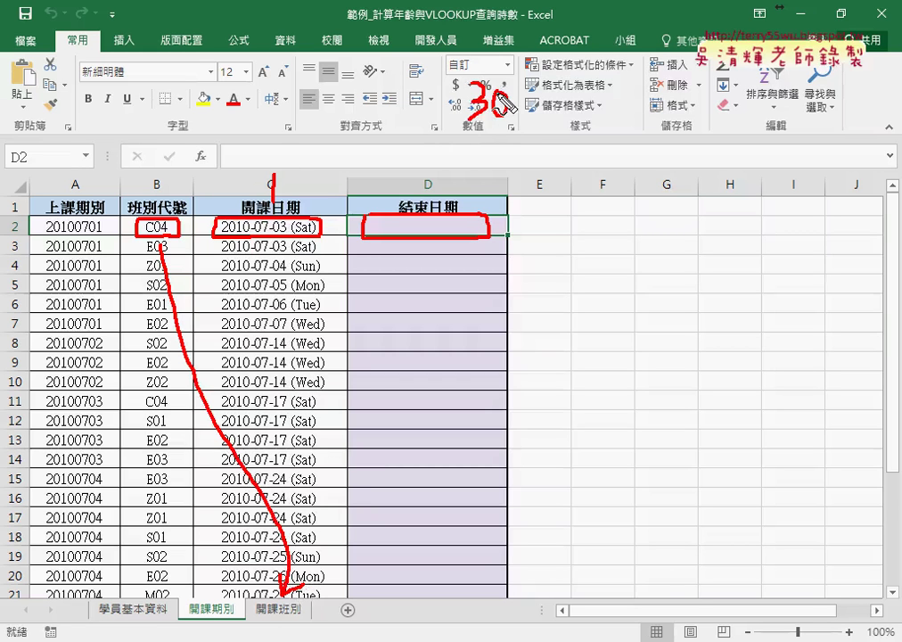
drag(538, 75, 505, 116)
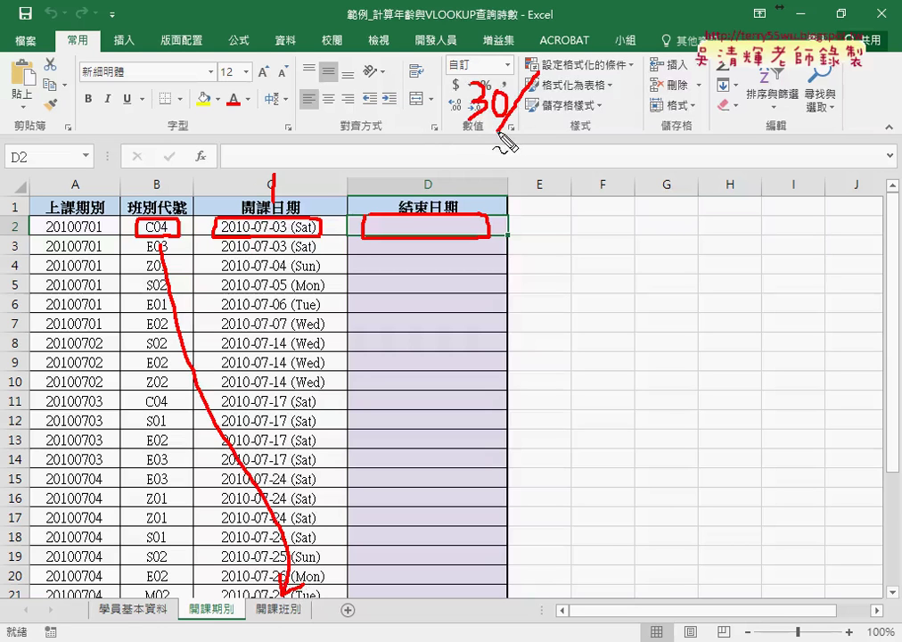
drag(525, 79, 532, 116)
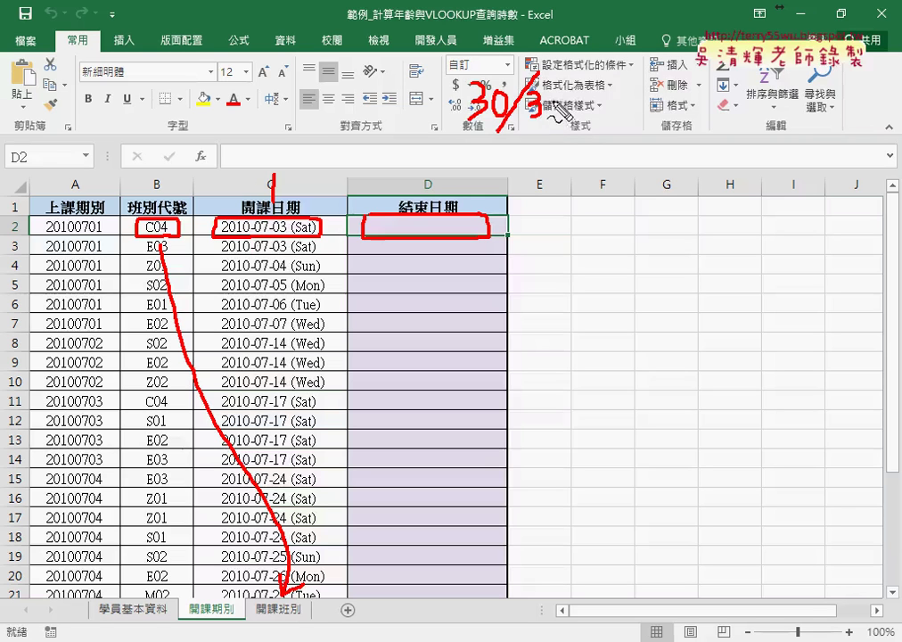
mouse_move(538, 102)
mouse_down()
mouse_move(554, 100)
mouse_move(576, 115)
mouse_up()
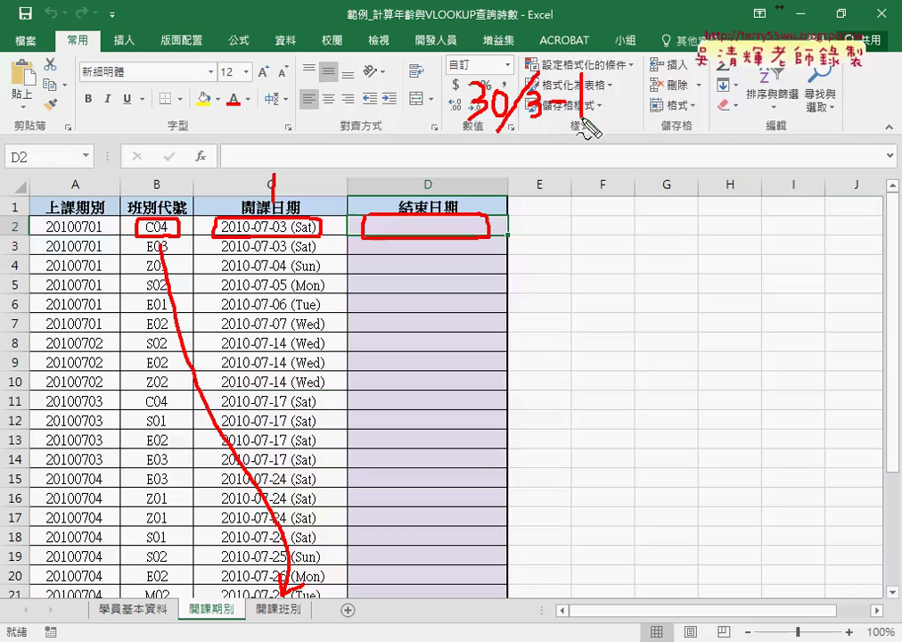
drag(615, 78, 618, 132)
drag(462, 77, 460, 121)
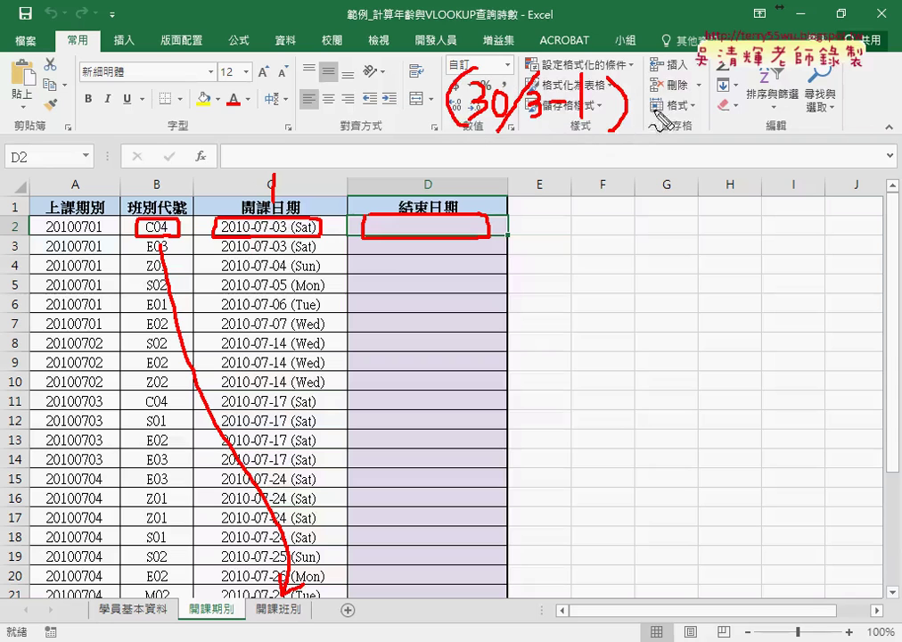
drag(655, 85, 655, 124)
mouse_move(640, 105)
mouse_down()
mouse_move(670, 104)
mouse_move(667, 120)
mouse_up()
mouse_move(667, 90)
mouse_down()
mouse_move(644, 119)
mouse_move(673, 97)
mouse_move(690, 142)
mouse_up()
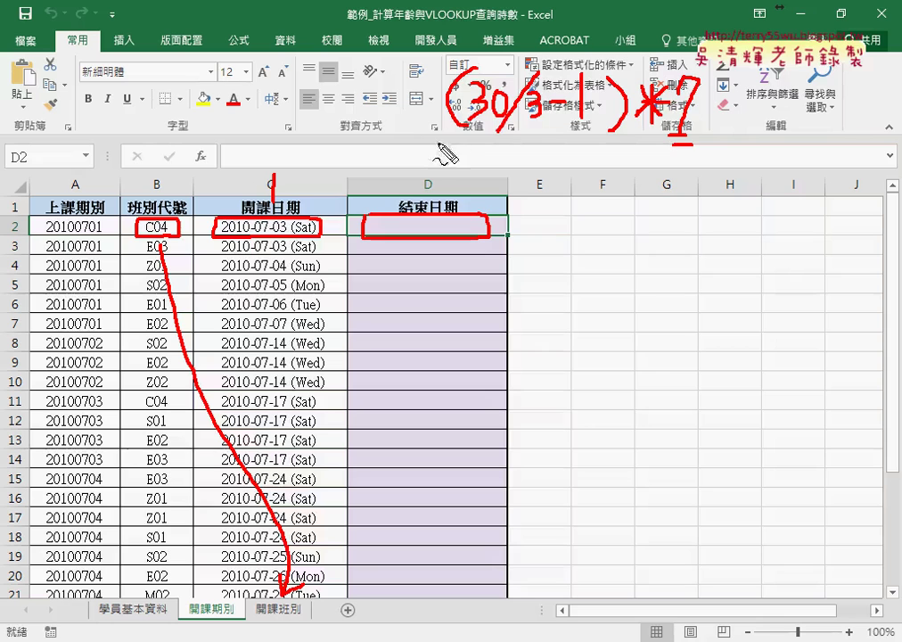
drag(451, 147, 726, 148)
mouse_move(502, 150)
mouse_down()
mouse_move(450, 191)
mouse_move(479, 201)
mouse_up()
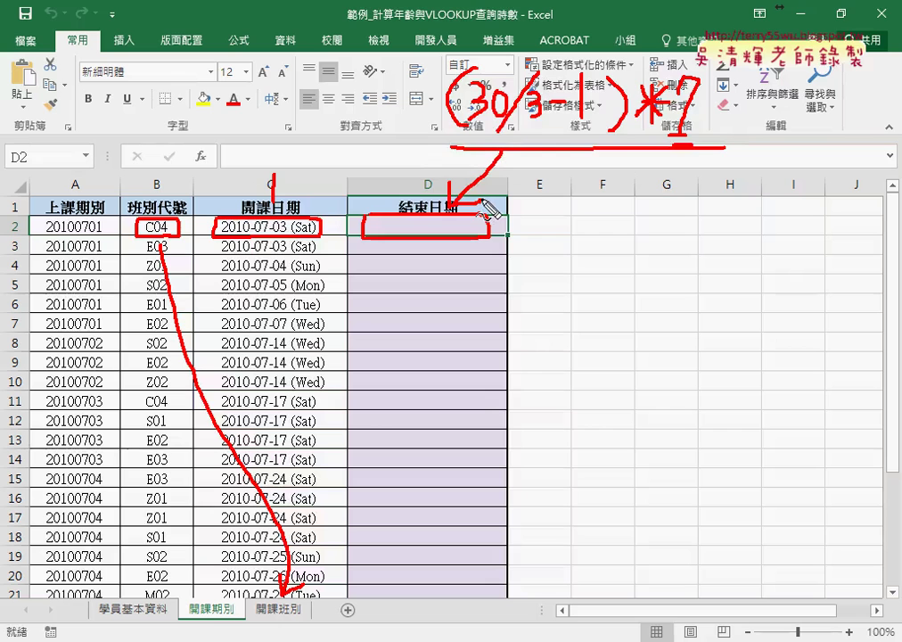
key(Escape)
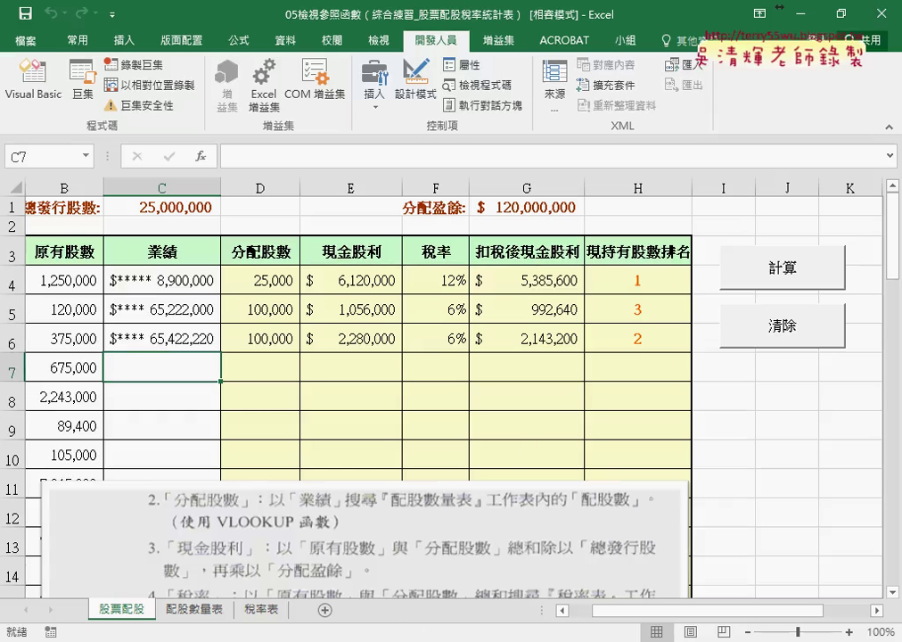
Step: Open 範例_所屬單位查詢 from the 05檢視參照函數 folder window
click(461, 586)
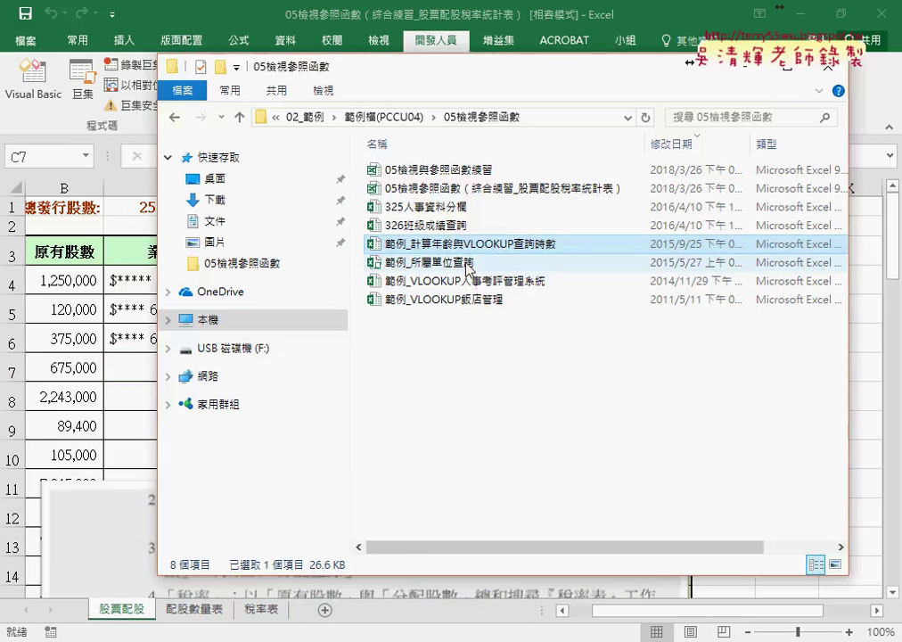
click(486, 264)
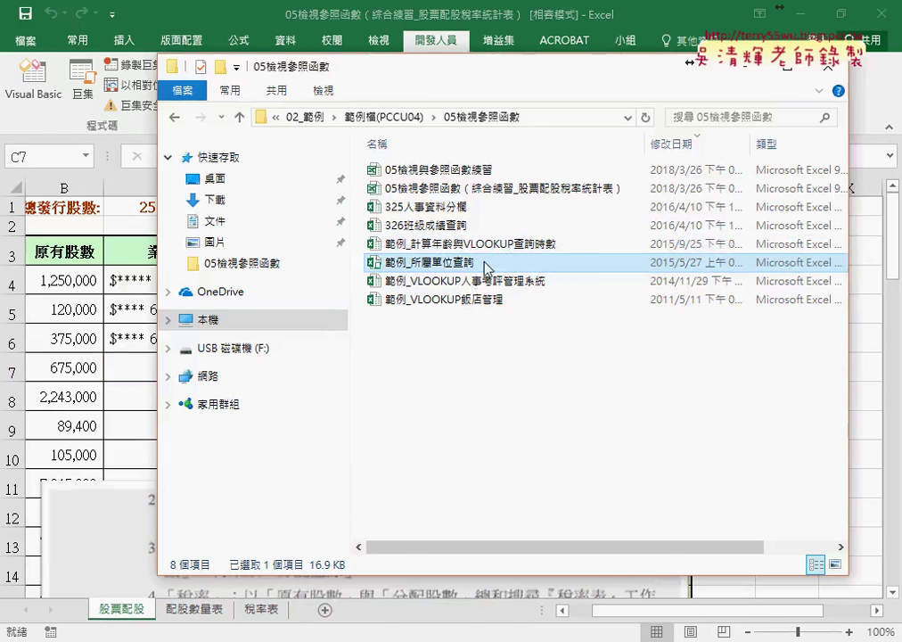
double_click(487, 264)
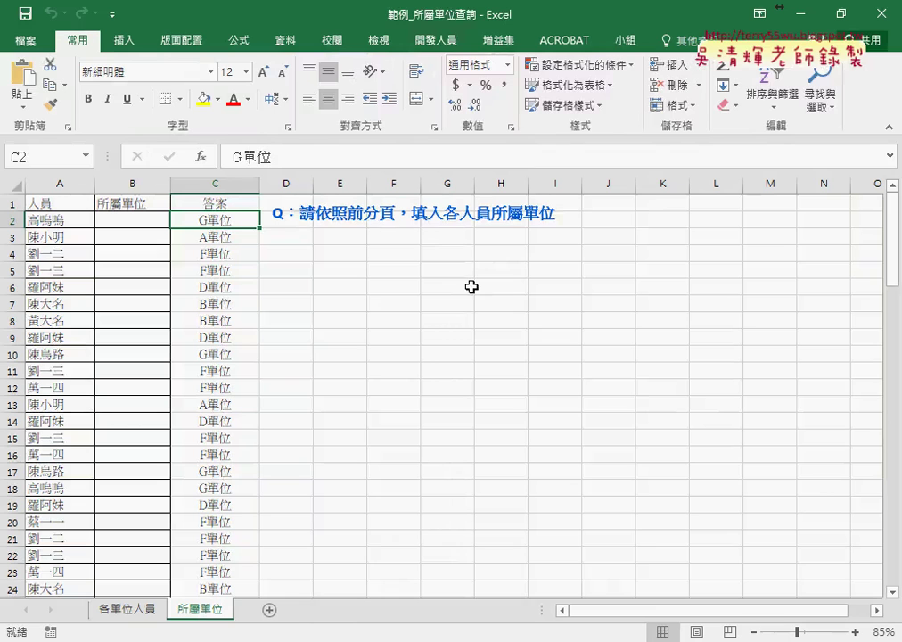
Step: Inspect the first name in A2 and the 答案 column, whose first answer is G單位
click(58, 218)
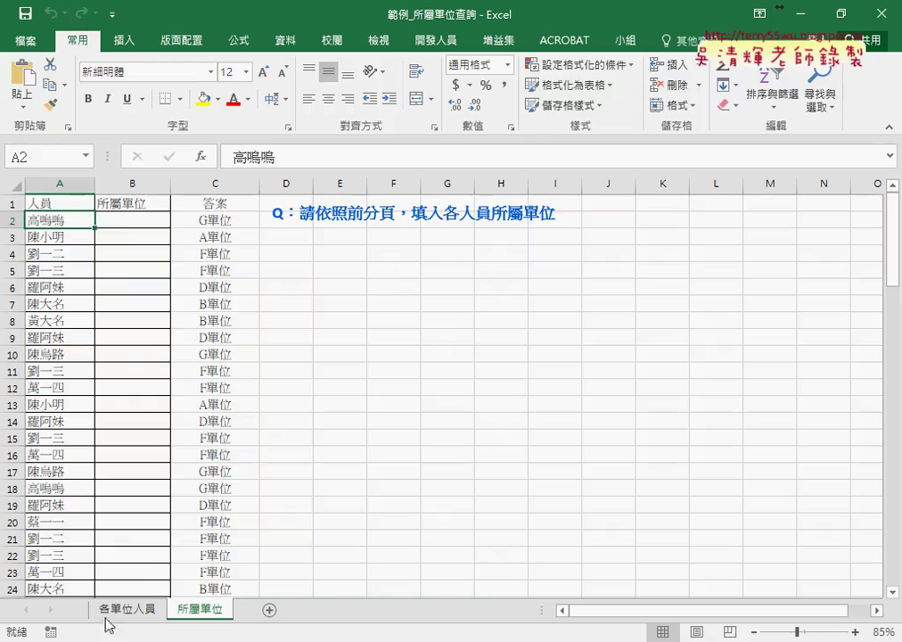
click(122, 222)
click(215, 184)
click(231, 221)
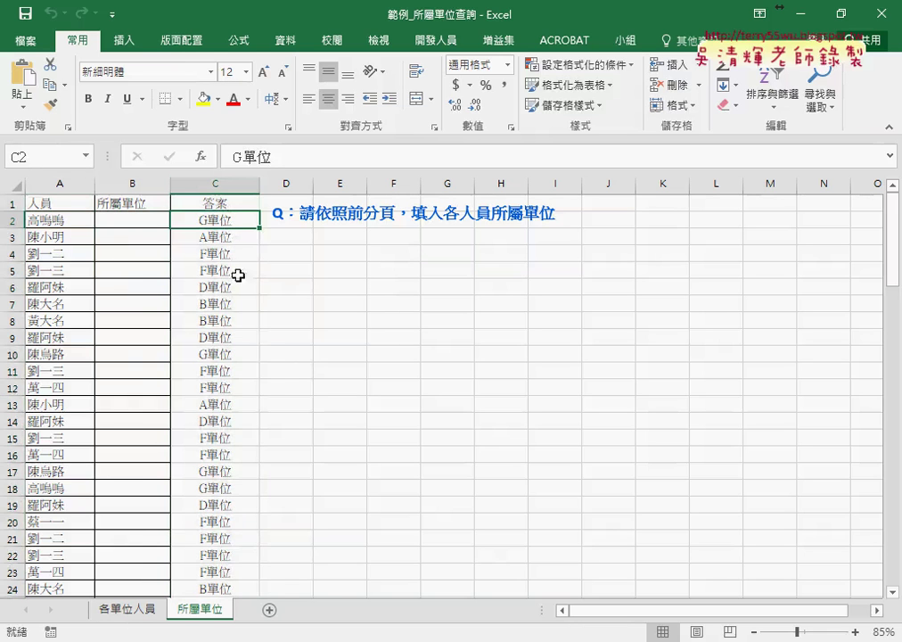
click(231, 183)
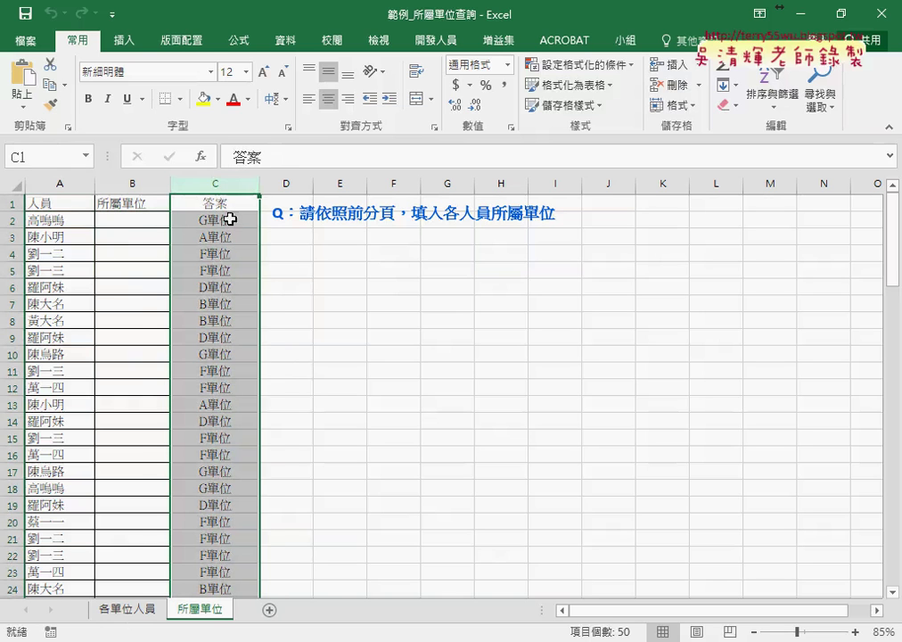
click(233, 221)
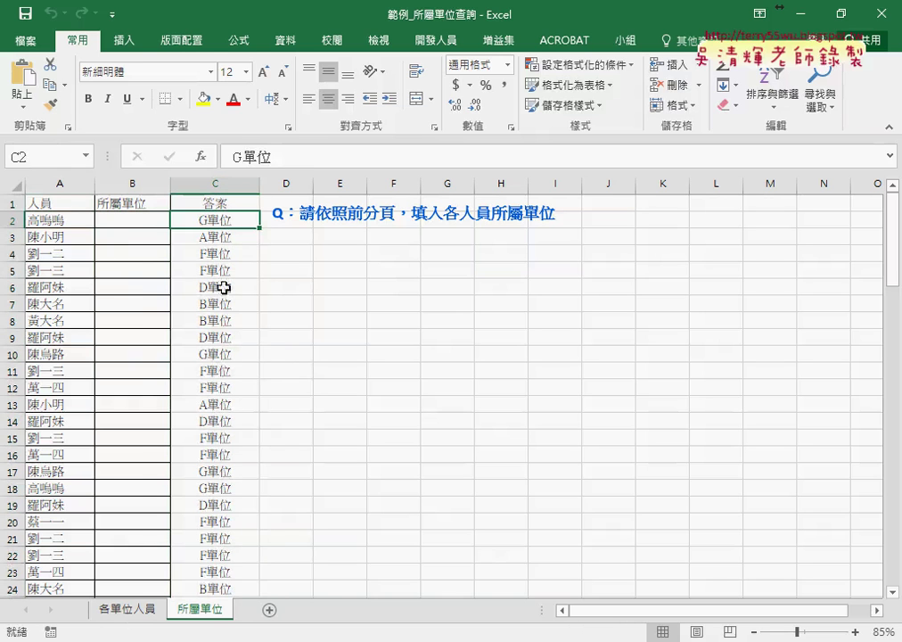
Step: Browse the unit headers on 各單位人員, noting G單位's first member, then return to 所屬單位
click(130, 619)
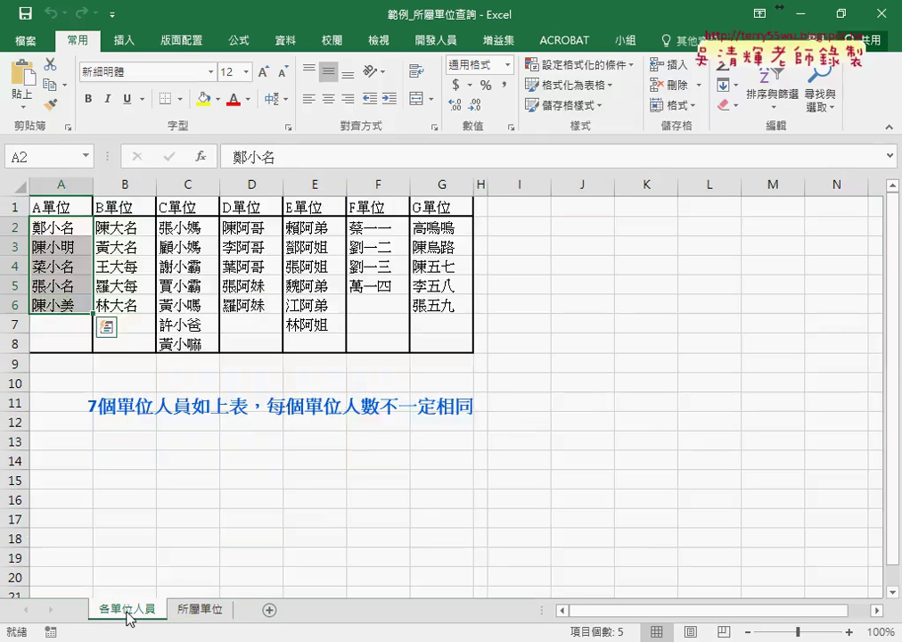
click(61, 203)
click(127, 204)
click(186, 203)
click(241, 208)
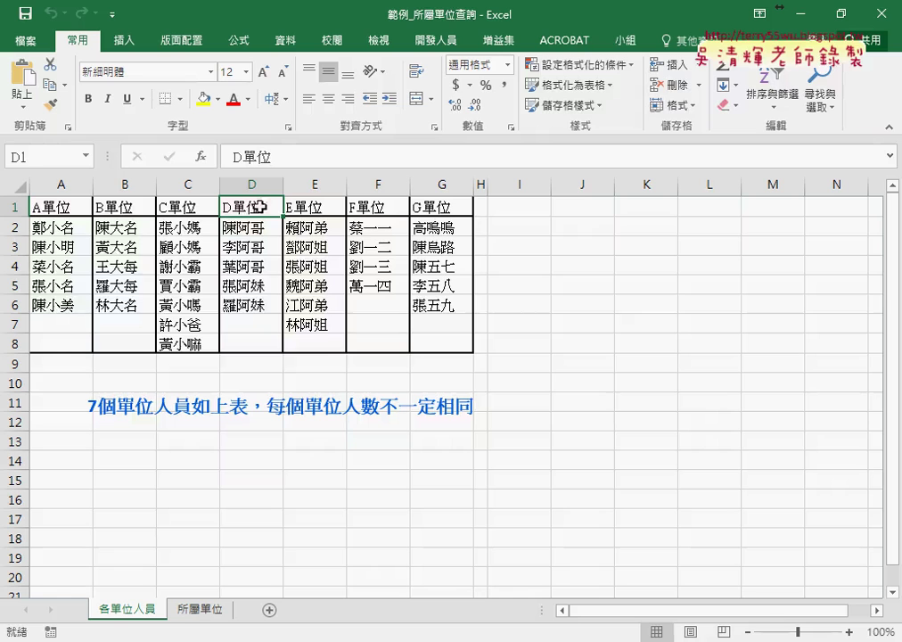
click(317, 206)
click(443, 226)
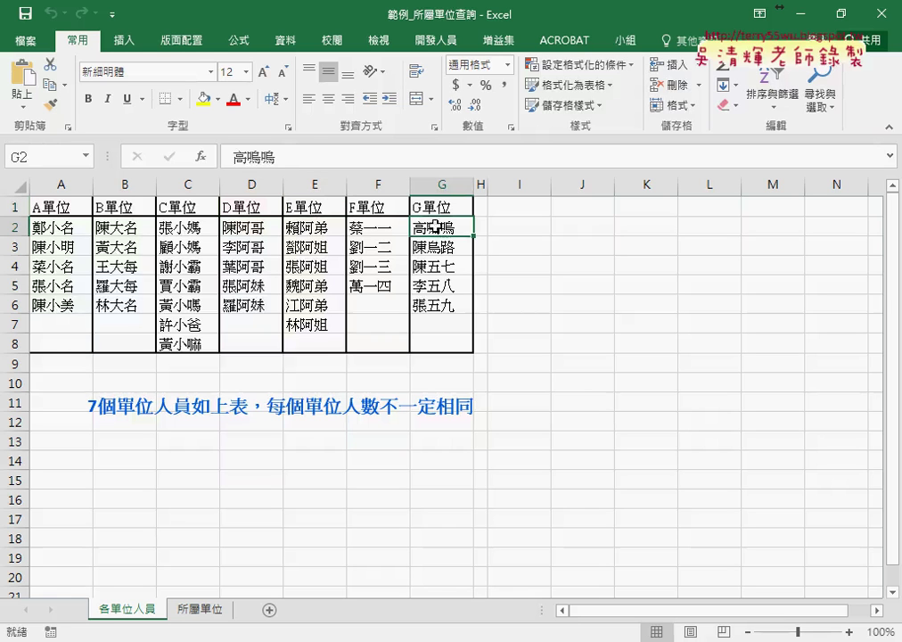
click(443, 203)
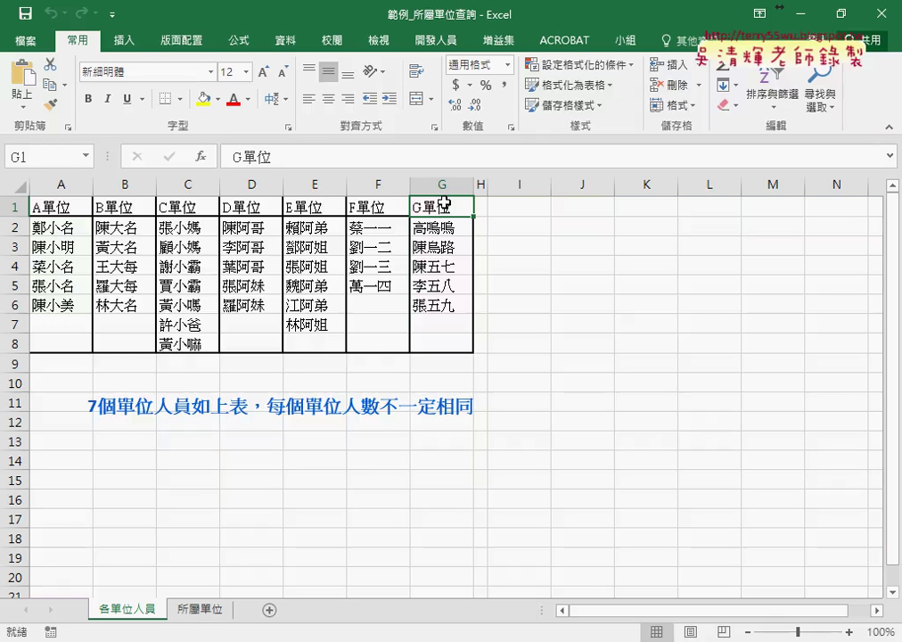
click(442, 228)
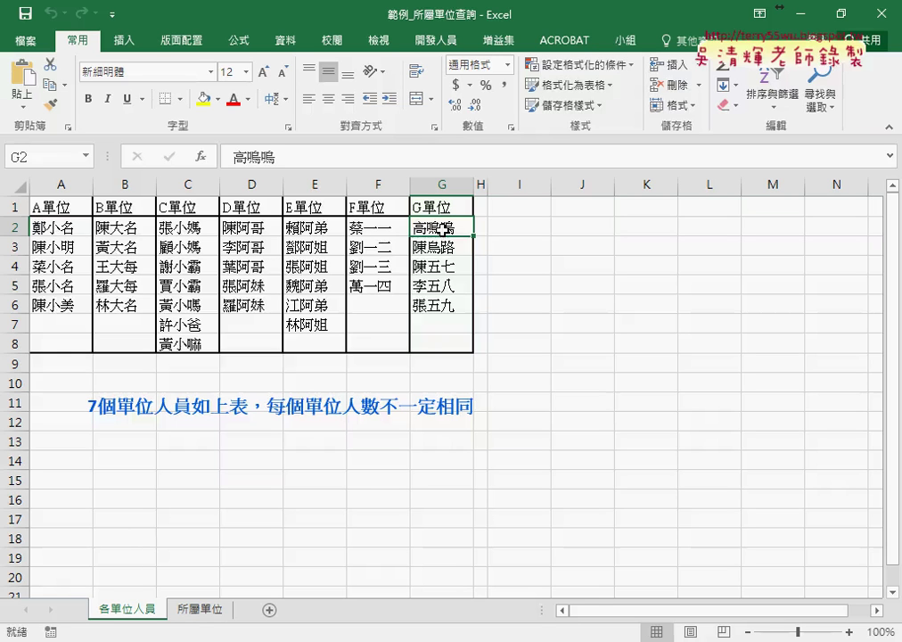
click(201, 608)
click(55, 221)
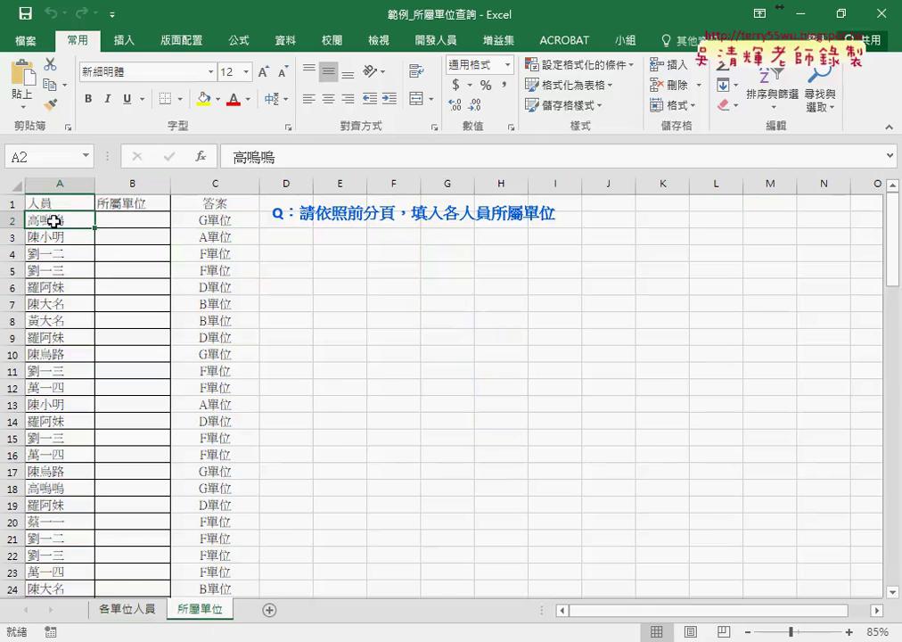
click(127, 608)
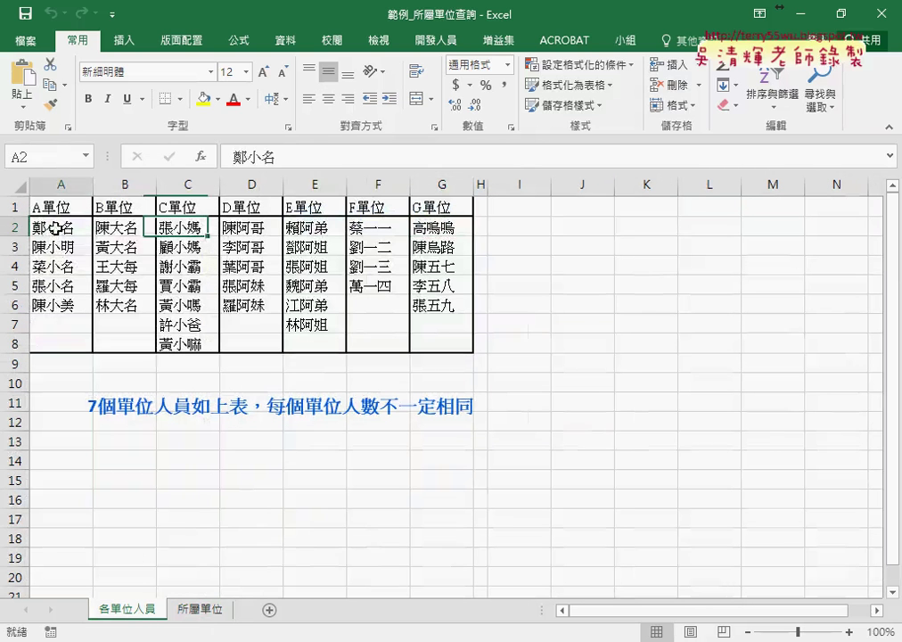
drag(55, 228, 445, 346)
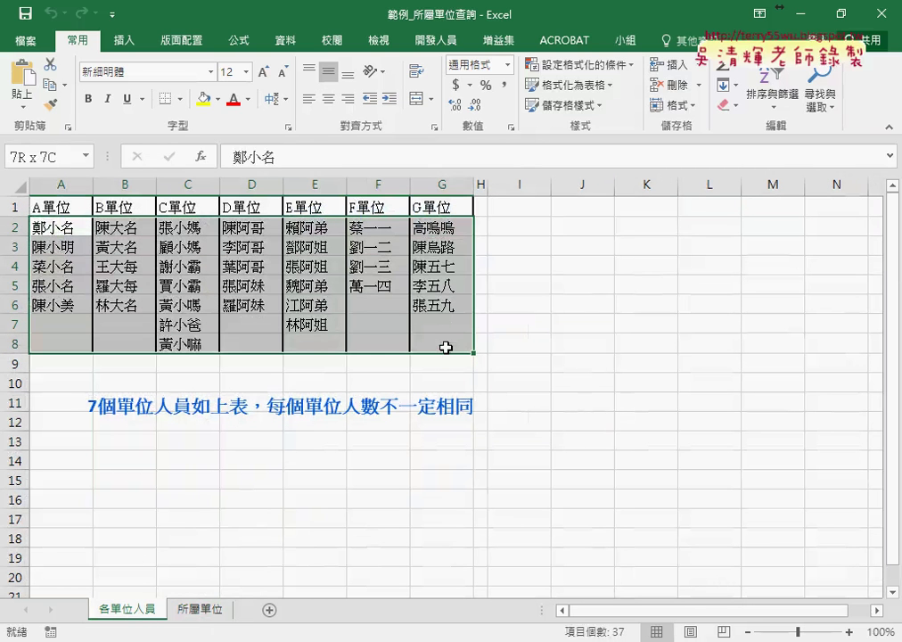
click(443, 229)
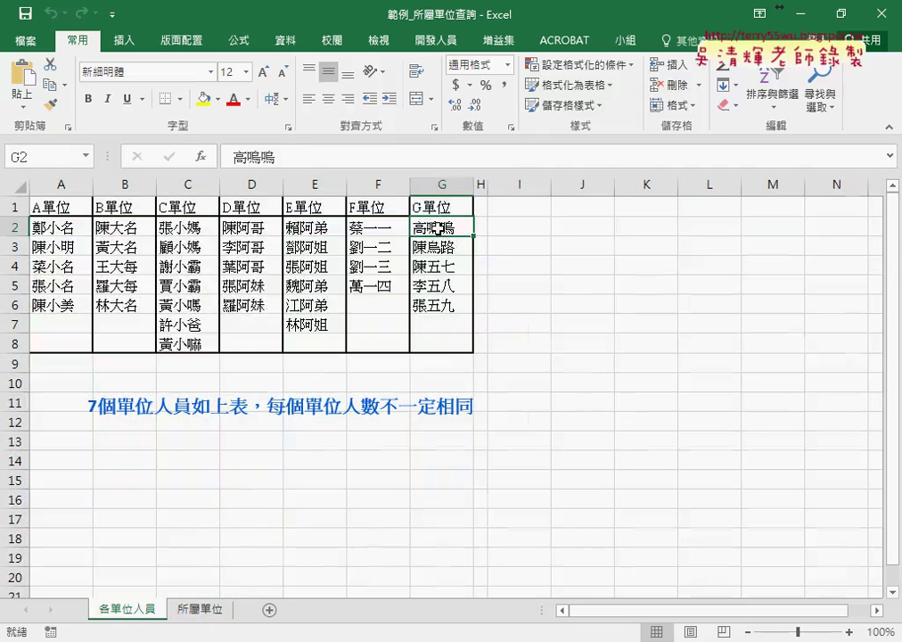
click(439, 208)
key(Down)
click(441, 209)
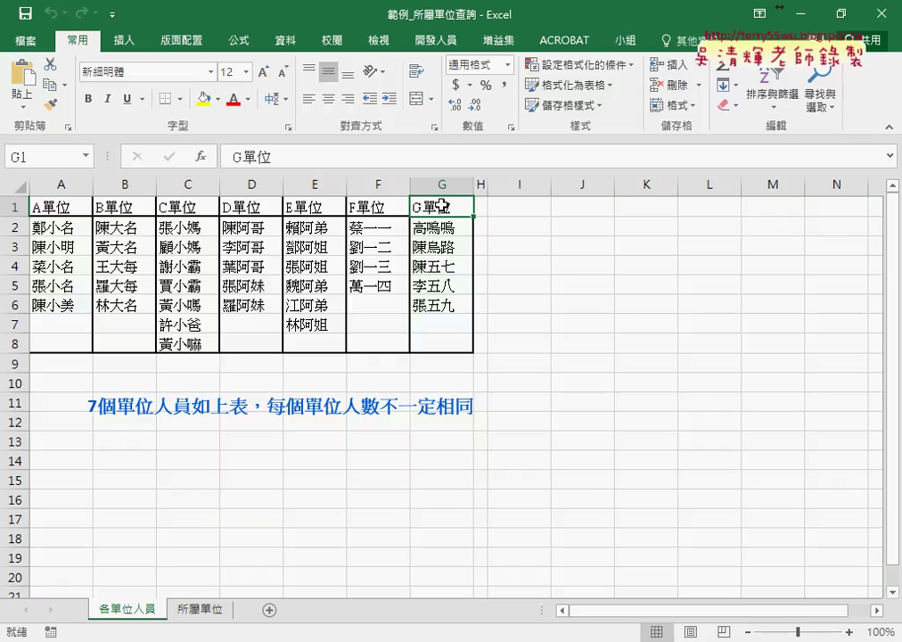
click(204, 608)
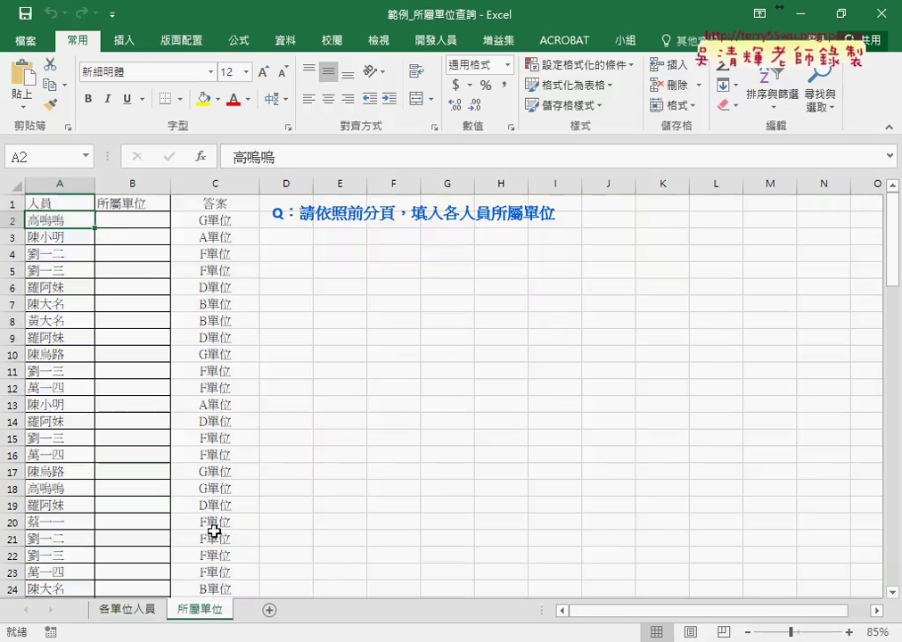
click(124, 223)
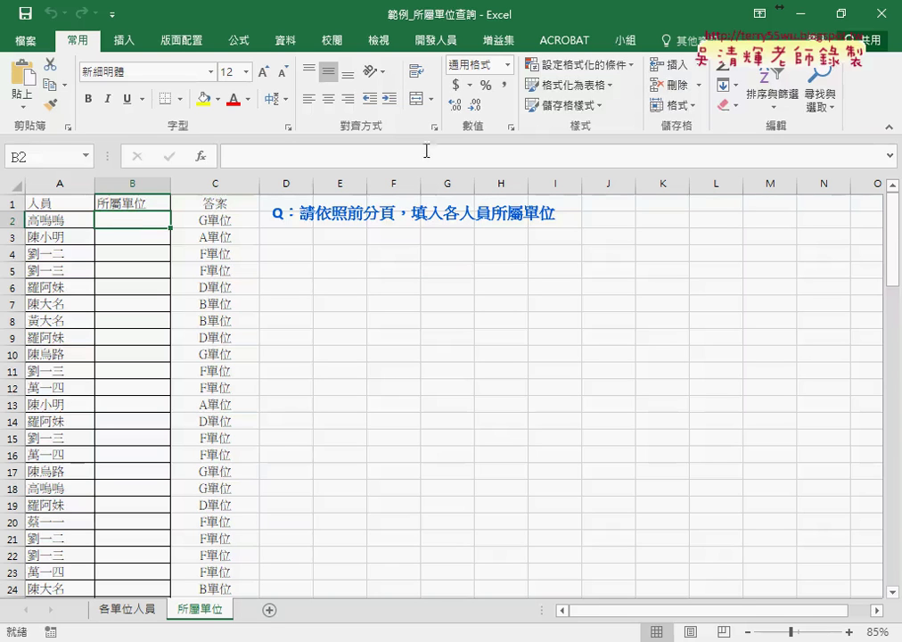
Step: Close 範例_所屬單位查詢 and open 325人事資料分欄 from the 05檢視參照函數 folder
click(876, 13)
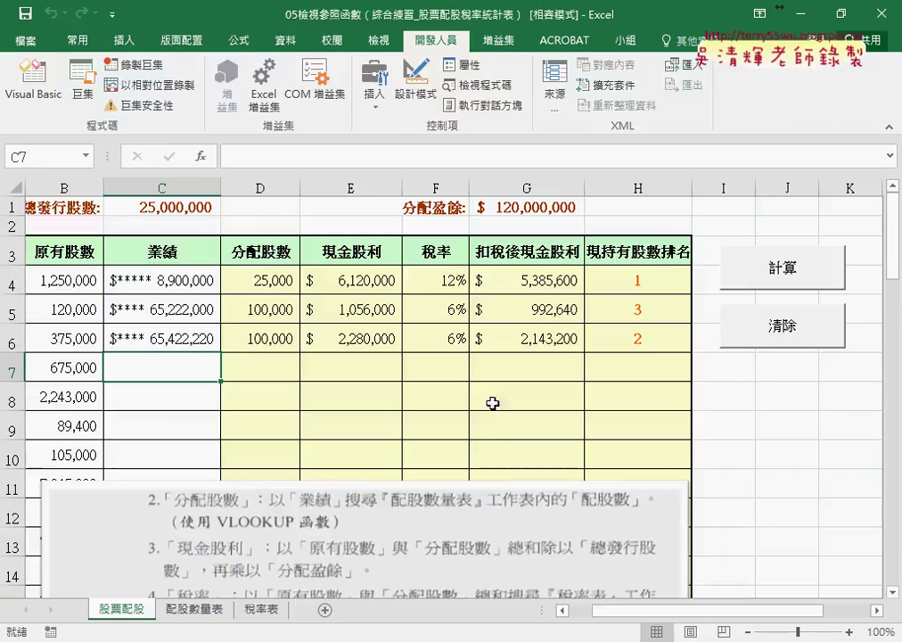
mouse_move(354, 636)
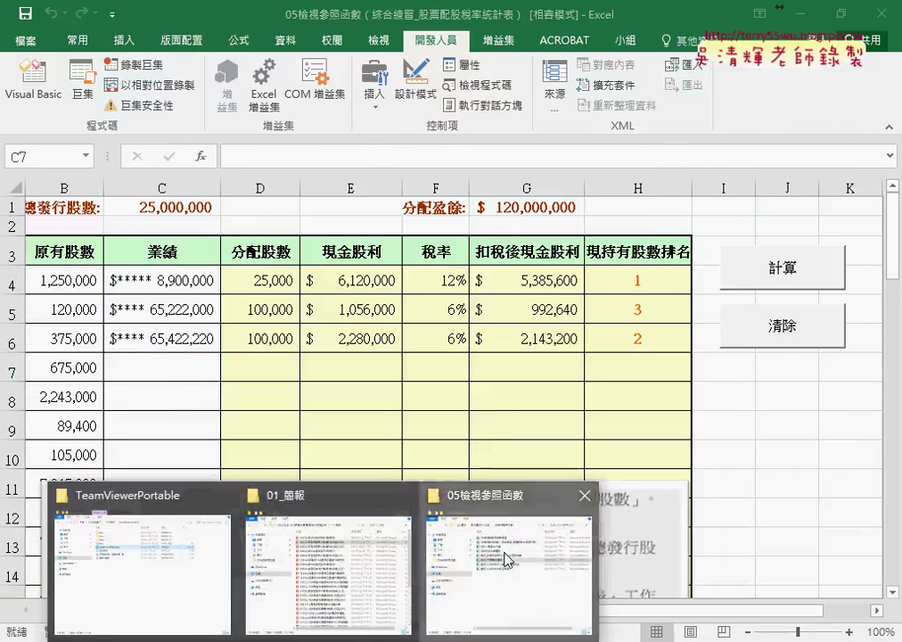
click(504, 555)
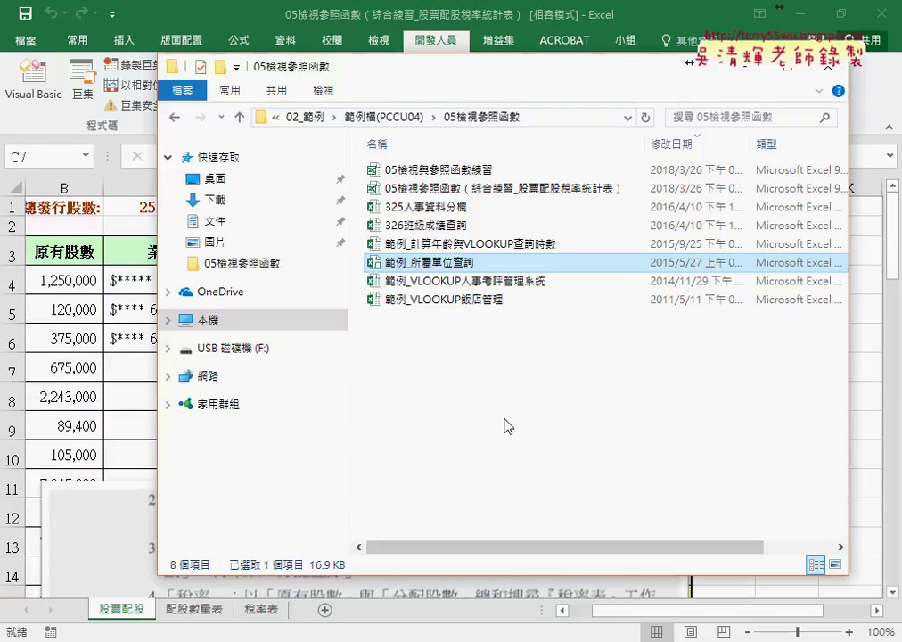
click(440, 214)
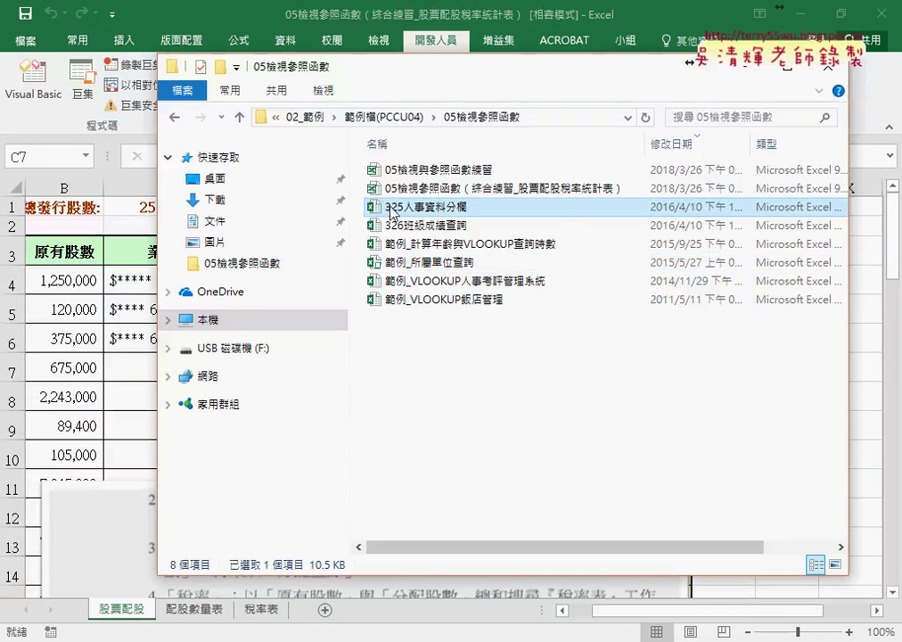
double_click(426, 214)
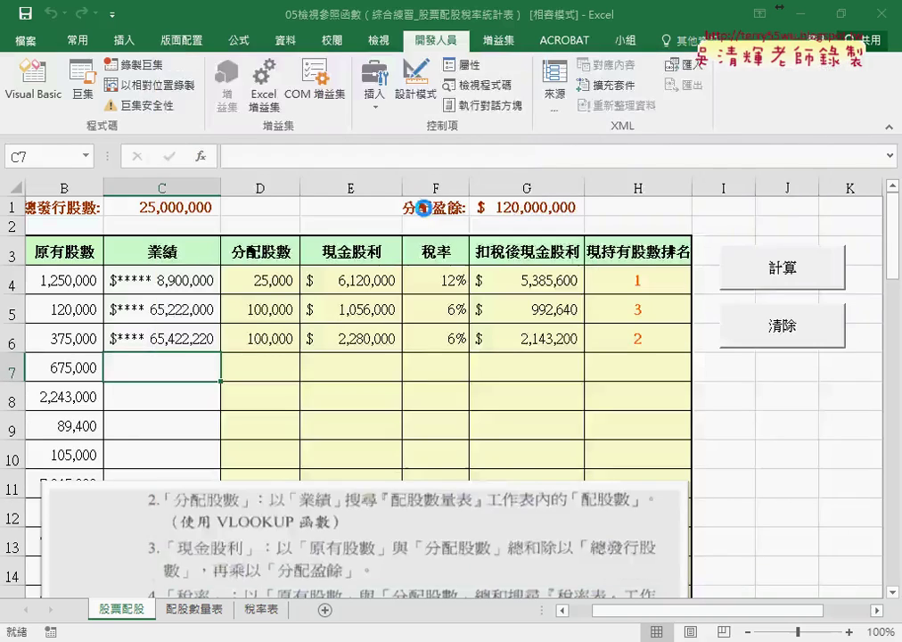
Step: Annotate with red pen a divider and arrows between column B's 信息 and the split table
click(562, 265)
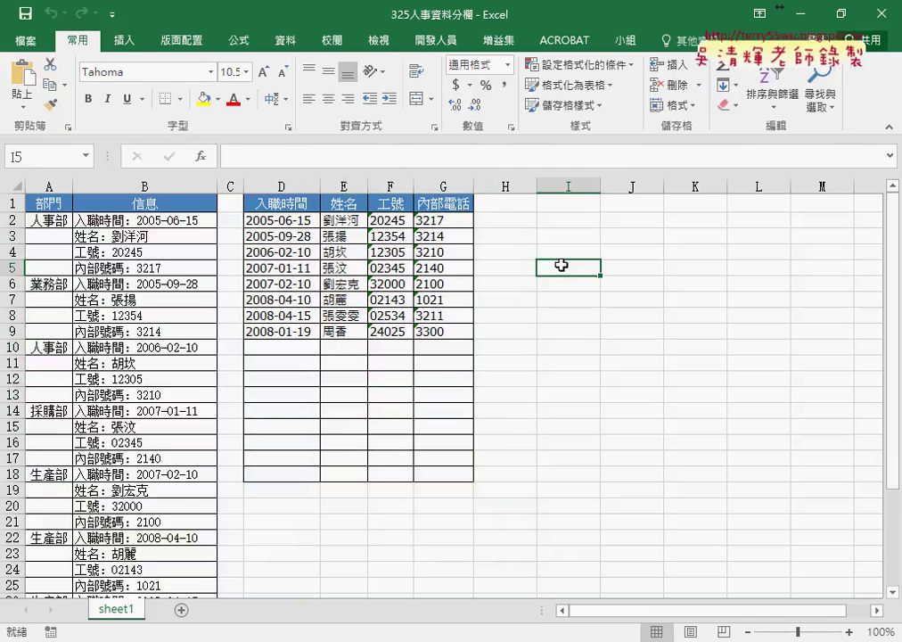
drag(230, 138, 231, 406)
mouse_move(228, 165)
mouse_down()
mouse_move(161, 165)
mouse_move(183, 176)
mouse_up()
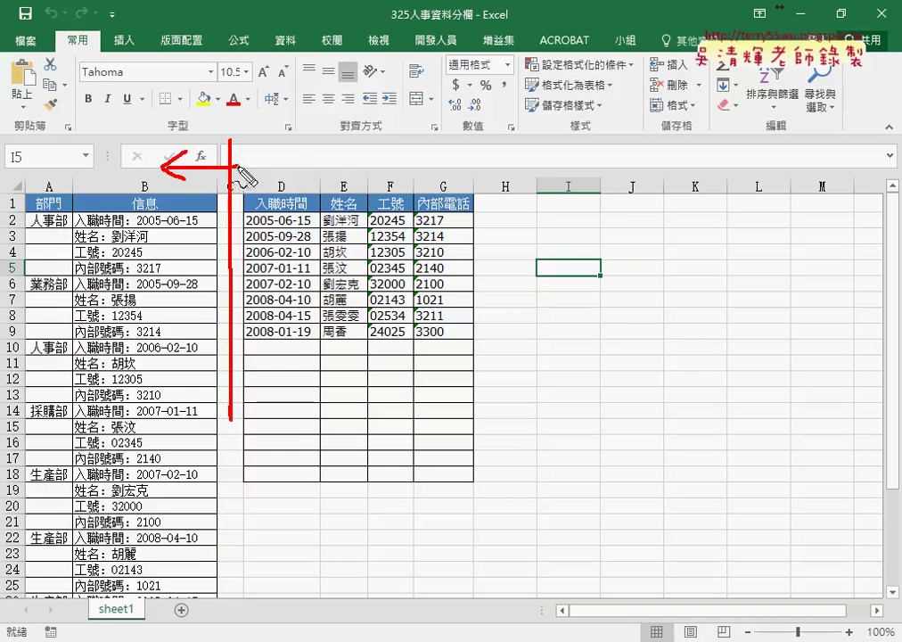
drag(231, 165, 290, 175)
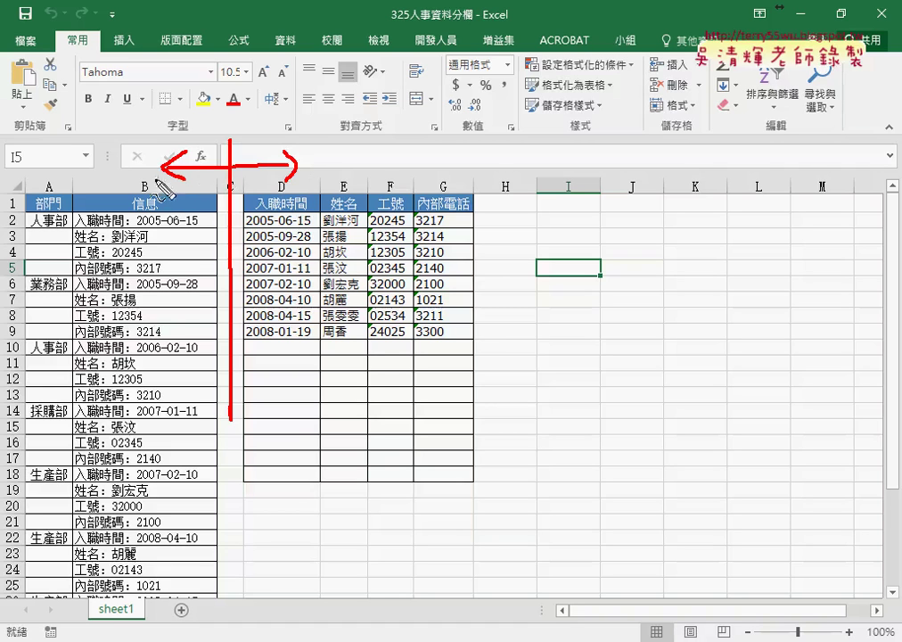
drag(145, 170, 151, 196)
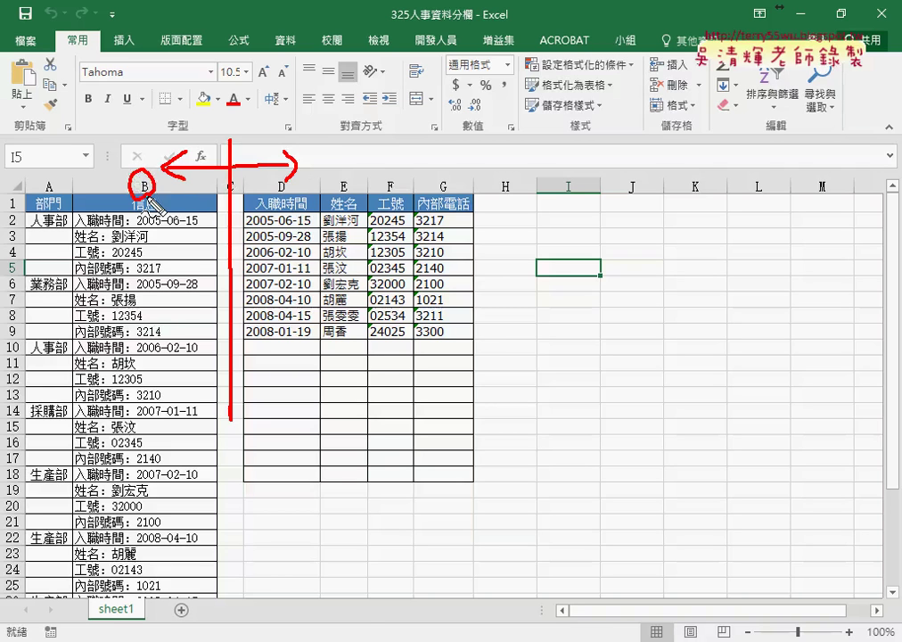
key(Escape)
Step: Highlight each person's four stacked 信息 entries, B2:B5 and B6:B9
click(142, 222)
click(151, 236)
click(143, 253)
click(142, 269)
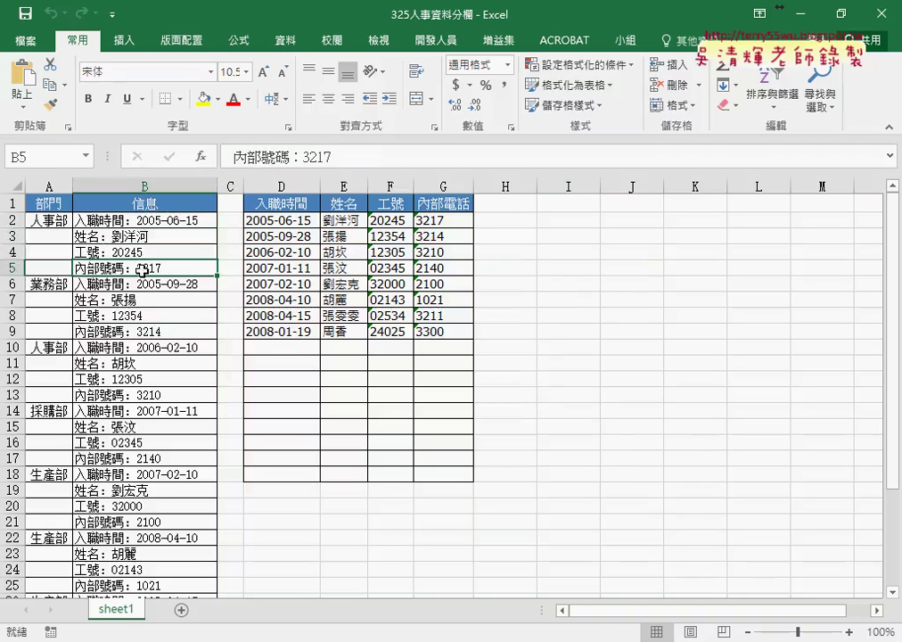
drag(142, 269, 142, 222)
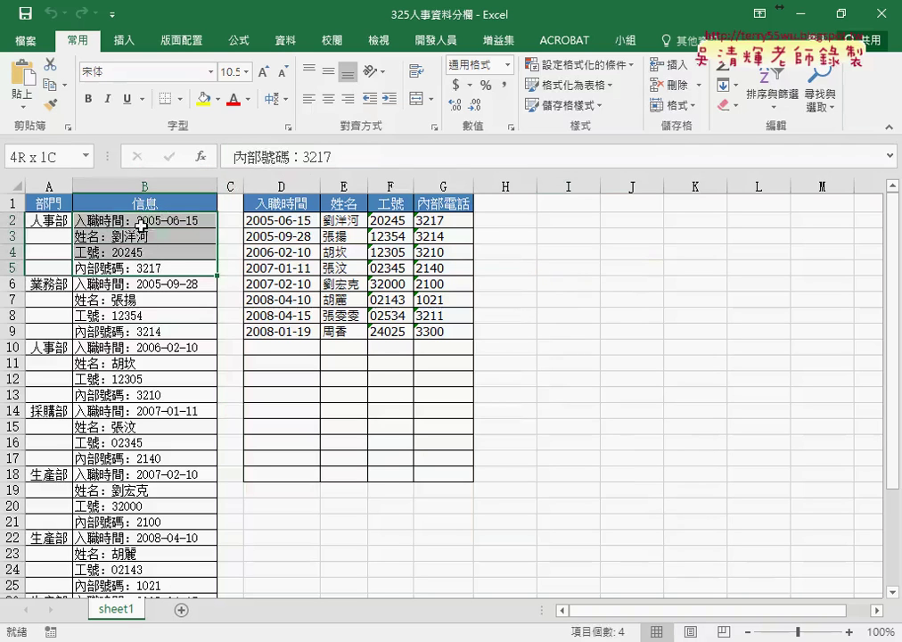
click(136, 285)
click(134, 300)
click(136, 317)
click(139, 332)
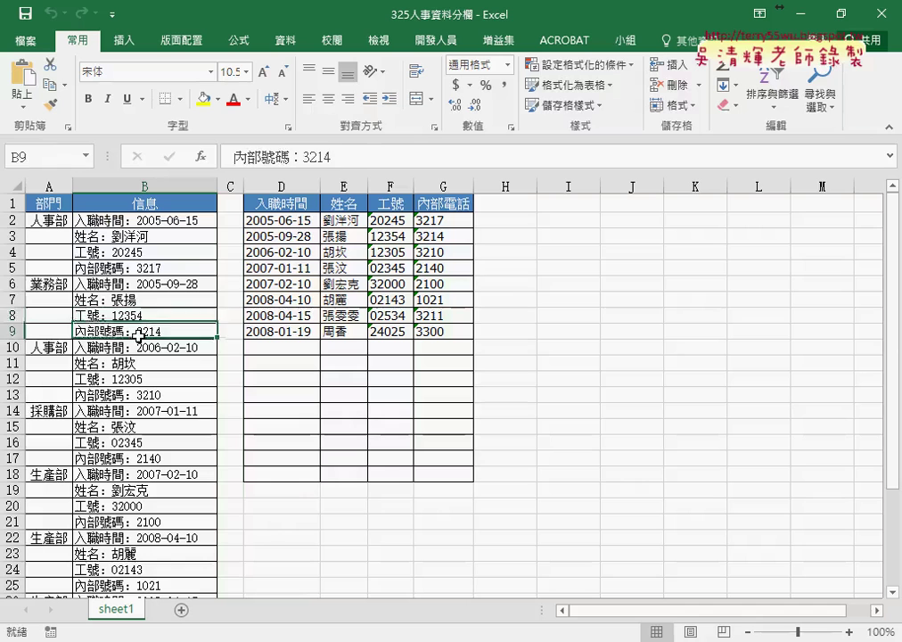
click(140, 287)
drag(140, 287, 141, 332)
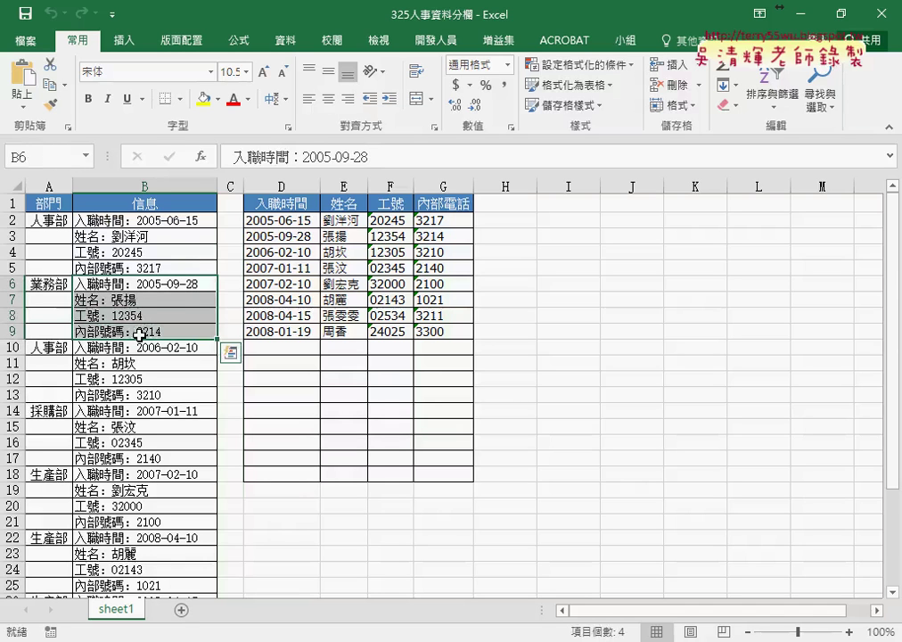
mouse_move(142, 220)
mouse_down()
mouse_move(153, 249)
mouse_move(146, 267)
mouse_up()
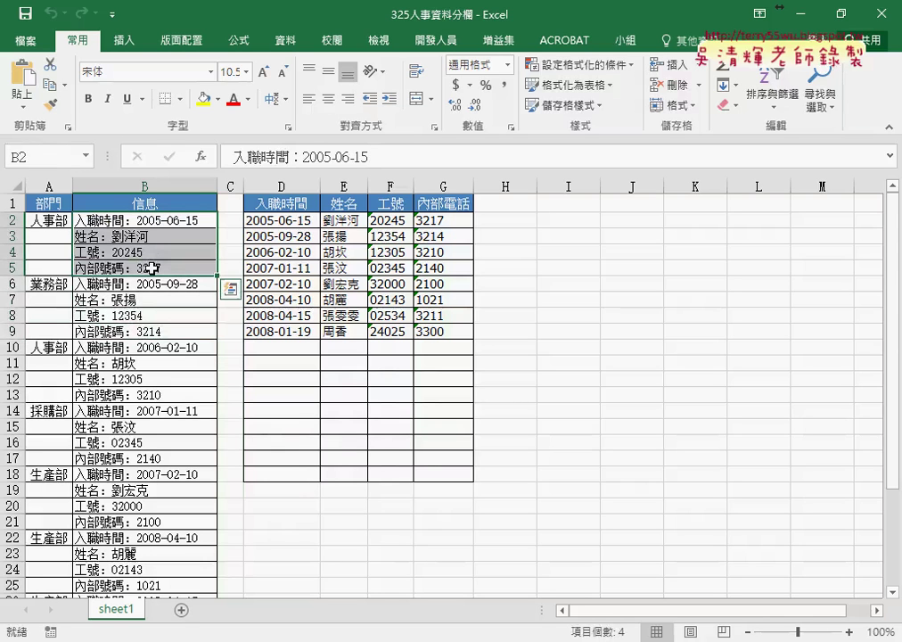
Step: Highlight split rows D2:G2 and D3:G3, the header row, then select the data rows D2:G9
drag(294, 226, 446, 222)
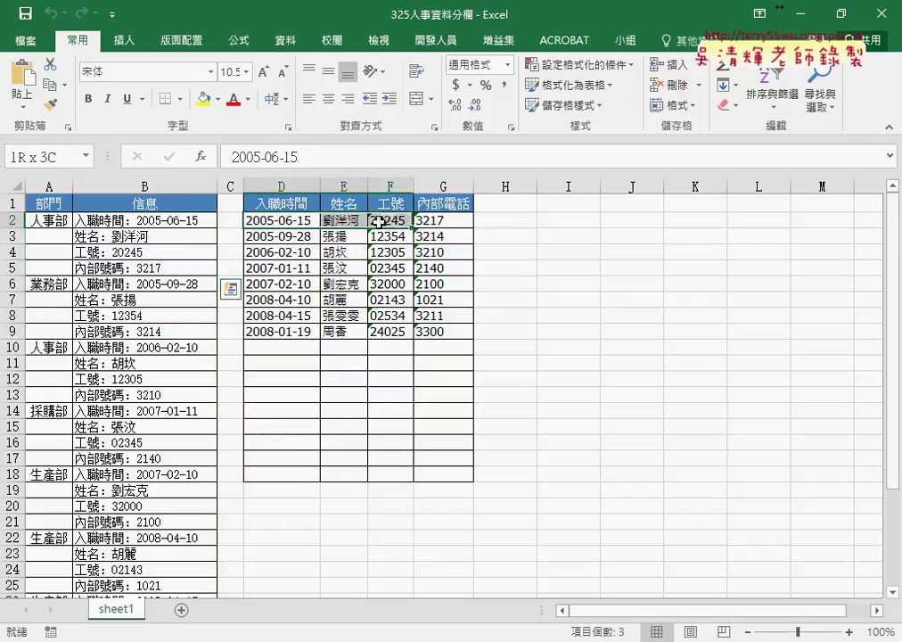
drag(289, 238, 468, 235)
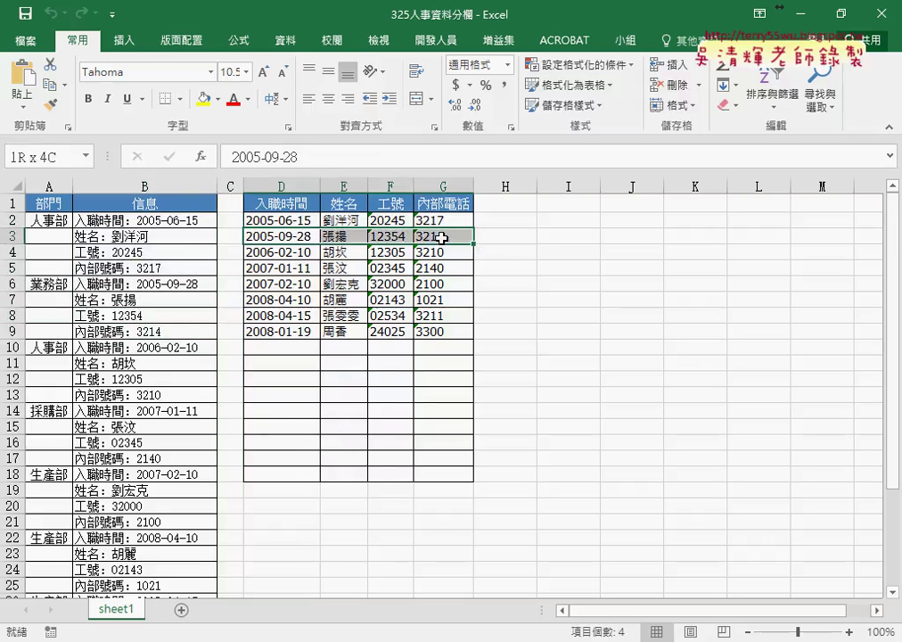
drag(268, 204, 443, 205)
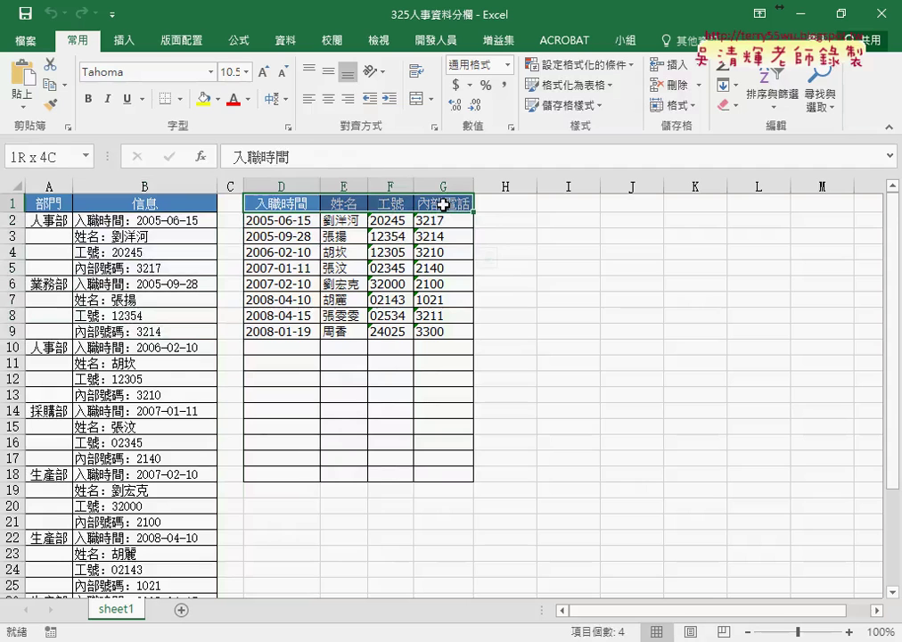
click(125, 220)
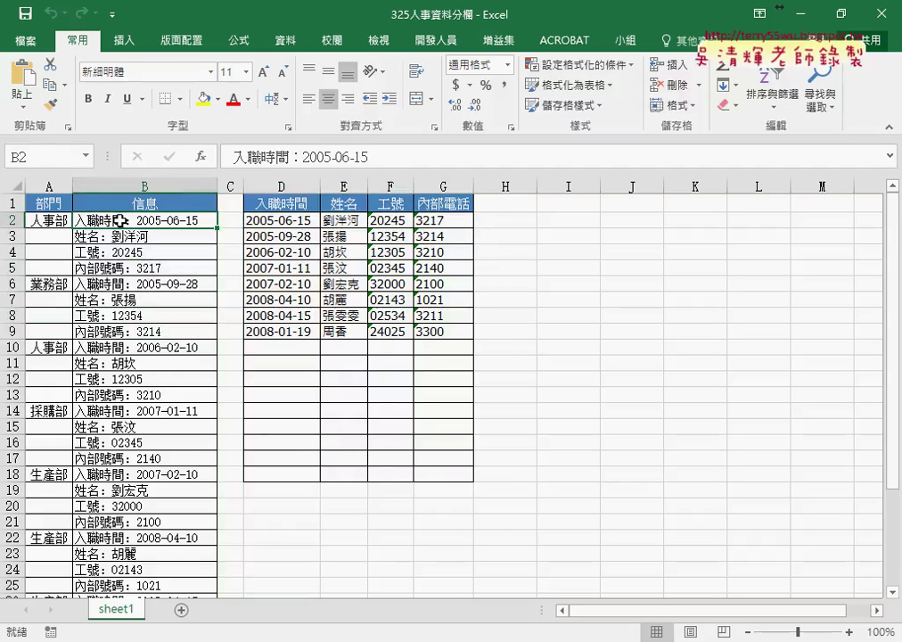
click(309, 223)
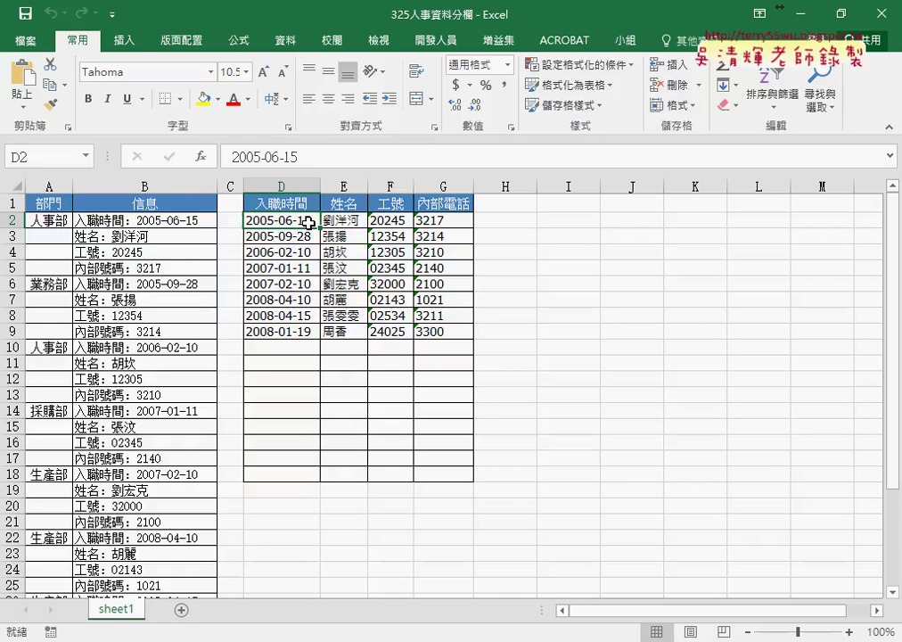
drag(307, 222, 434, 334)
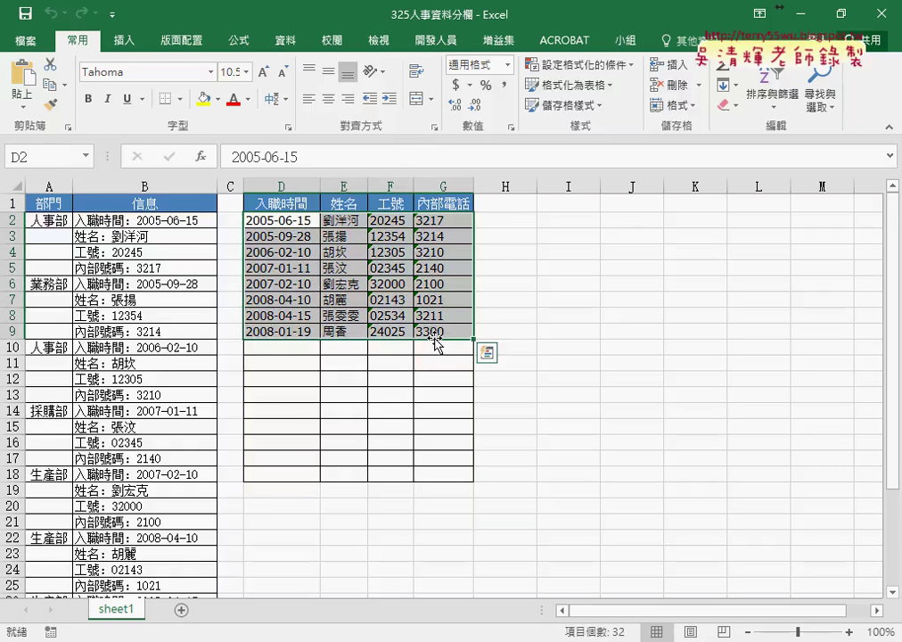
Step: Delete the values in D2:G9, keeping the 入職時間, 姓名, 工號, 內部電話 headers
key(Delete)
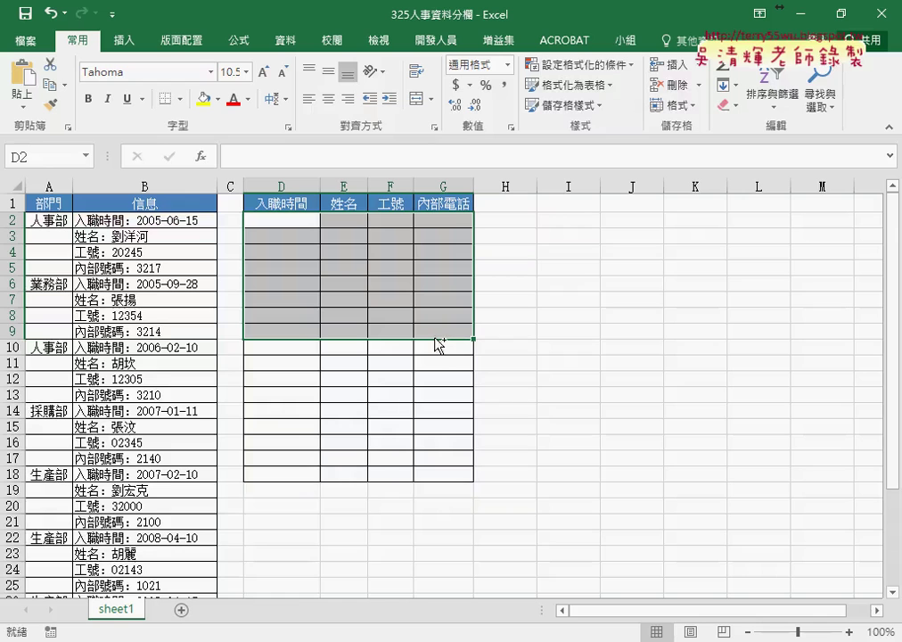
mouse_move(189, 230)
mouse_down()
mouse_move(134, 234)
mouse_move(267, 214)
mouse_move(260, 219)
mouse_up()
drag(139, 241, 166, 240)
drag(332, 223, 353, 214)
drag(260, 221, 302, 213)
drag(379, 219, 461, 214)
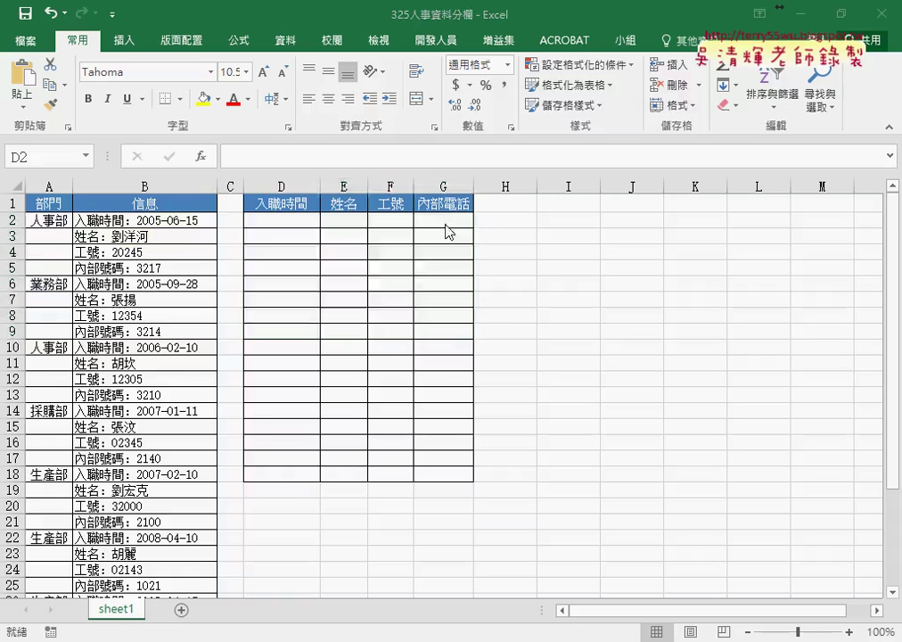
Step: Insert the array form of INDEX into D2 from the Lookup & Reference functions
click(283, 219)
click(201, 156)
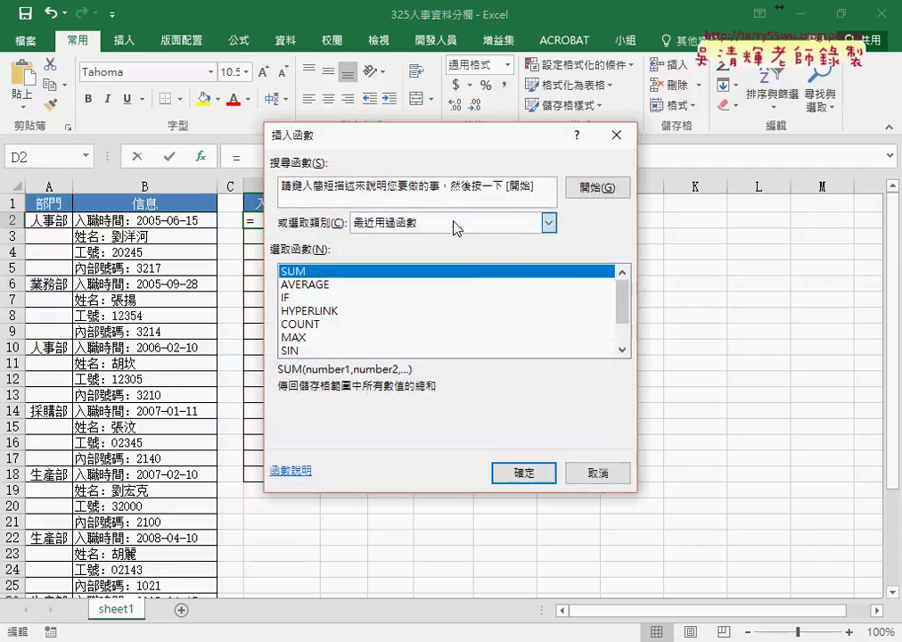
click(459, 224)
click(467, 318)
drag(614, 308, 620, 312)
click(323, 308)
double_click(322, 309)
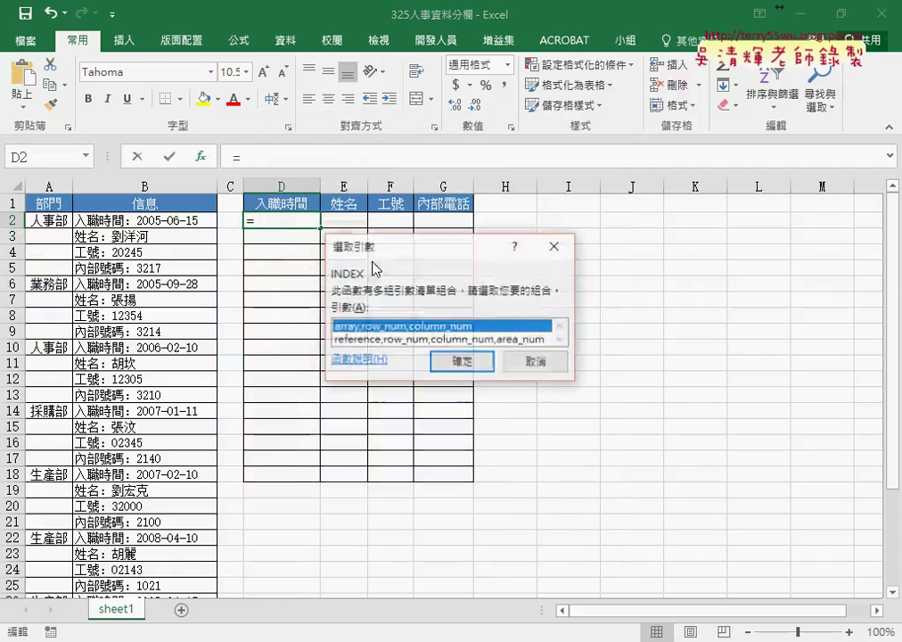
drag(405, 250, 534, 250)
click(589, 358)
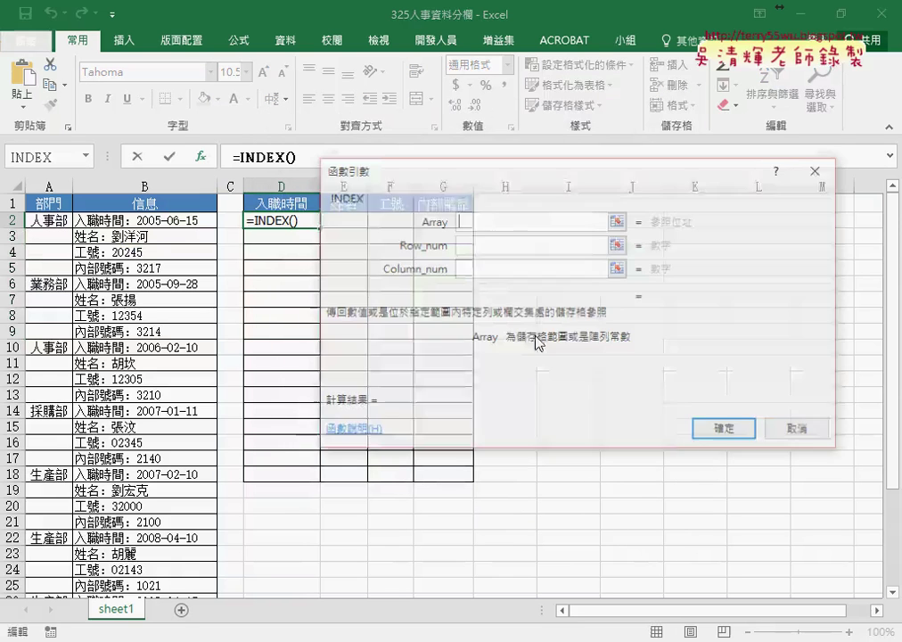
drag(514, 178, 593, 191)
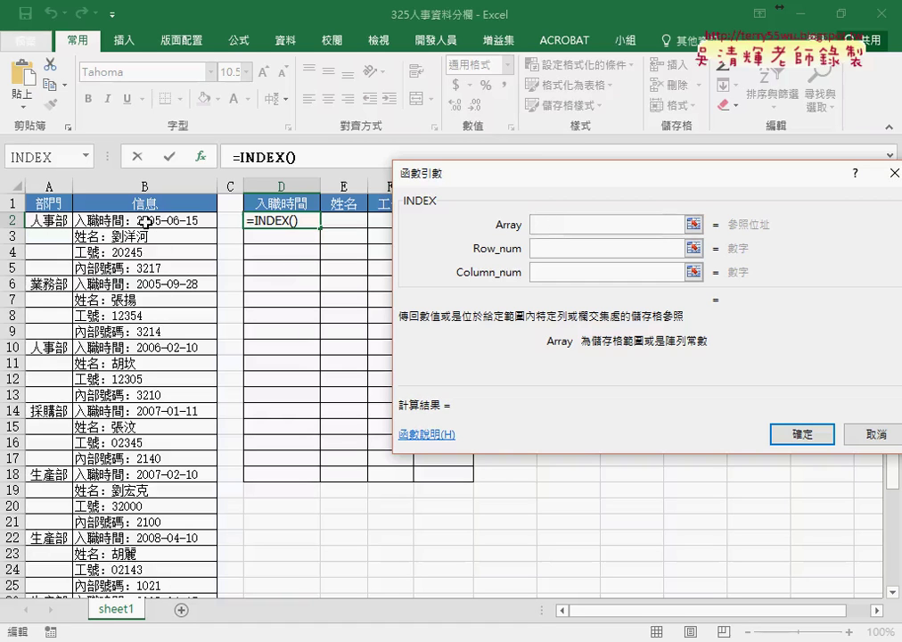
Step: Set INDEX Array B2:B33, Row_num 1, Column_num 1 to return 入職時間：2005-06-15
click(140, 221)
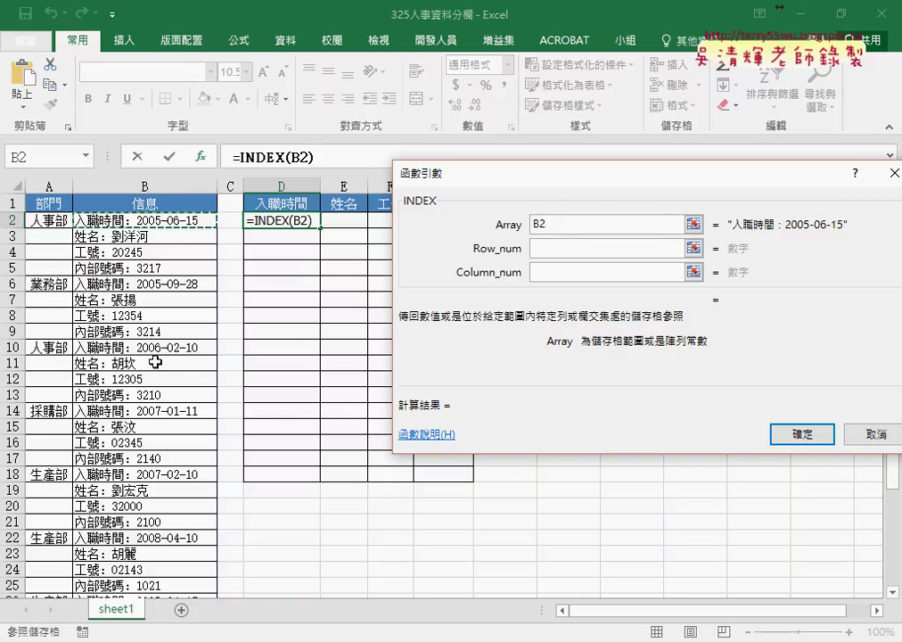
key(ctrl+shift+Down)
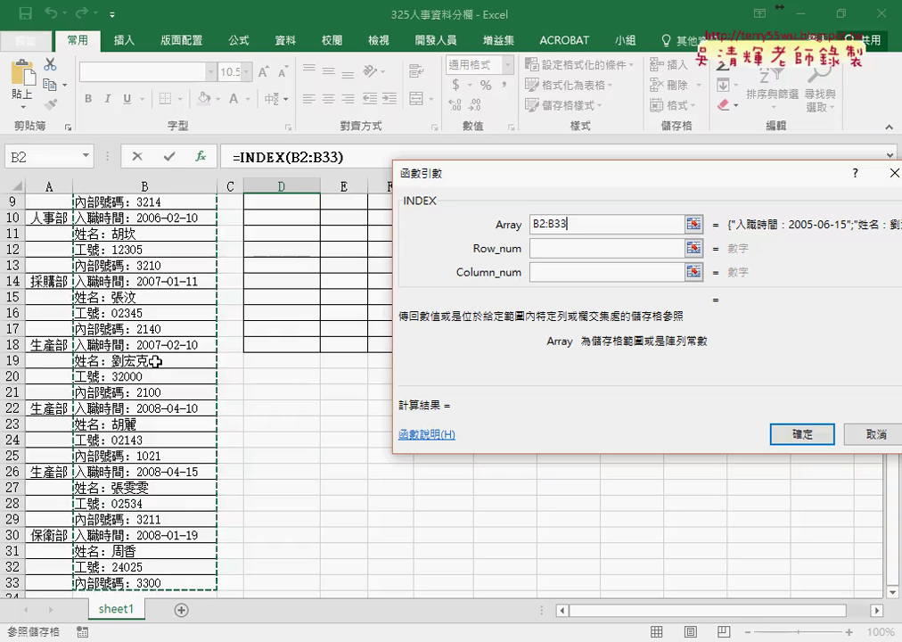
click(684, 247)
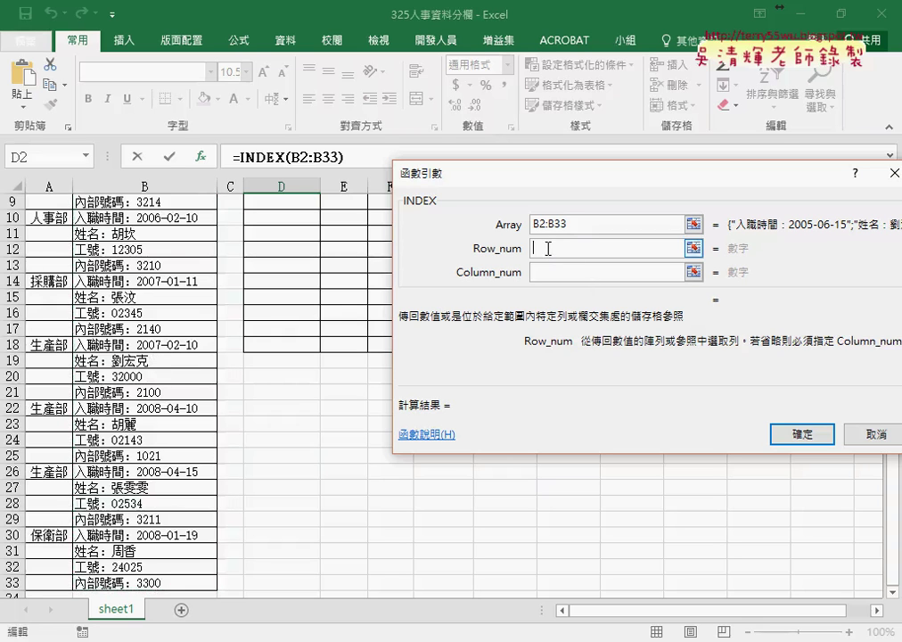
scroll(175, 267, up, 3)
scroll(187, 255, down, 1)
scroll(179, 267, up, 1)
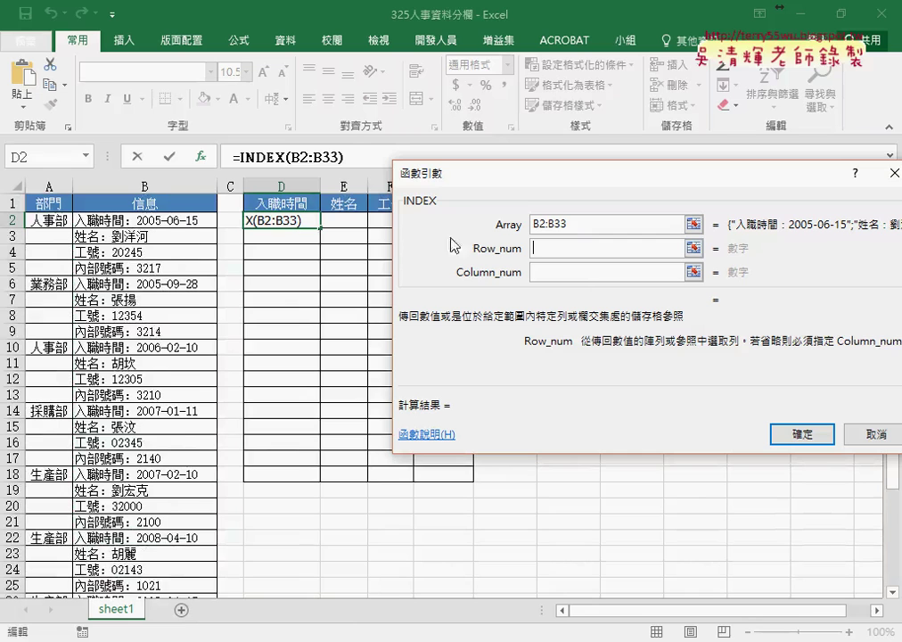
text(1)
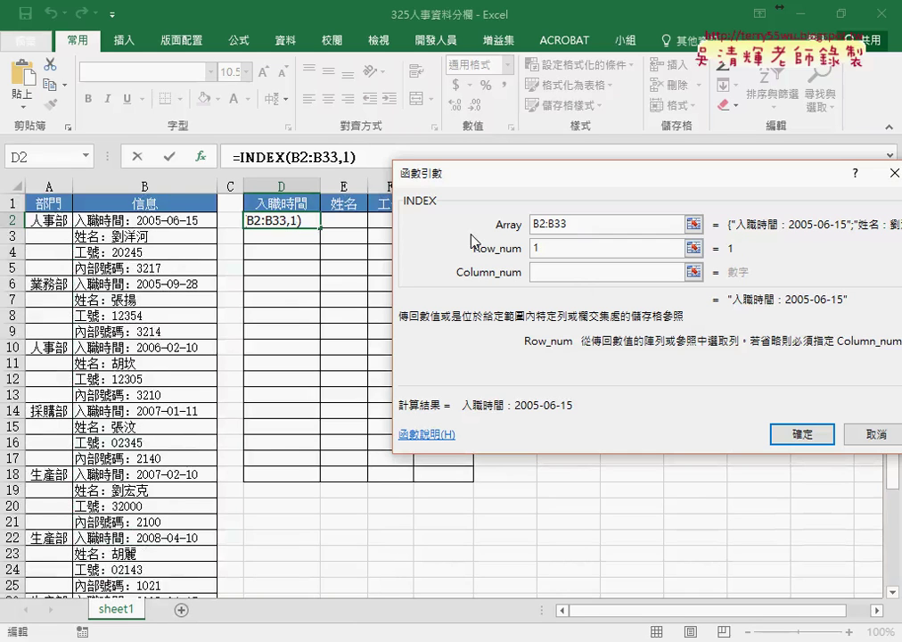
key(Tab)
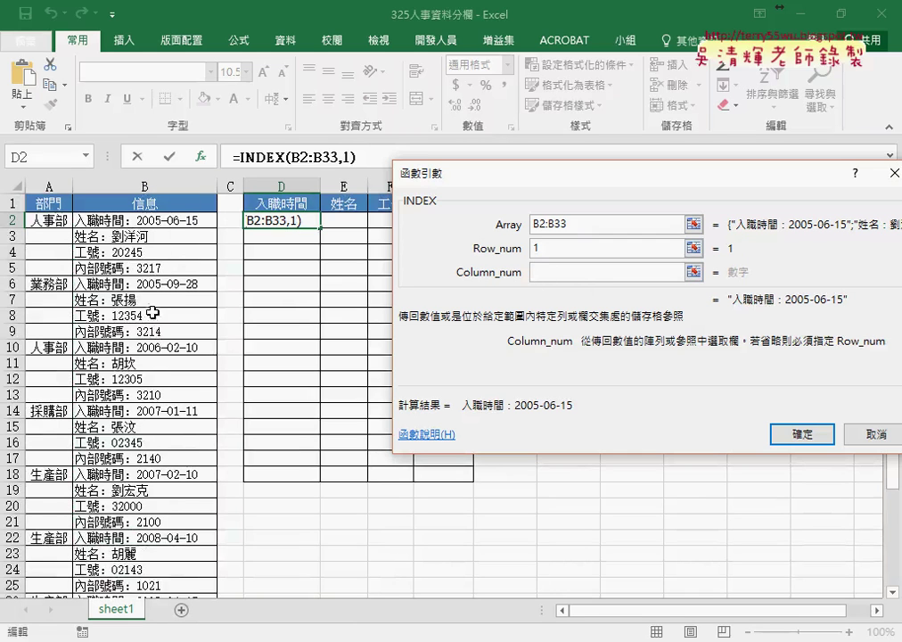
text(1)
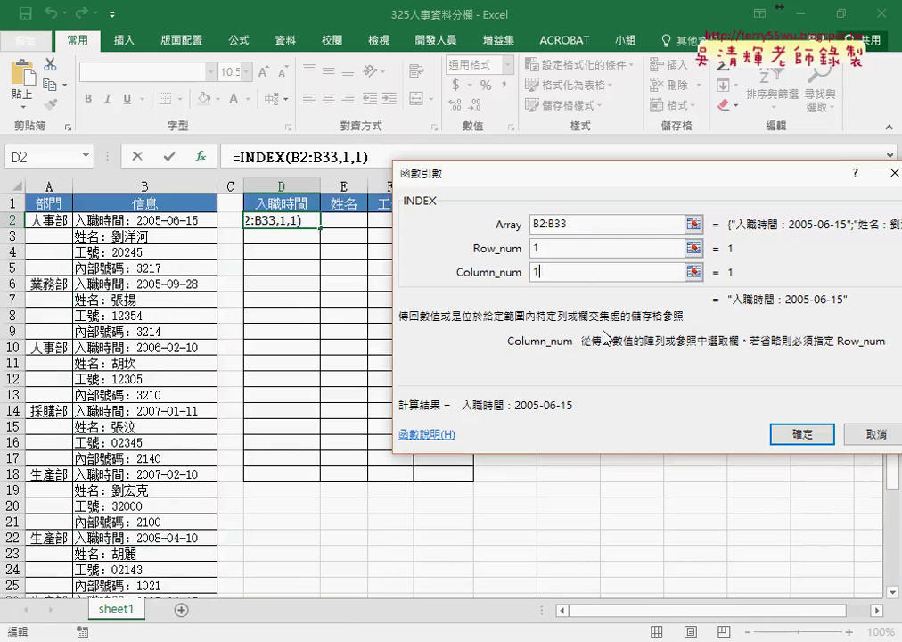
click(796, 434)
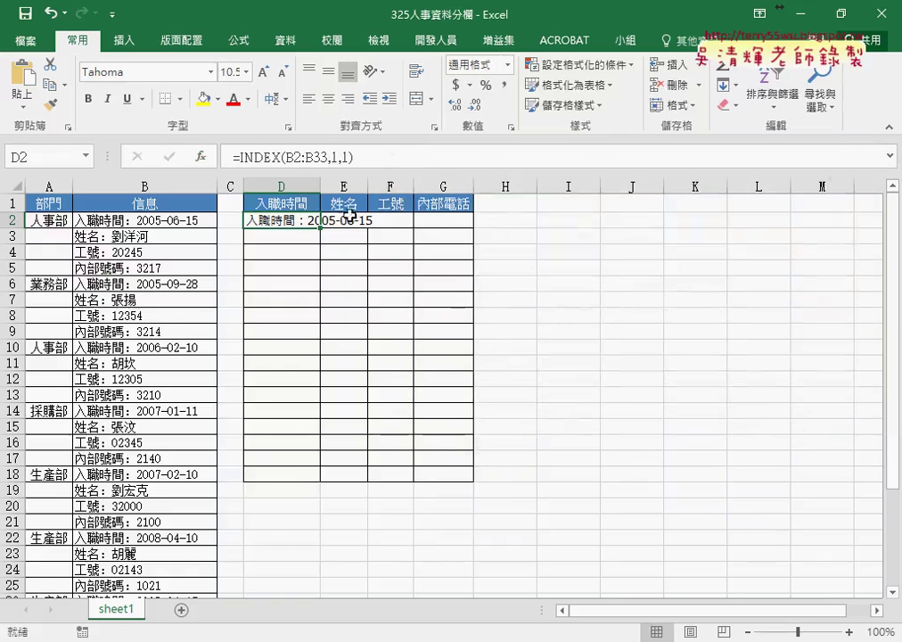
Step: Autofit column D and paste D2's INDEX formula text into E2
double_click(320, 185)
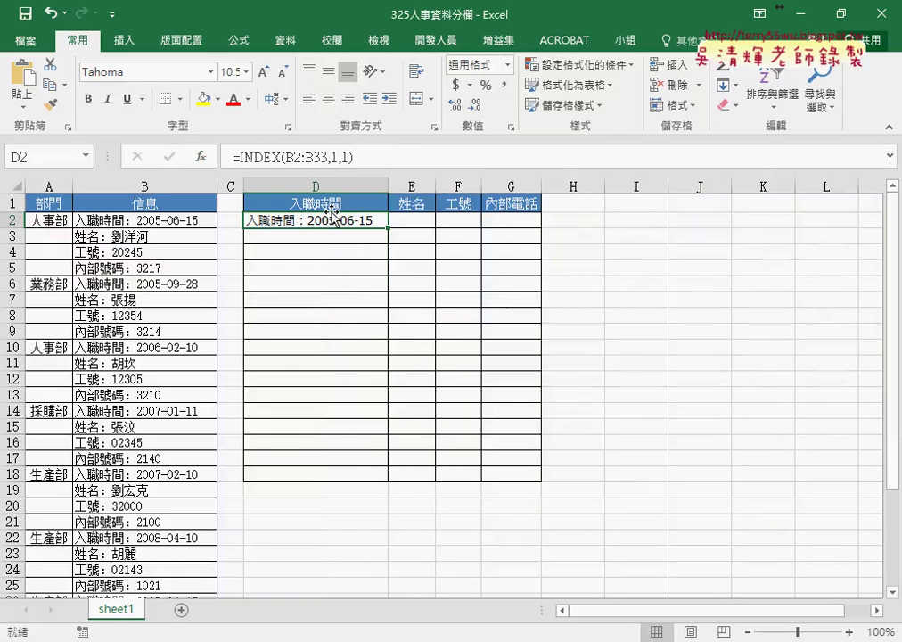
drag(353, 156, 215, 159)
right_click(243, 158)
click(308, 189)
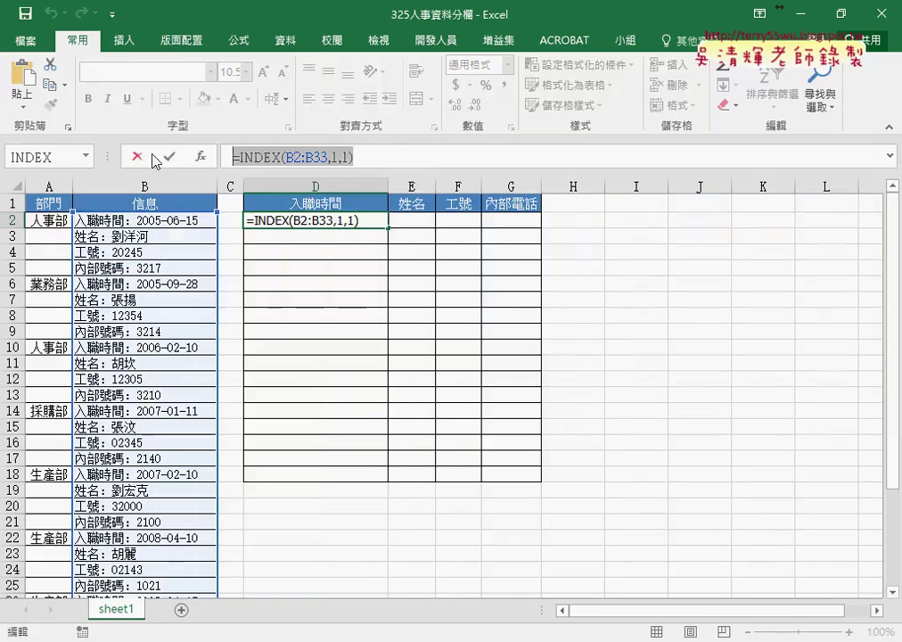
click(136, 156)
click(416, 219)
right_click(415, 220)
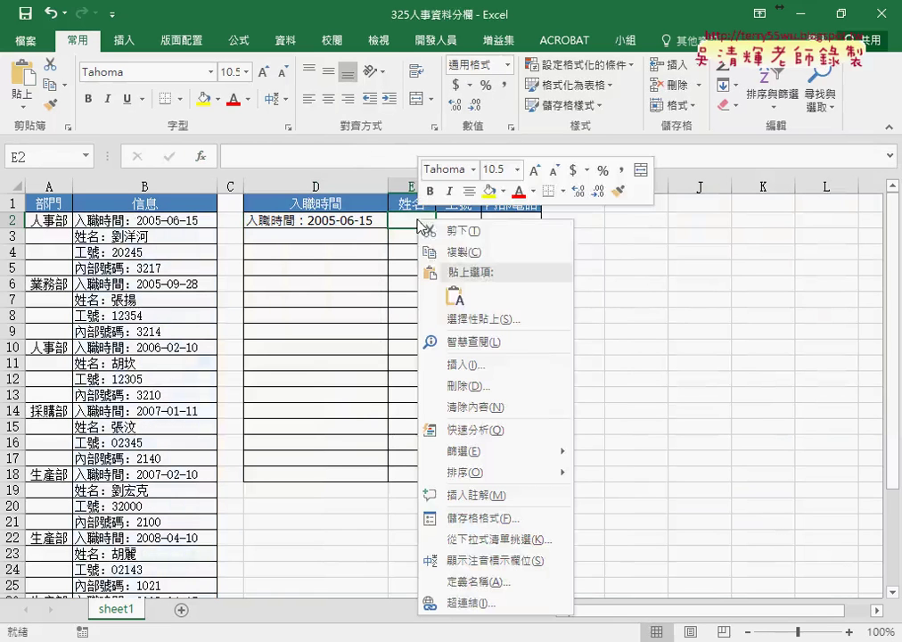
click(457, 294)
Step: Change E2 to =INDEX(B2:B33,2,1) and autofit column E
click(337, 156)
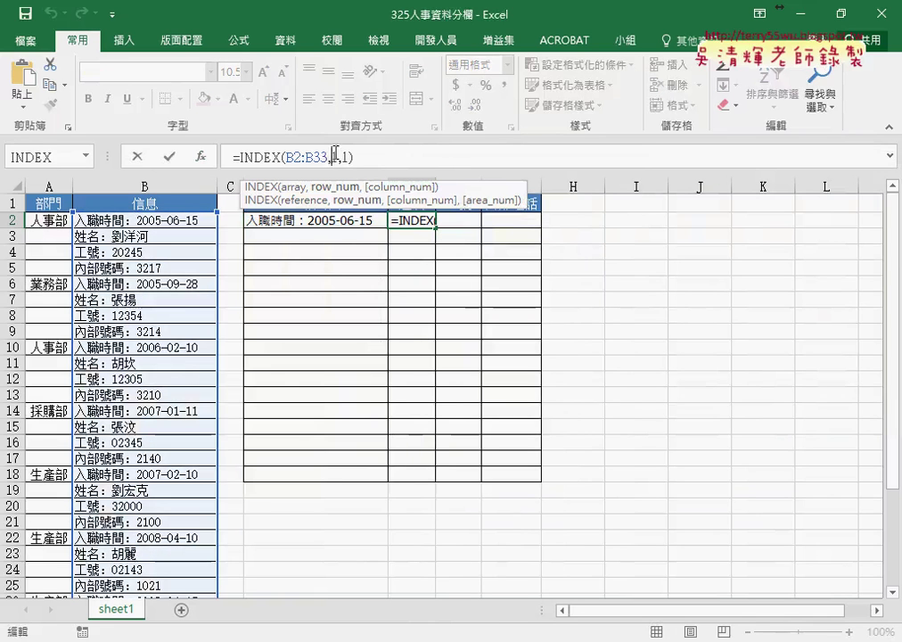
text(1)
double_click(336, 157)
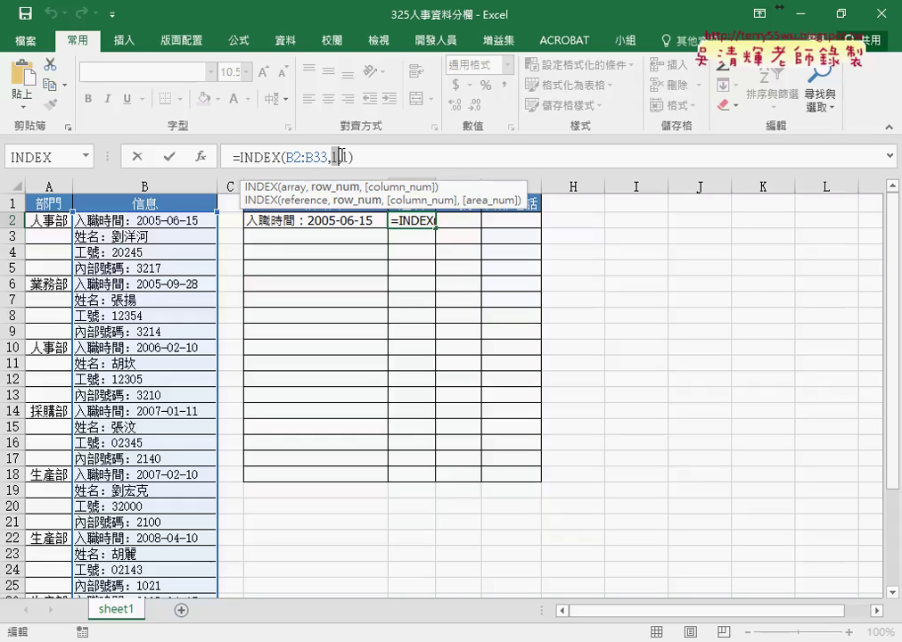
text(2)
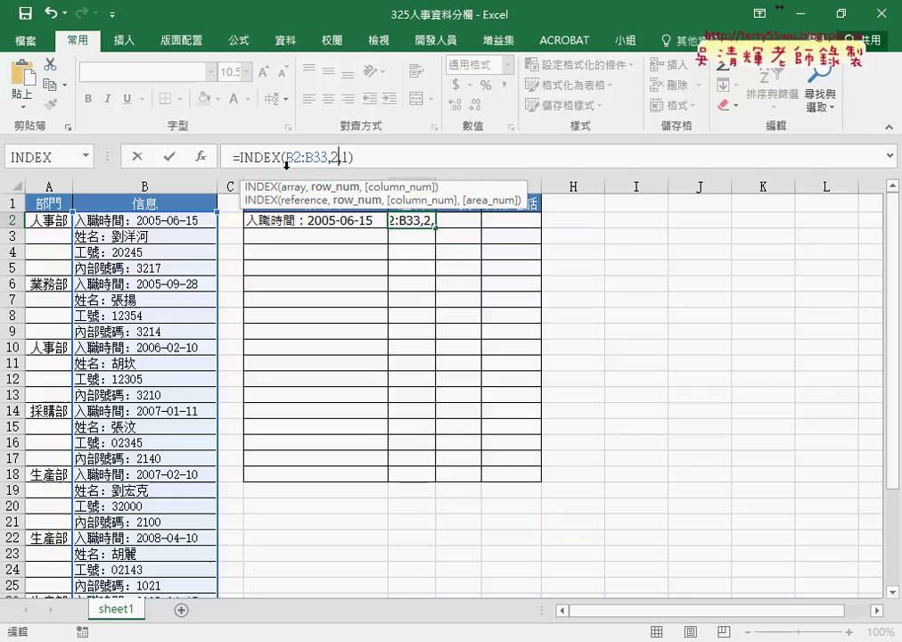
click(169, 156)
drag(436, 185, 437, 185)
double_click(437, 185)
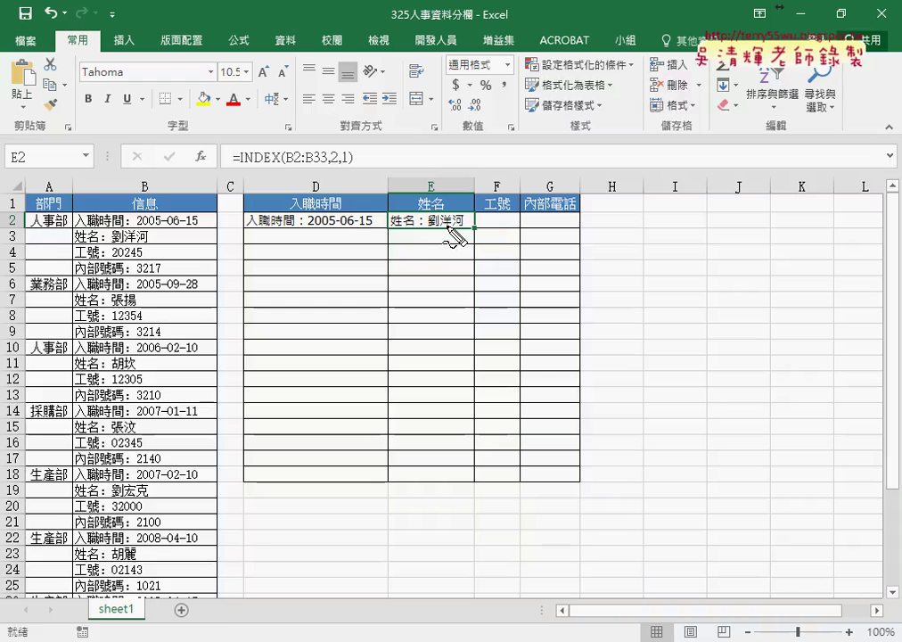
drag(324, 214, 323, 229)
drag(429, 223, 492, 226)
mouse_move(554, 204)
mouse_down()
mouse_move(565, 218)
mouse_move(558, 231)
mouse_up()
drag(332, 229, 312, 244)
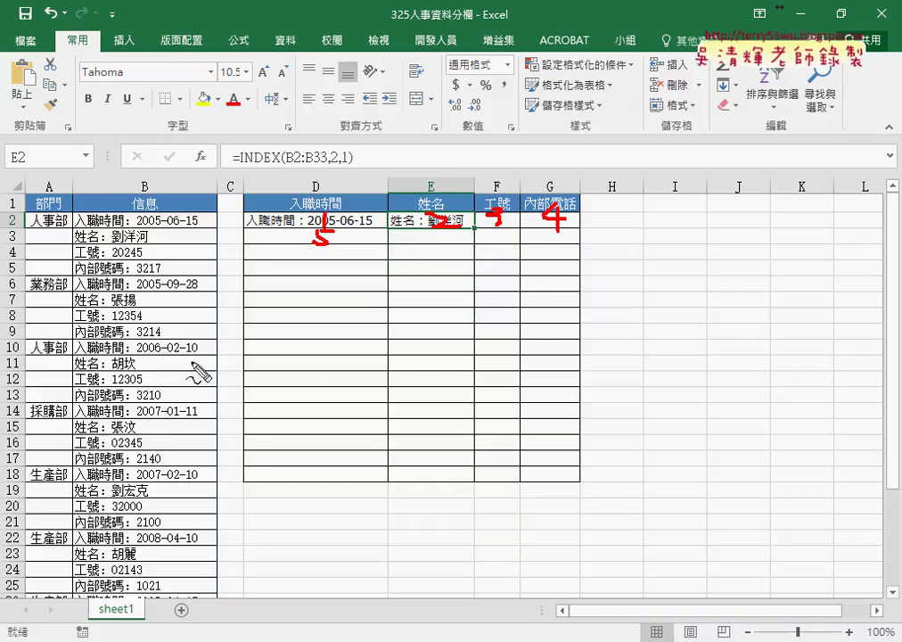
mouse_move(536, 333)
mouse_down()
mouse_move(540, 359)
mouse_move(578, 357)
mouse_up()
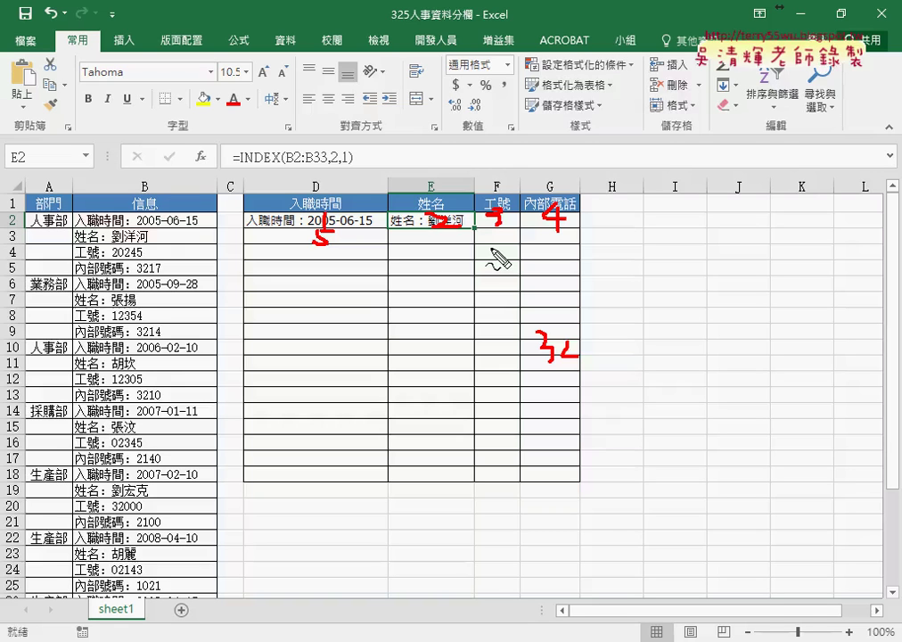
key(Escape)
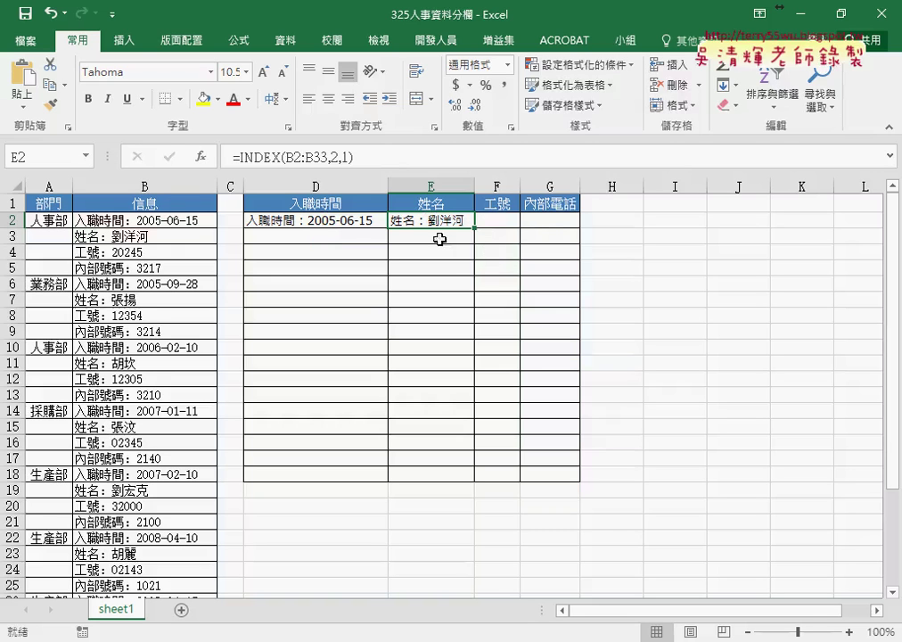
drag(324, 221, 409, 223)
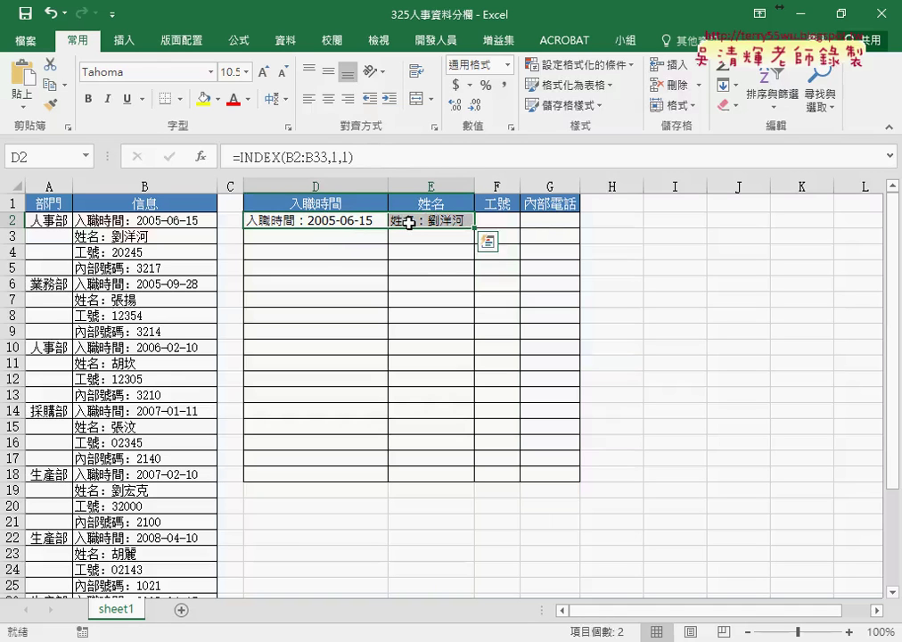
Step: Clear D2:E2, enter =COLUMN() in D2, and fill it to G2 showing 4, 5, 6, 7
key(Delete)
click(329, 221)
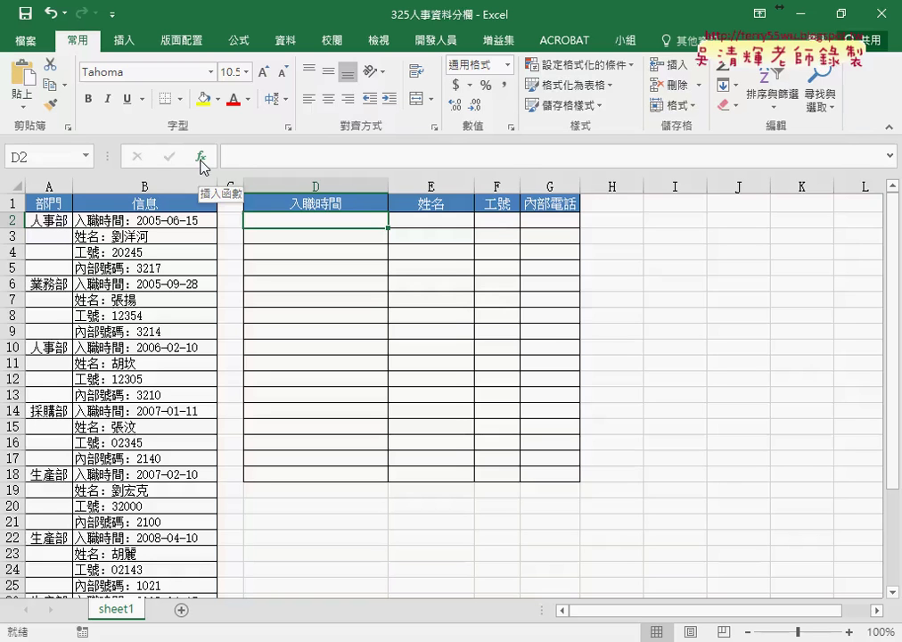
click(202, 158)
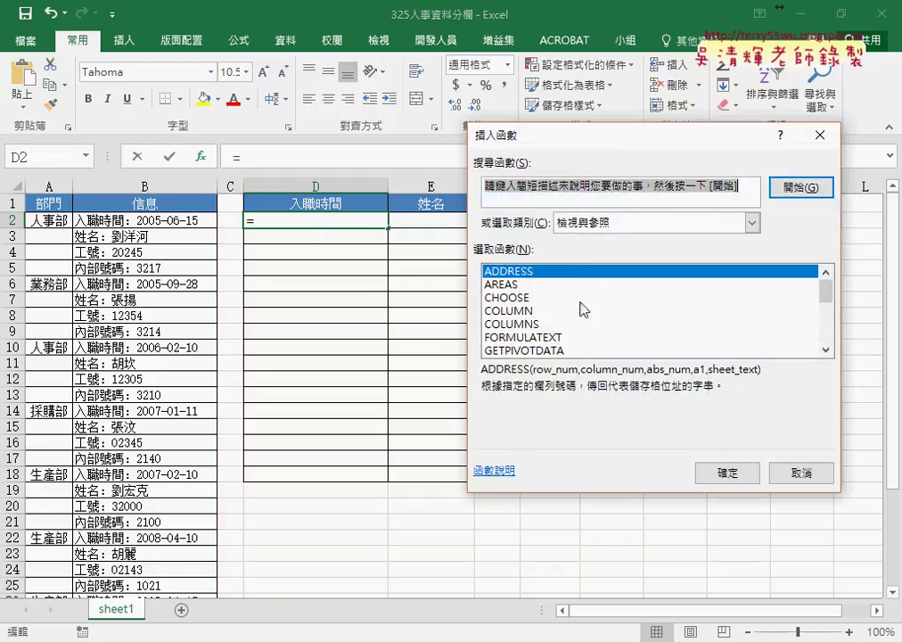
double_click(581, 309)
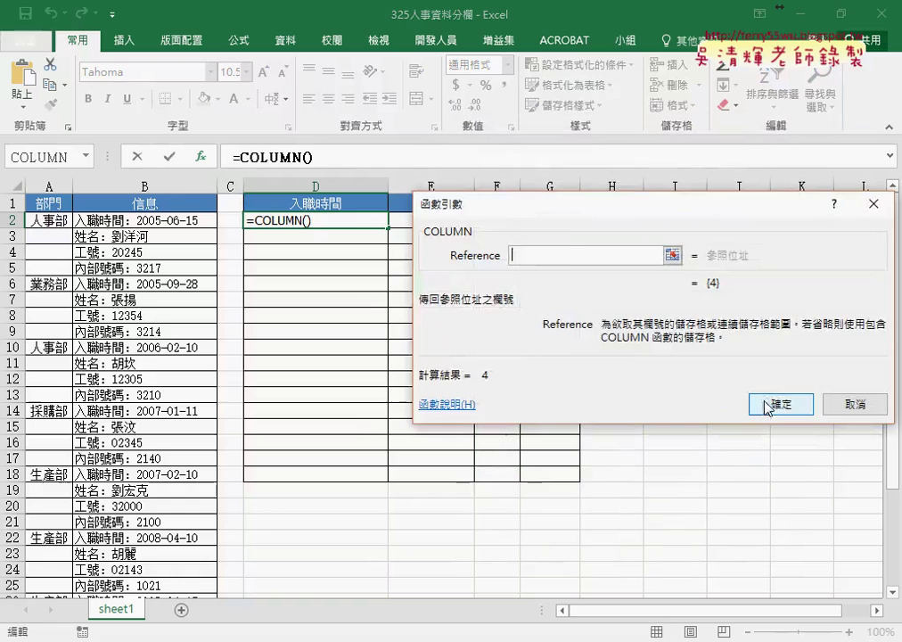
click(766, 405)
drag(387, 228, 579, 226)
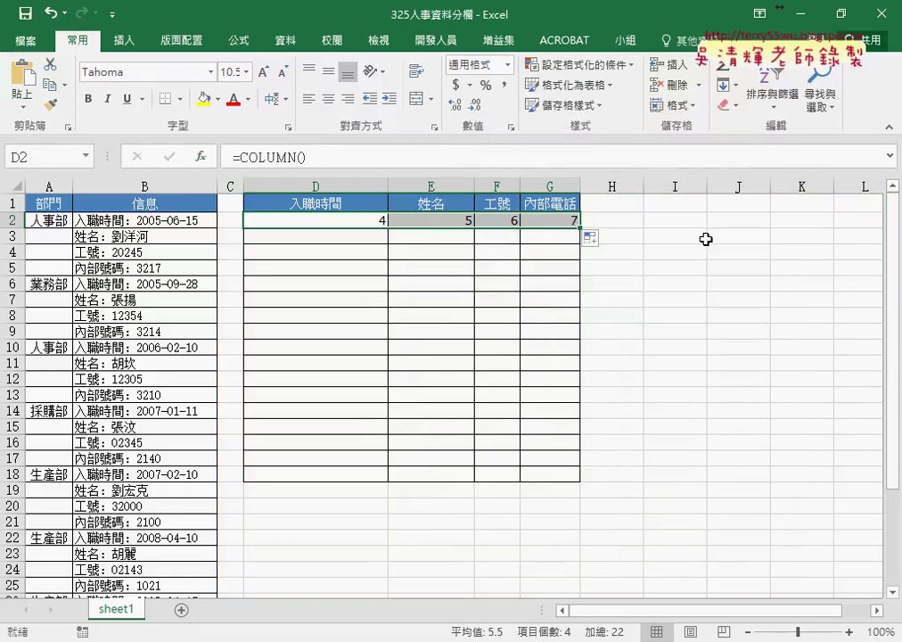
Step: Change D2 to =COLUMN()-3 and fill it over D2:G9 so each row reads 1–4
click(378, 221)
click(328, 165)
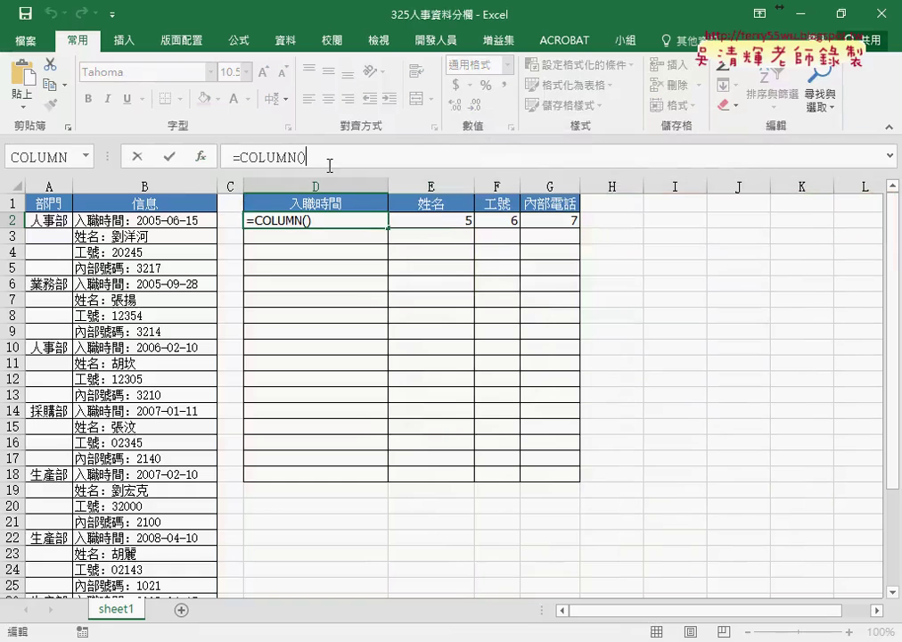
text(-)
text(3)
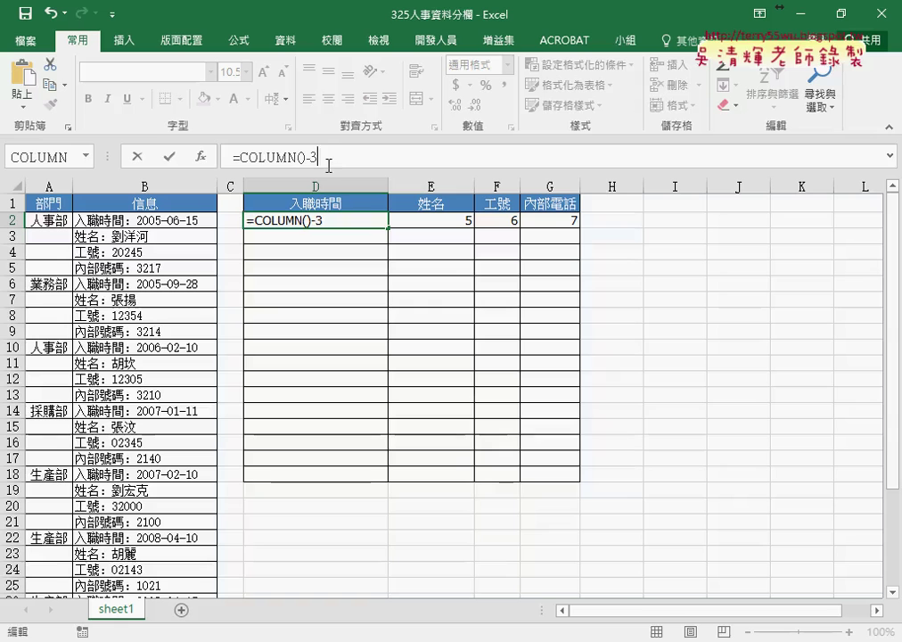
click(169, 156)
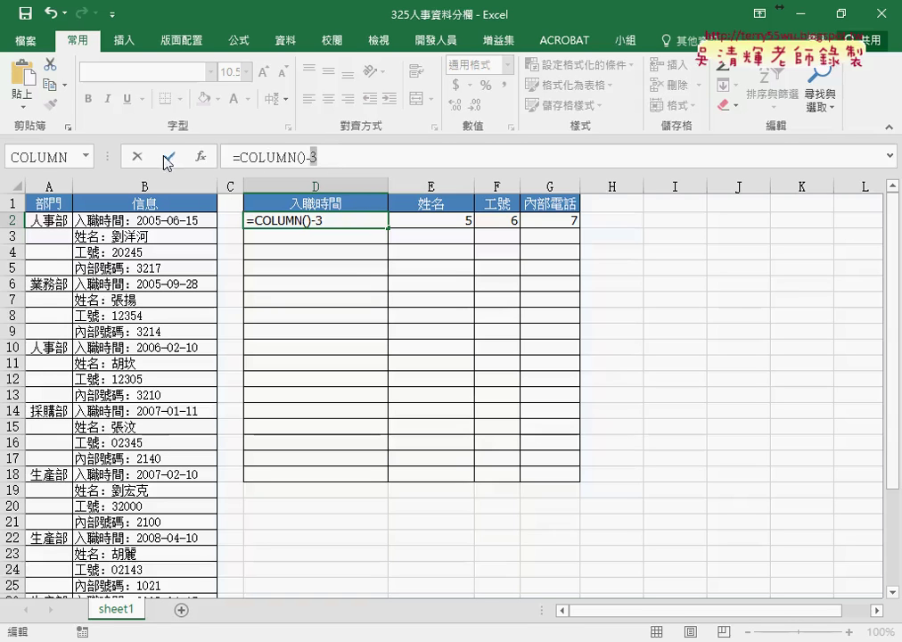
mouse_move(388, 229)
mouse_down()
mouse_move(577, 230)
mouse_move(586, 335)
mouse_up()
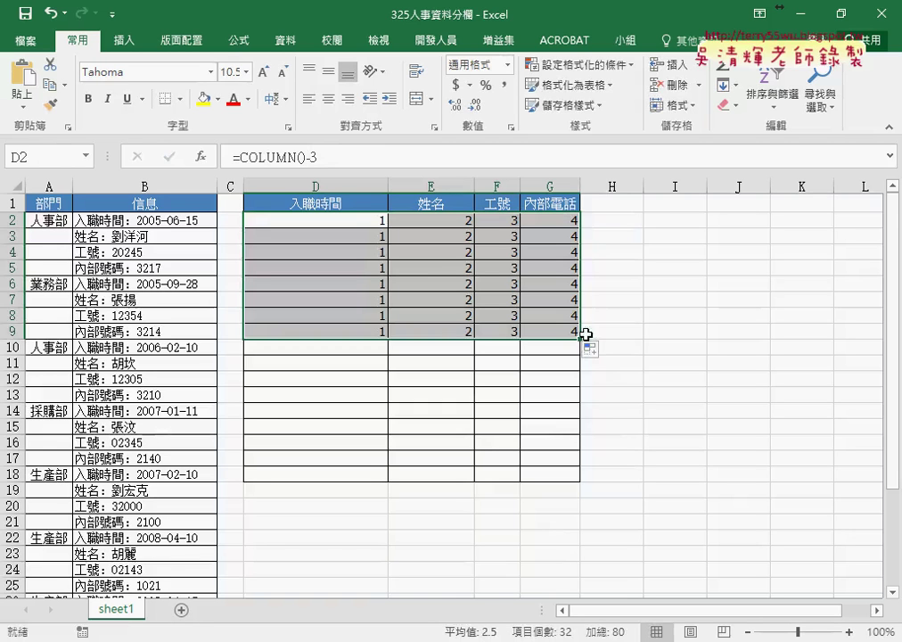
click(343, 221)
Step: Edit D2's formula to =COLUMN()-3+(ROW()-2)*4
click(340, 156)
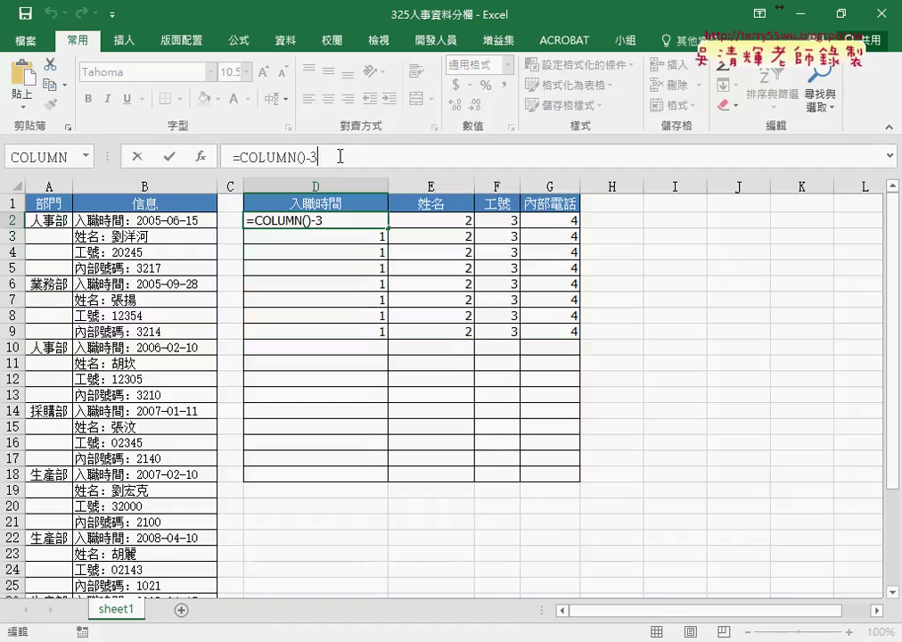
text(+)
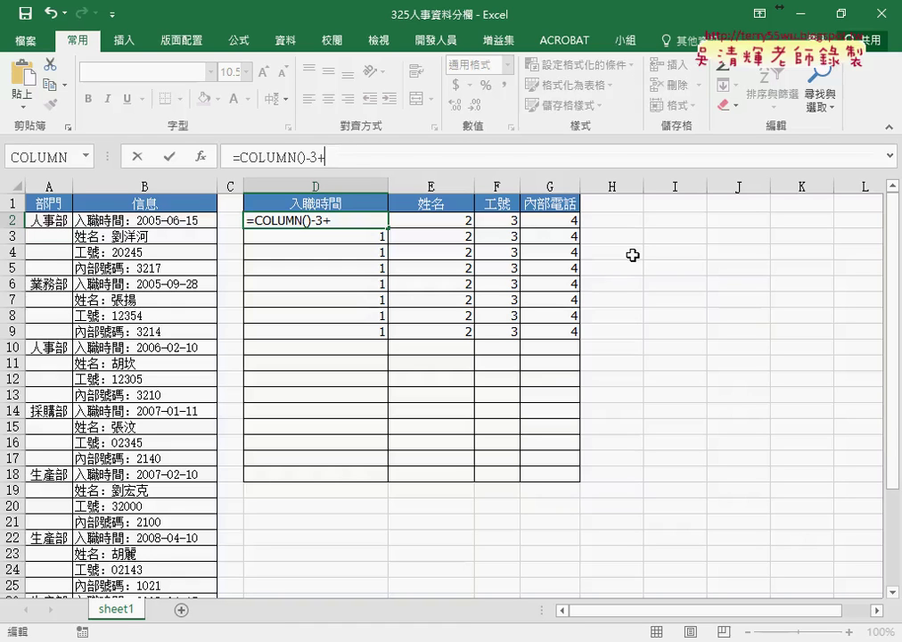
text(ㄜ)
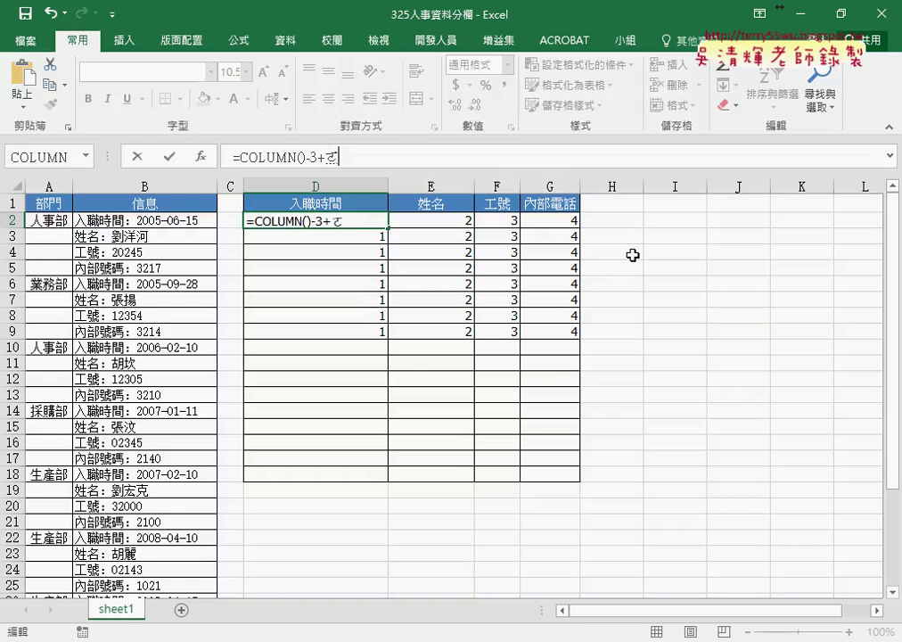
key(BackSpace)
text(row())
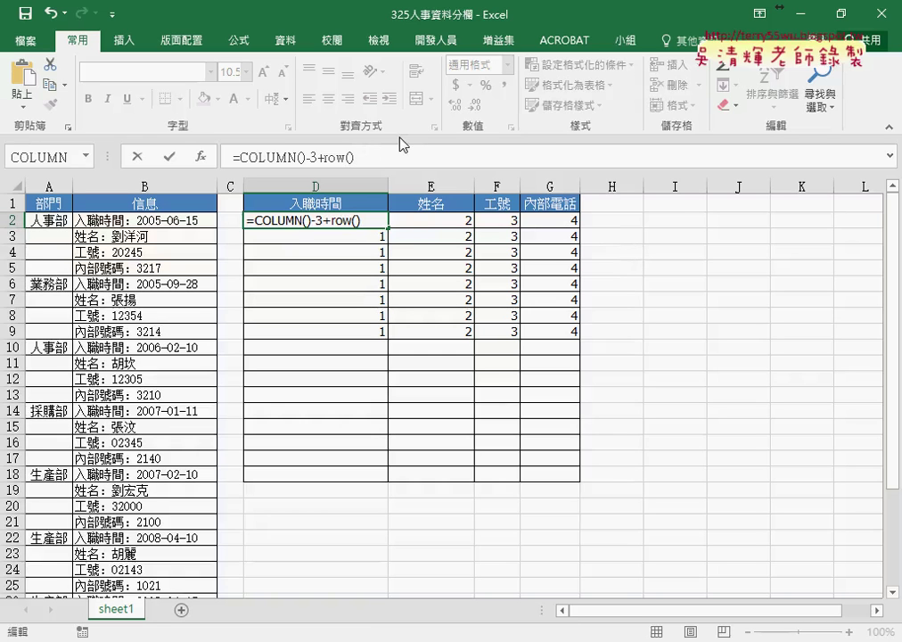
text(-2)
click(327, 156)
text(()
key(Home)
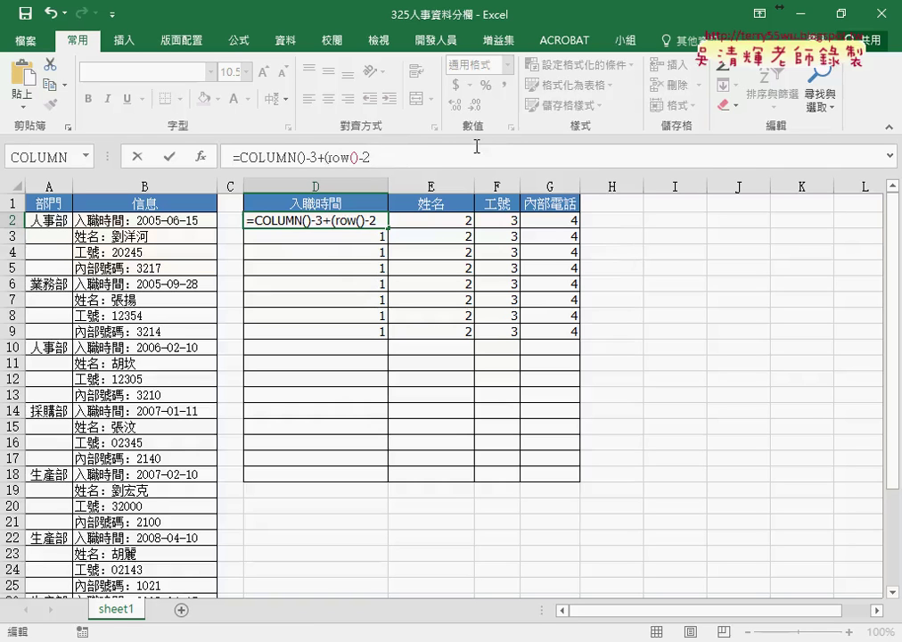
click(388, 160)
text())
text(*4)
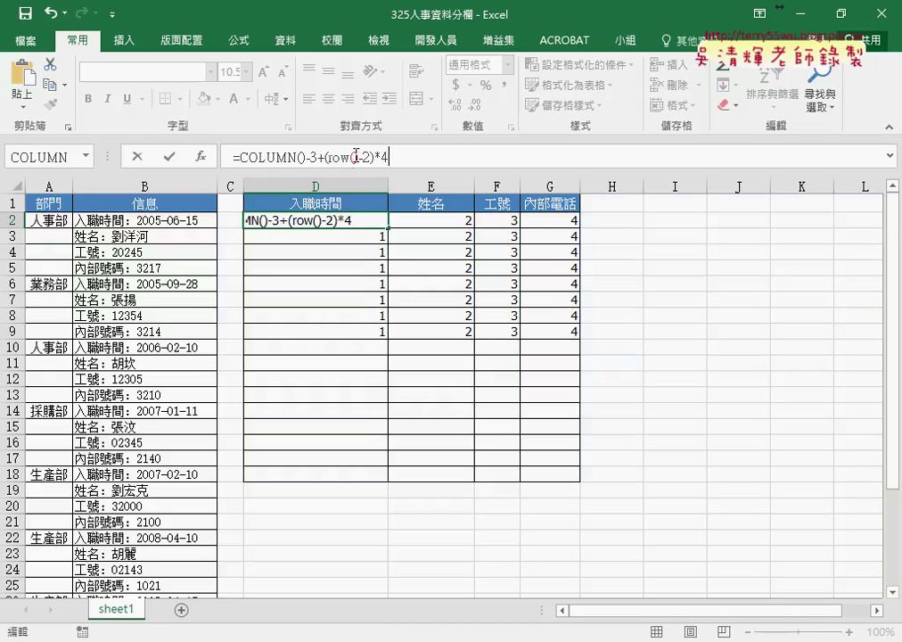
drag(360, 158, 371, 158)
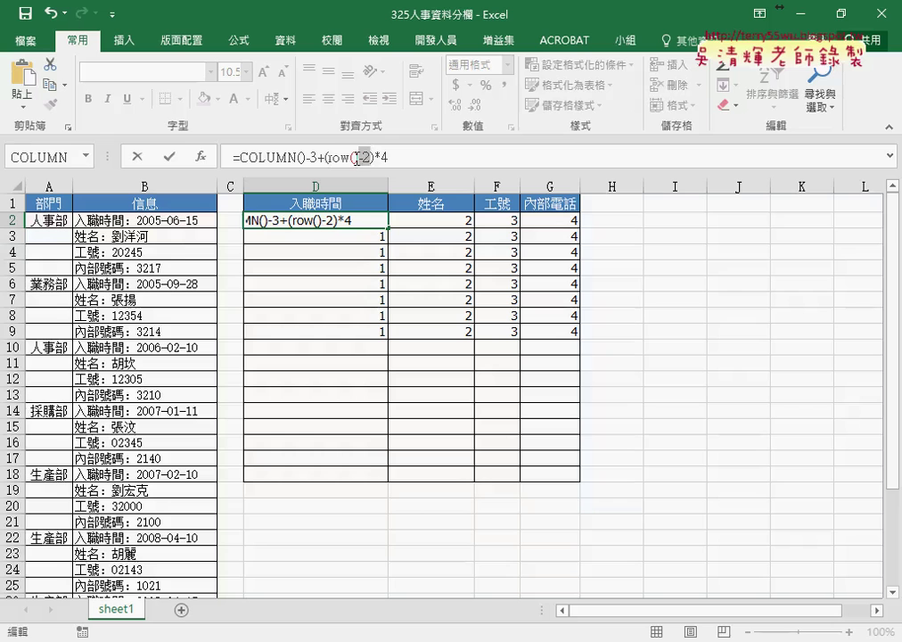
click(169, 156)
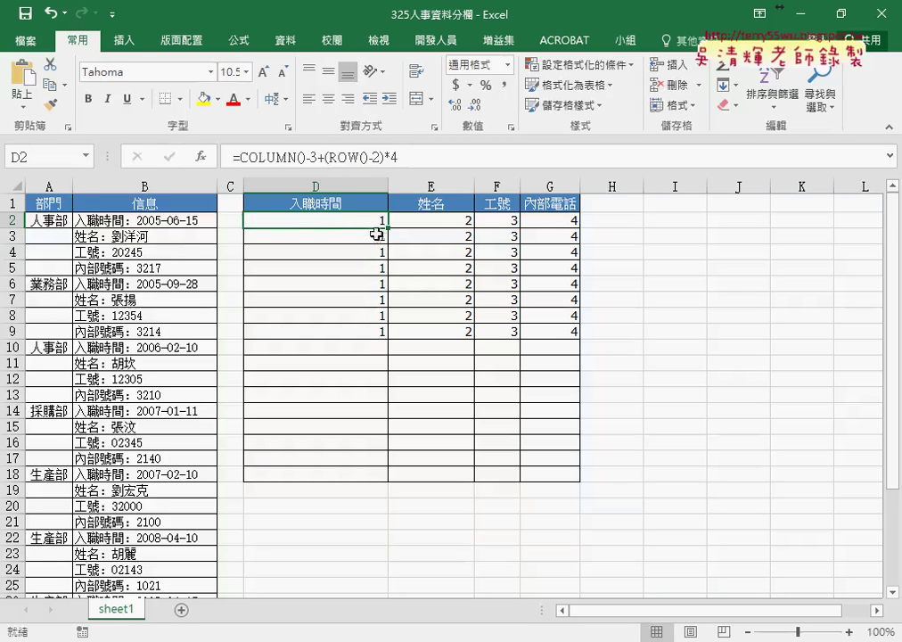
Step: Fill =COLUMN()-3+(ROW()-2)*4 across D2:G9 to number the cells 1 through 32
mouse_move(389, 229)
mouse_down()
mouse_move(577, 234)
mouse_move(581, 336)
mouse_up()
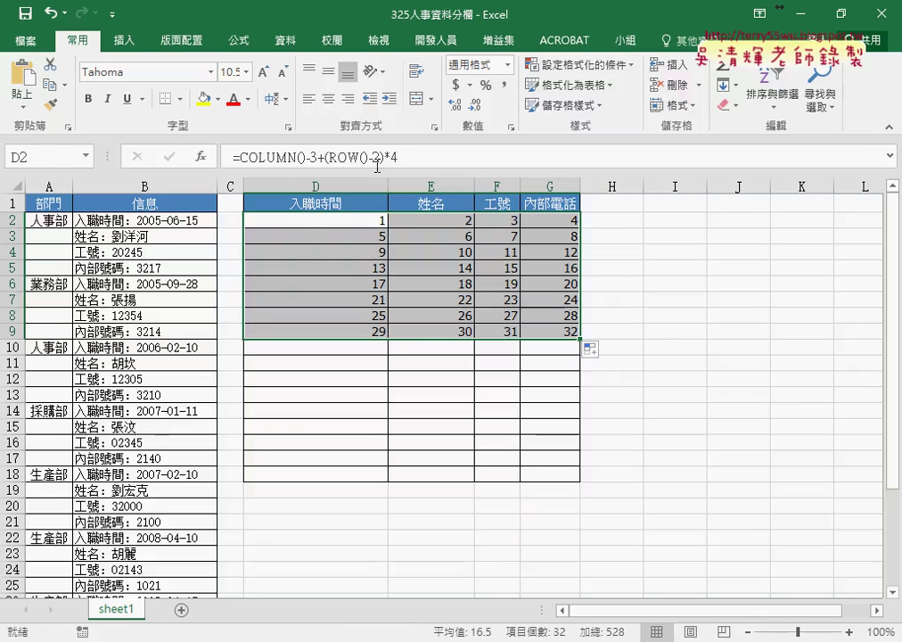
drag(238, 157, 437, 158)
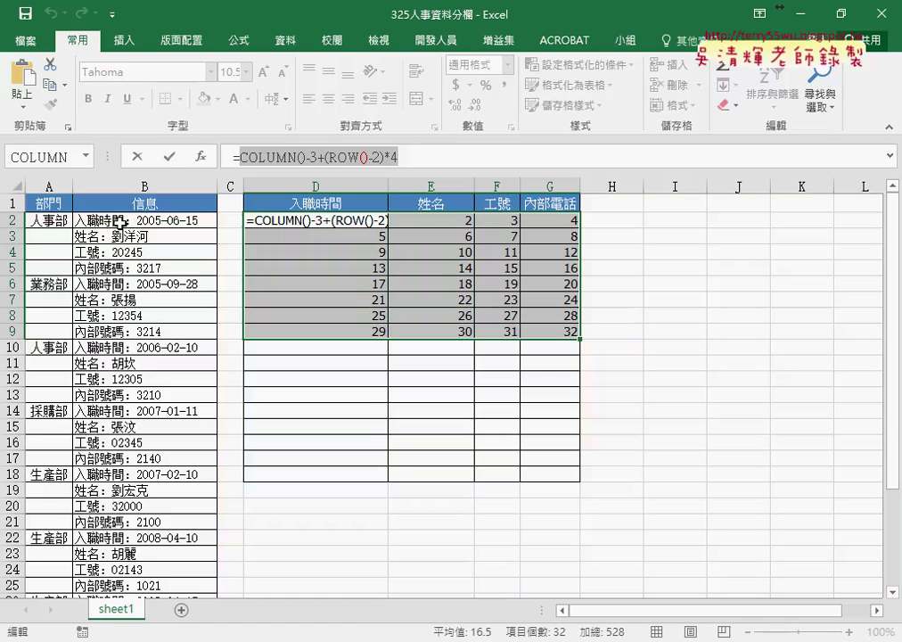
key(End)
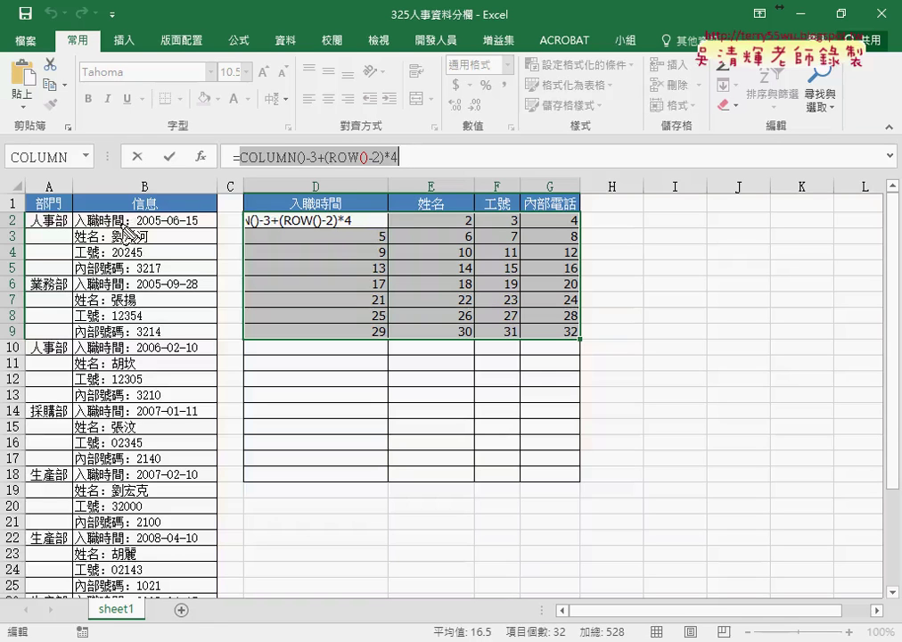
mouse_move(136, 215)
mouse_down()
mouse_move(131, 229)
mouse_move(125, 216)
mouse_move(76, 203)
mouse_up()
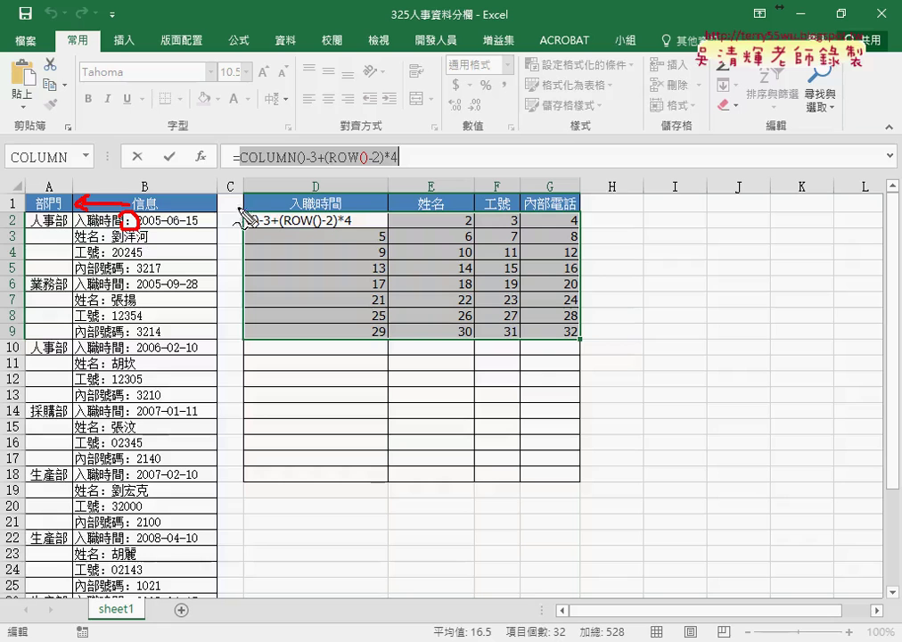
drag(292, 212, 344, 212)
drag(417, 212, 571, 212)
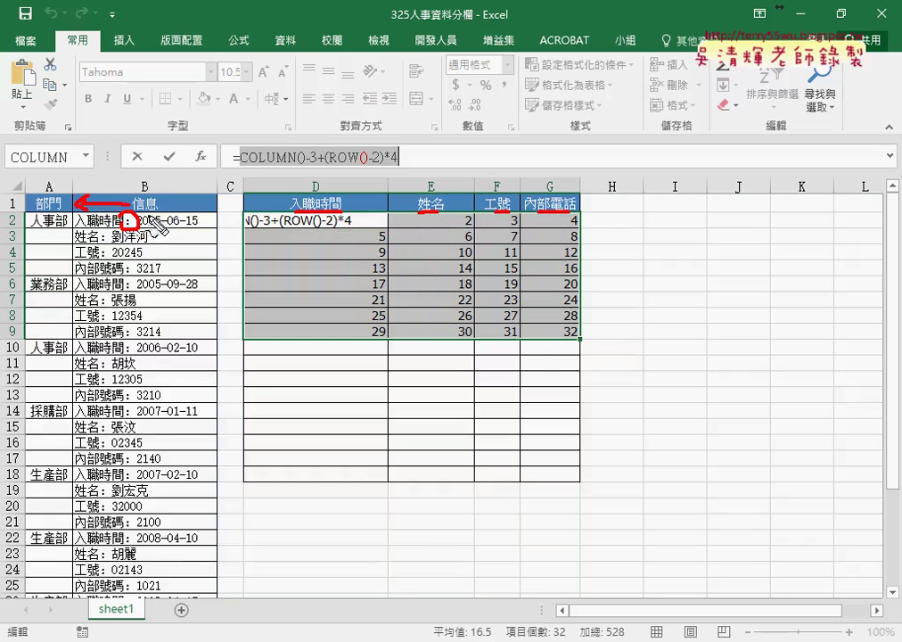
drag(79, 228, 133, 230)
mouse_move(78, 242)
mouse_down()
mouse_move(95, 241)
mouse_move(98, 257)
mouse_up()
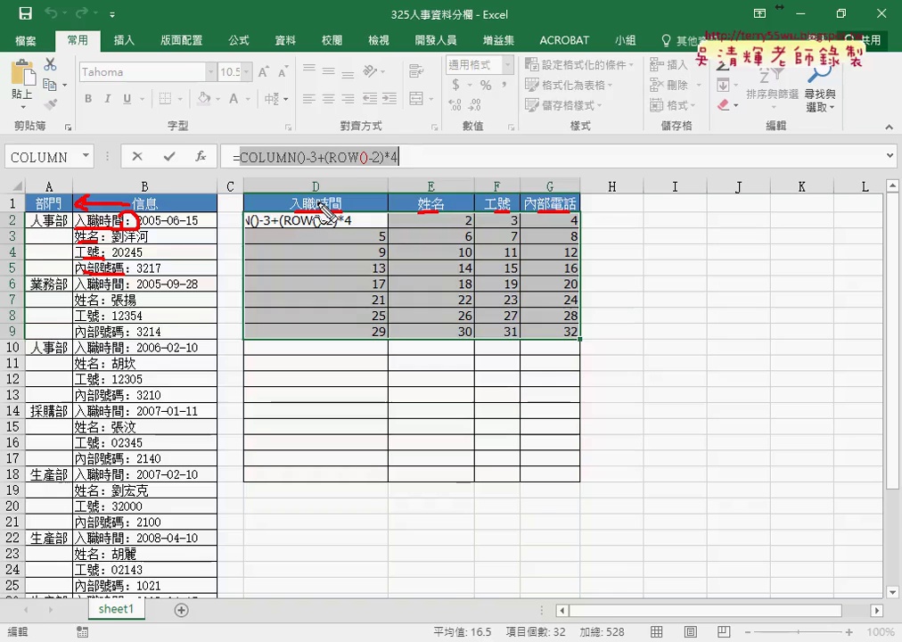
key(Escape)
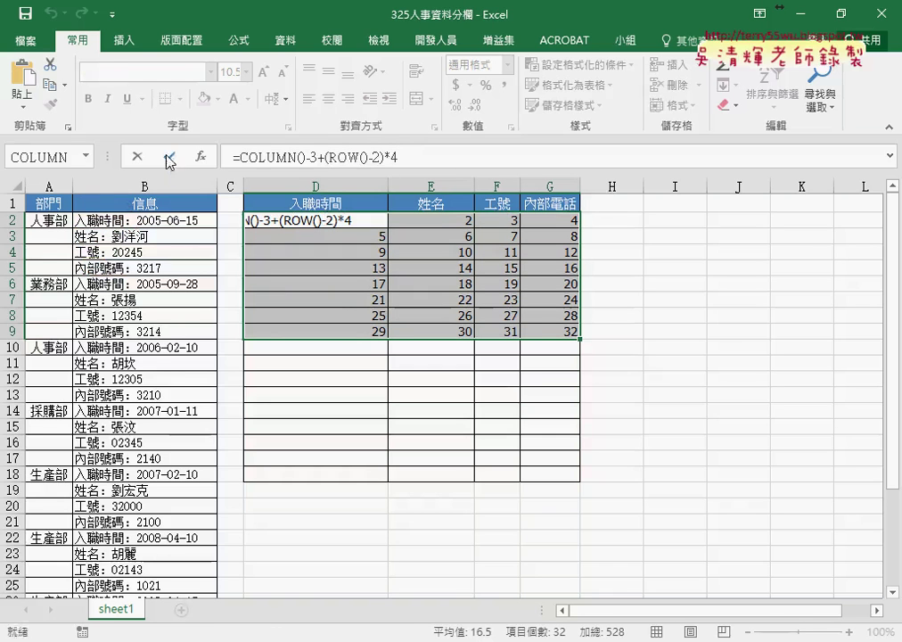
key(Return)
click(570, 334)
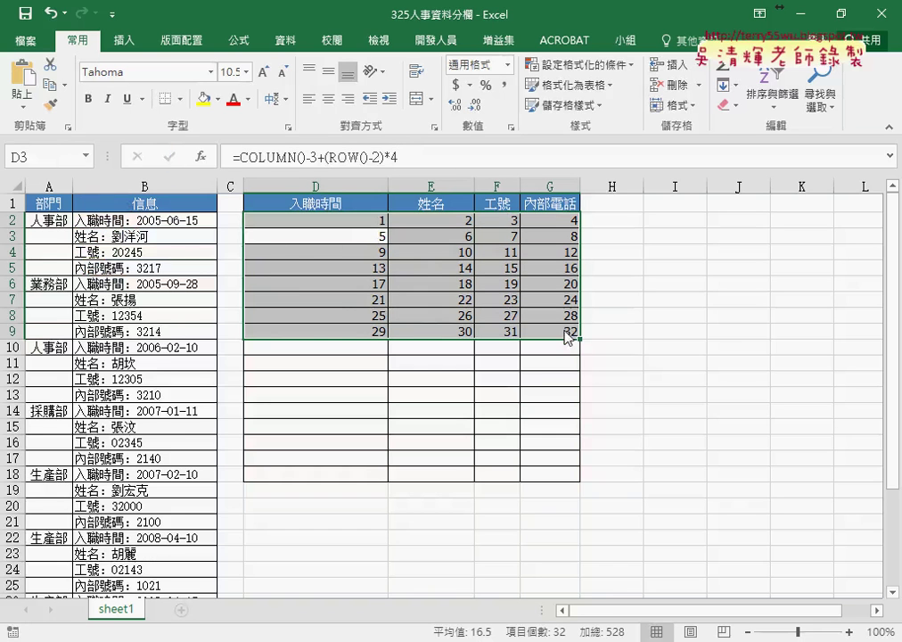